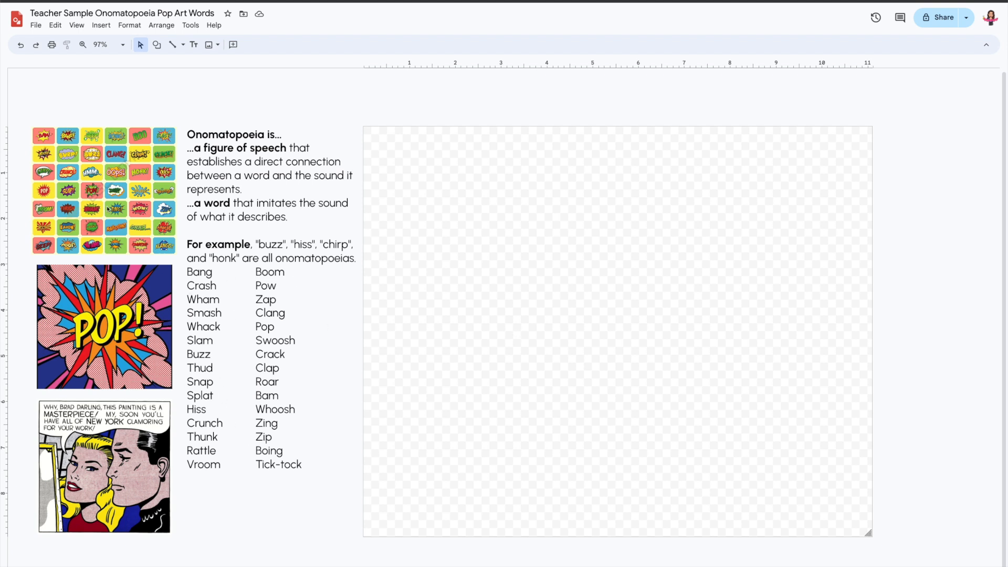
Step: Examine the reference grid of comic-style sound words beside the onomatopoeia definition and word list
ctrl+scroll(119, 135, up, 3)
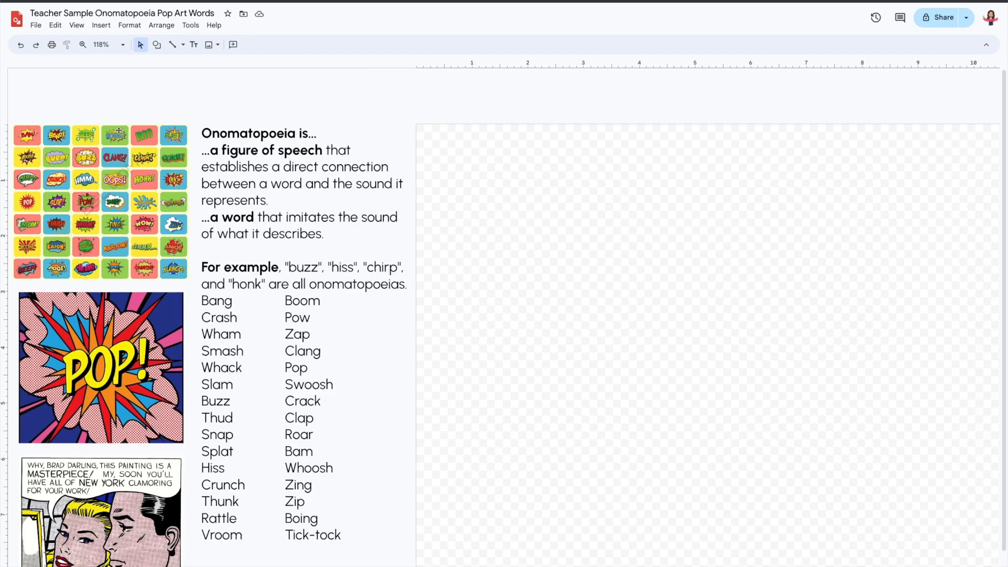
ctrl+scroll(76, 149, up, 6)
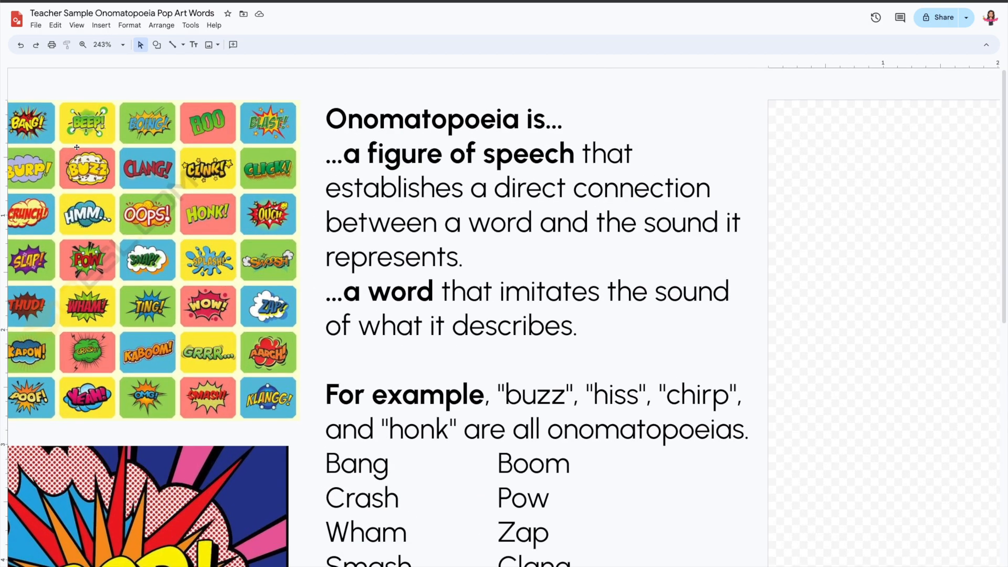
scroll(77, 147, left, 2)
ctrl+scroll(77, 147, up, 2)
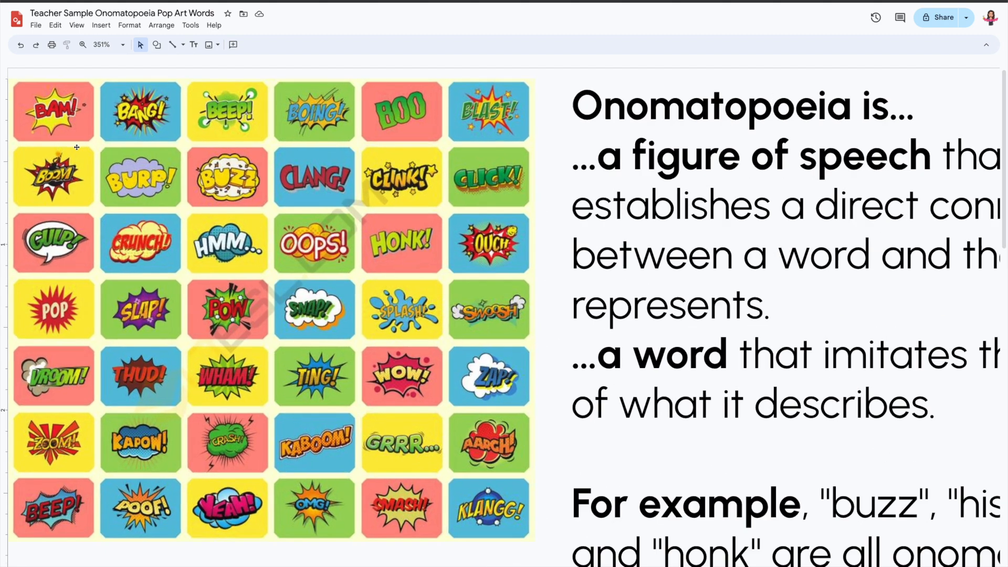
scroll(77, 147, left, 1)
ctrl+scroll(77, 147, up, 1)
ctrl+scroll(77, 147, up, 4)
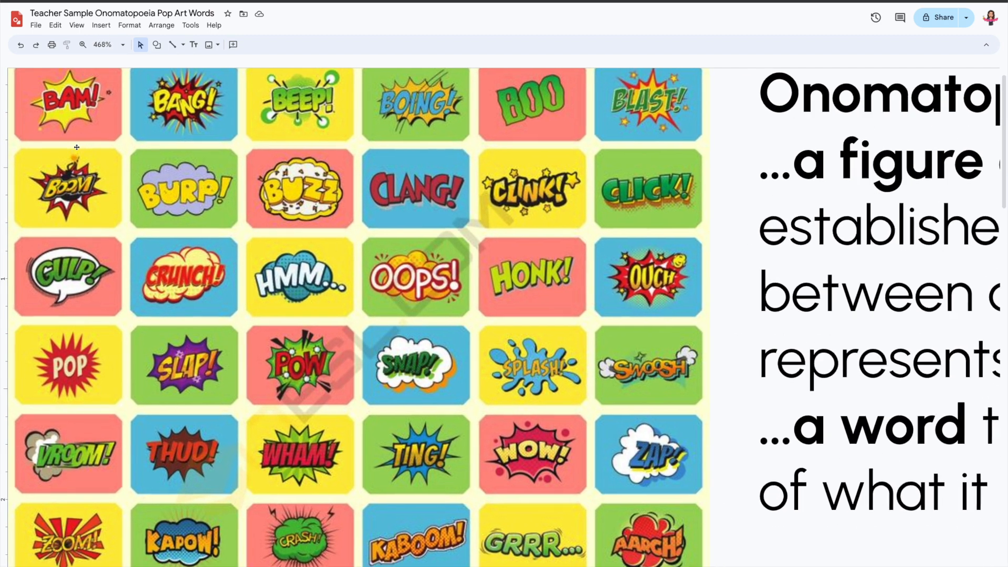
scroll(77, 147, left, 1)
scroll(77, 147, down, 1)
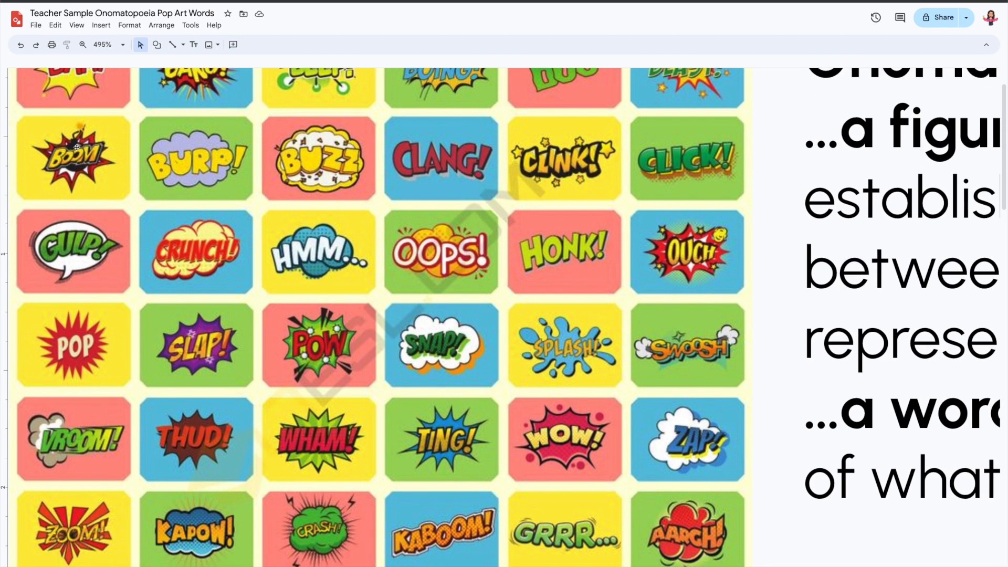
ctrl+scroll(77, 147, down, 10)
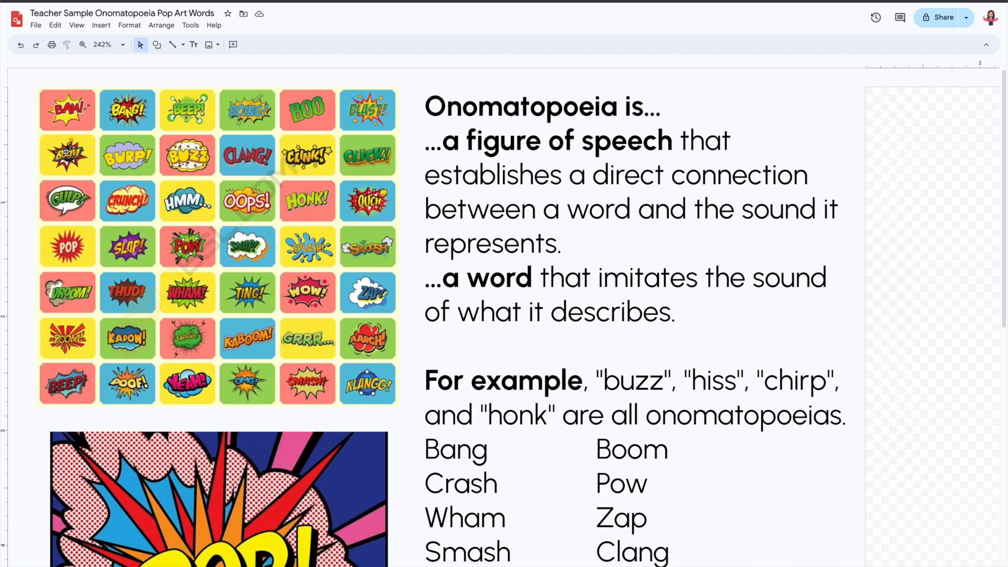
ctrl+scroll(66, 152, down, 3)
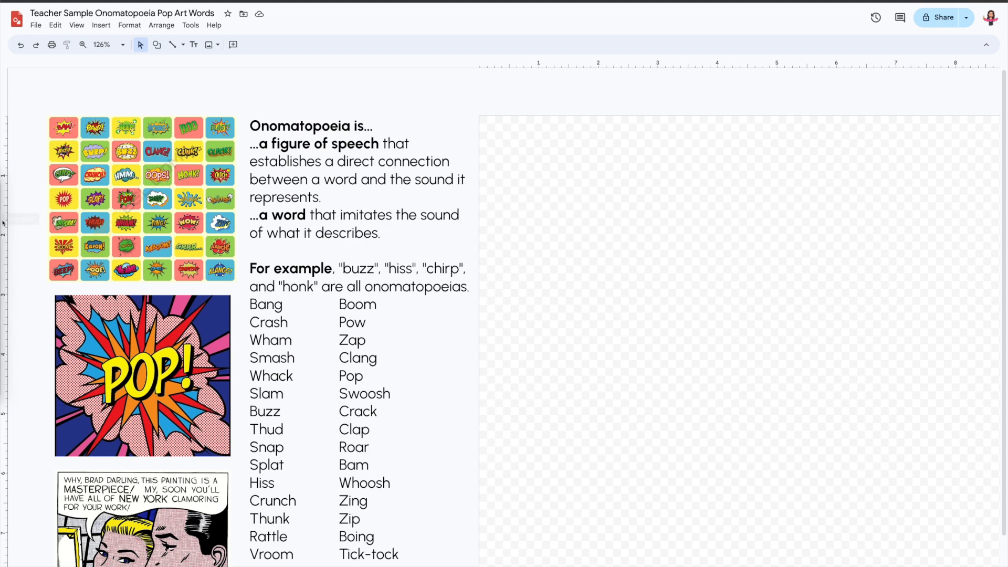
Step: Insert the letter Z as word art on the drawing canvas
click(102, 26)
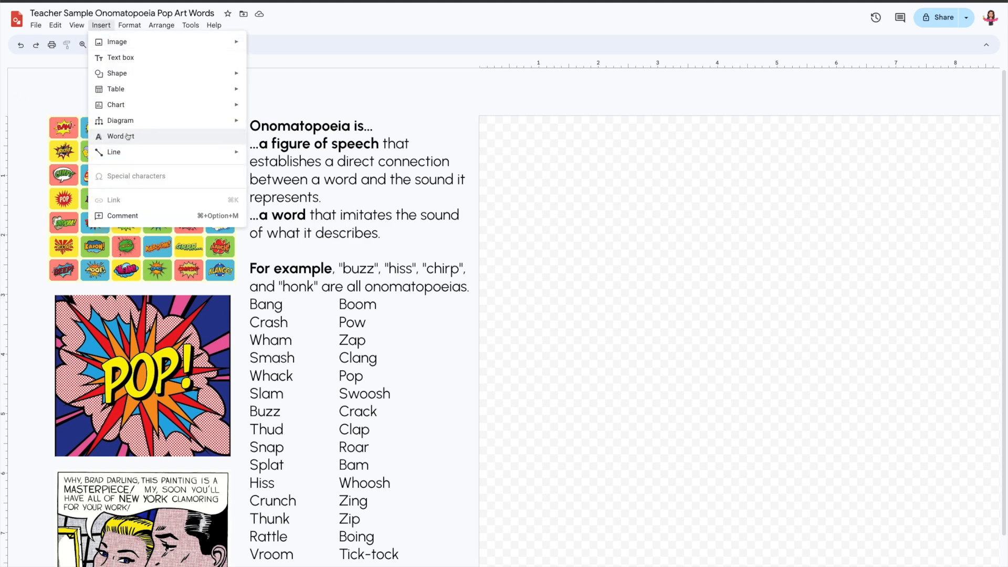
click(126, 136)
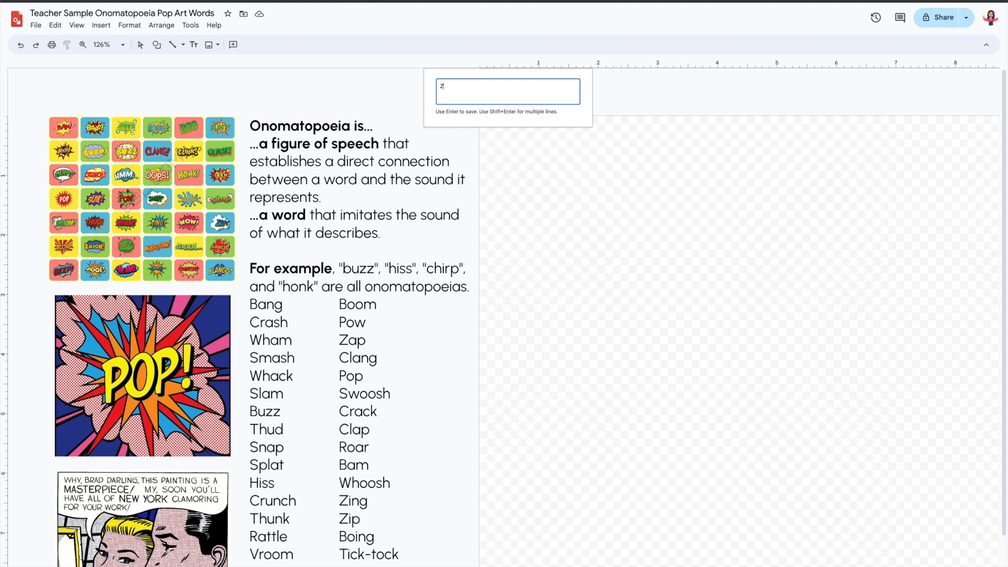
key(Return)
Step: Duplicate the word art letter twice and change the copies' text to I and P
key(ctrl+d)
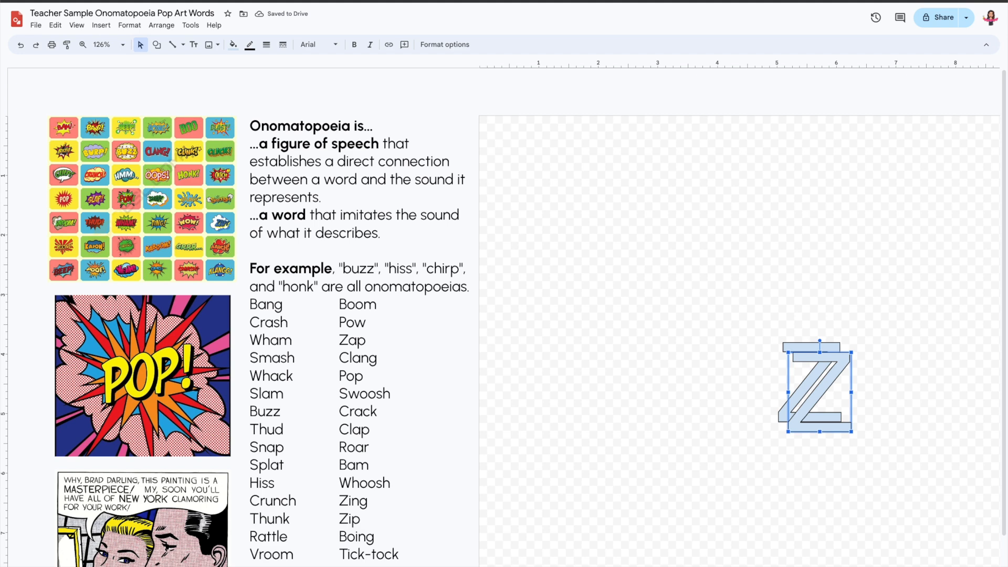
double_click(831, 381)
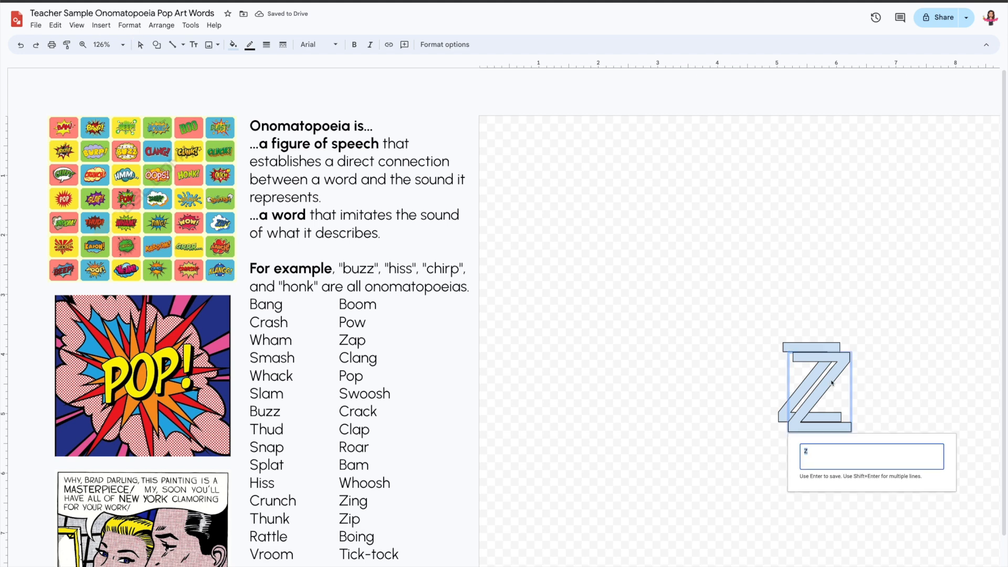
text(I)
key(Return)
double_click(797, 398)
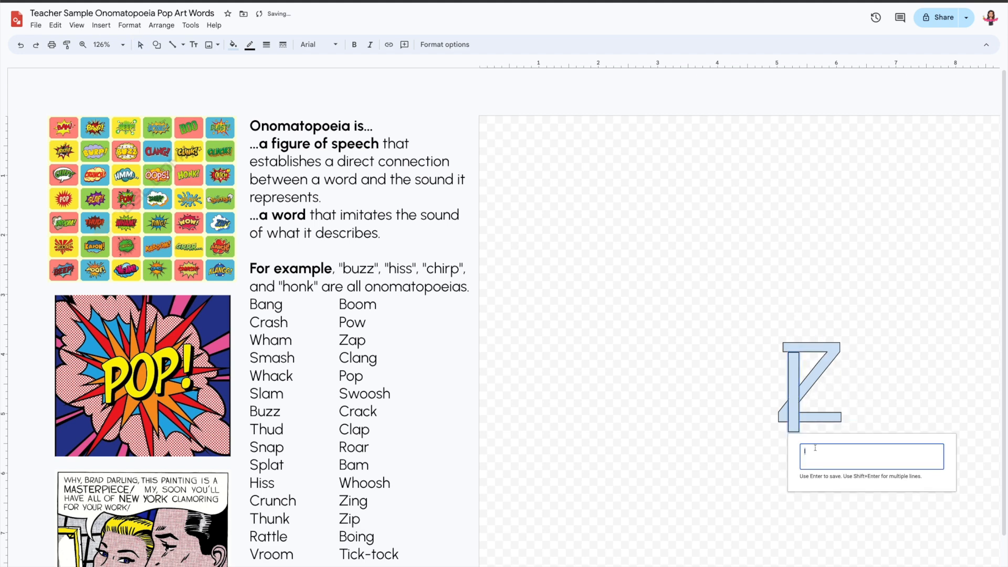
text(P)
key(Return)
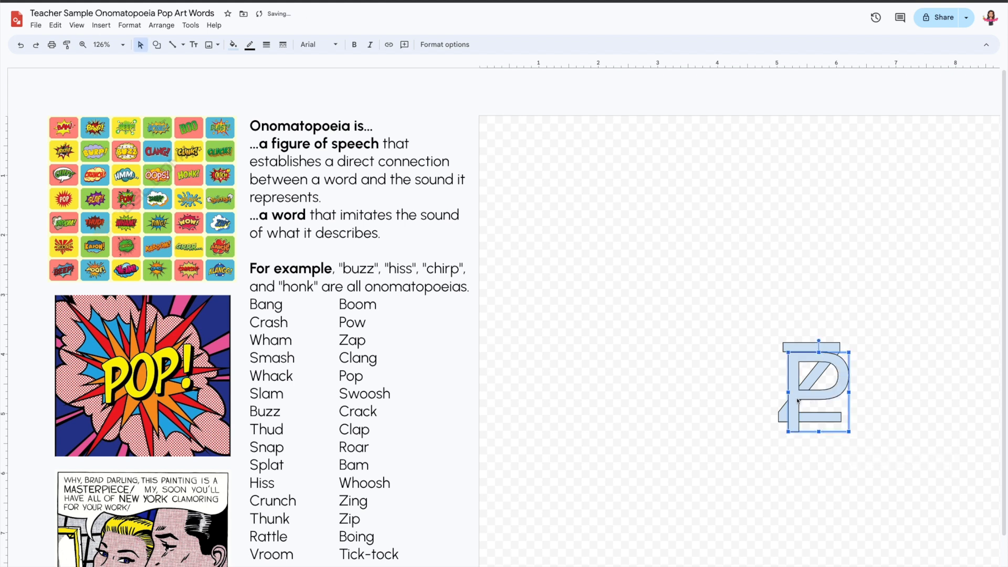
double_click(797, 397)
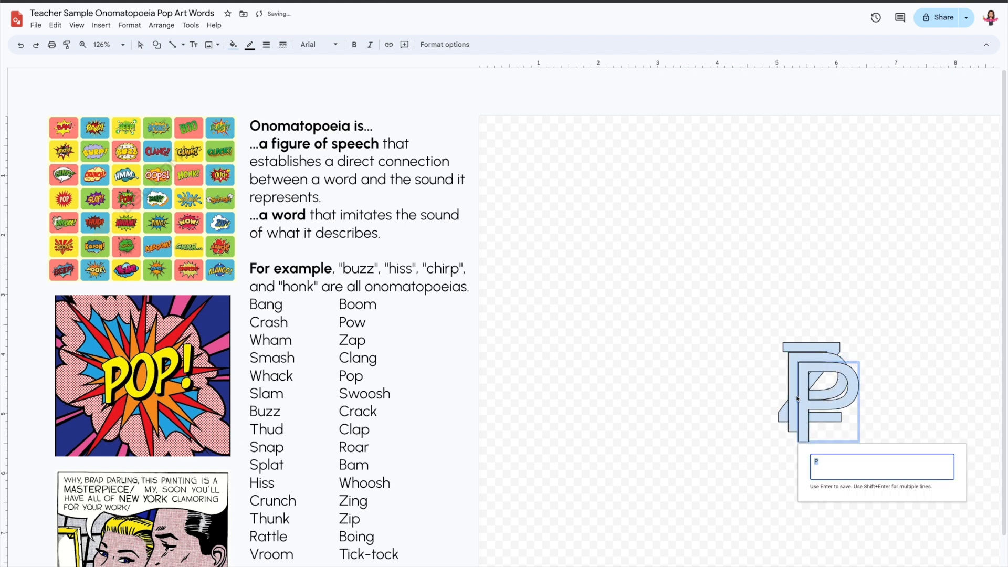
key(Return)
Step: Arrange the three word art letters in a row to spell ZIP
drag(806, 372, 695, 371)
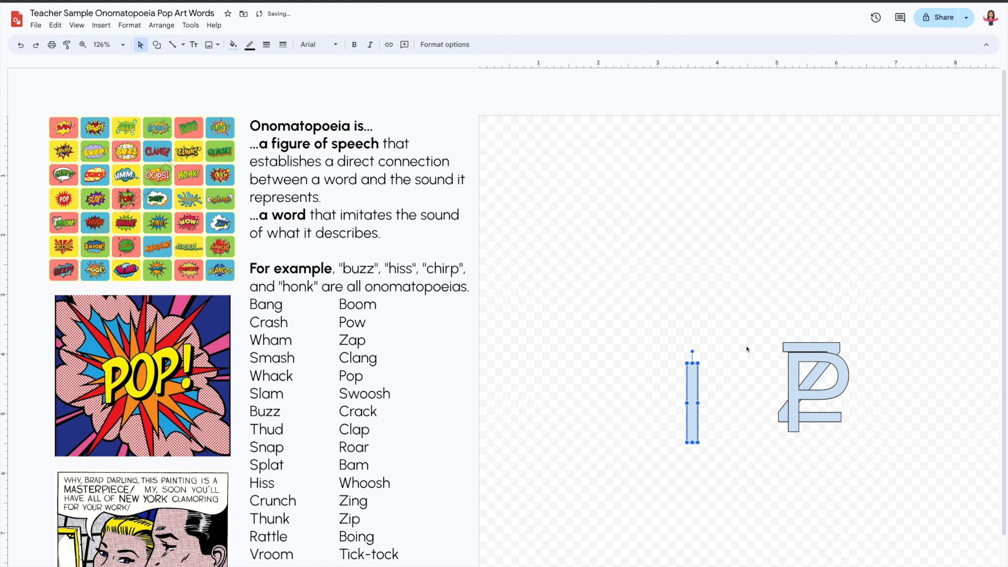
drag(812, 347, 623, 367)
drag(787, 367, 711, 377)
Step: Try the Lobster font on all three ZIP letters and set their font to Nosifer instead
drag(741, 491, 586, 370)
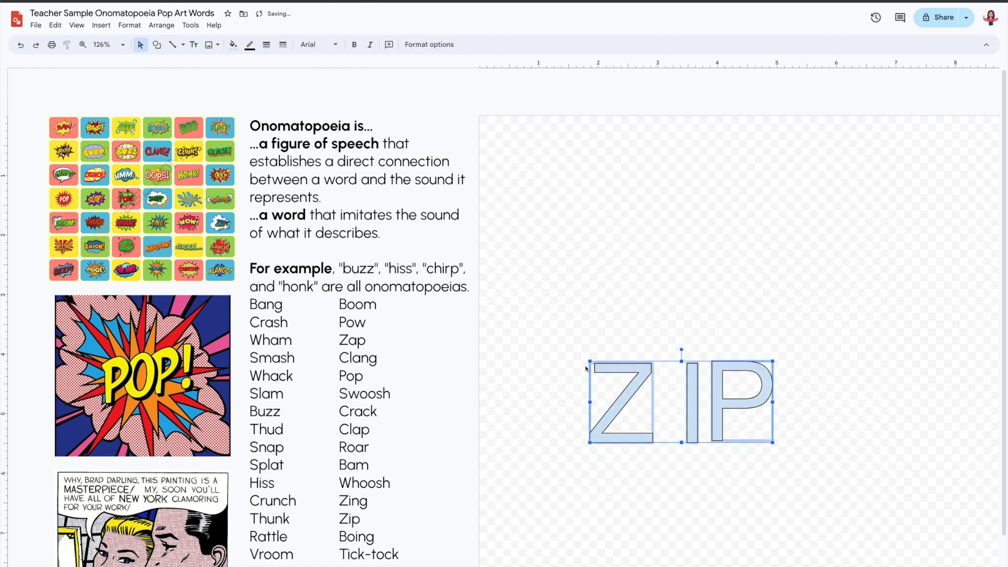
click(318, 45)
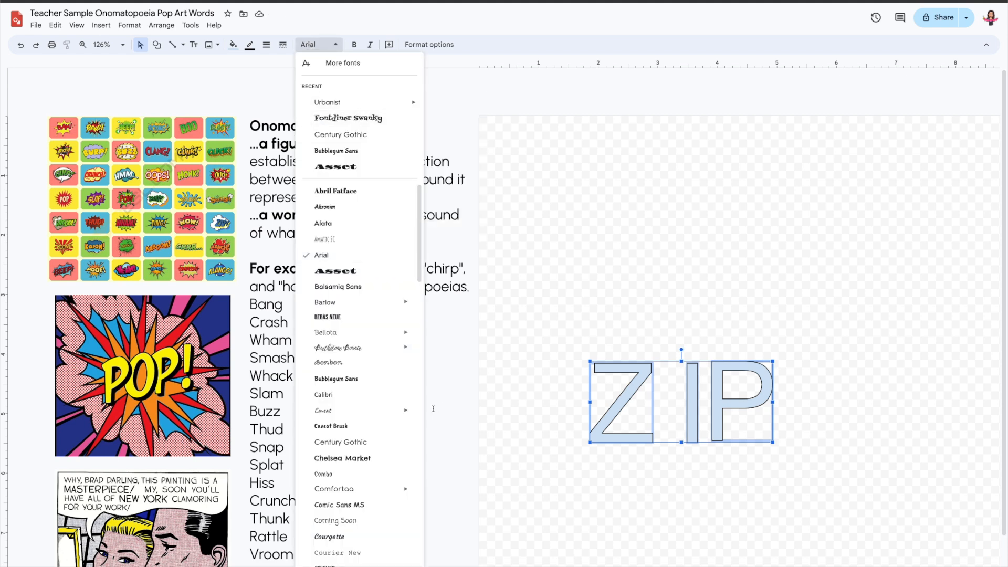
scroll(366, 512, down, 15)
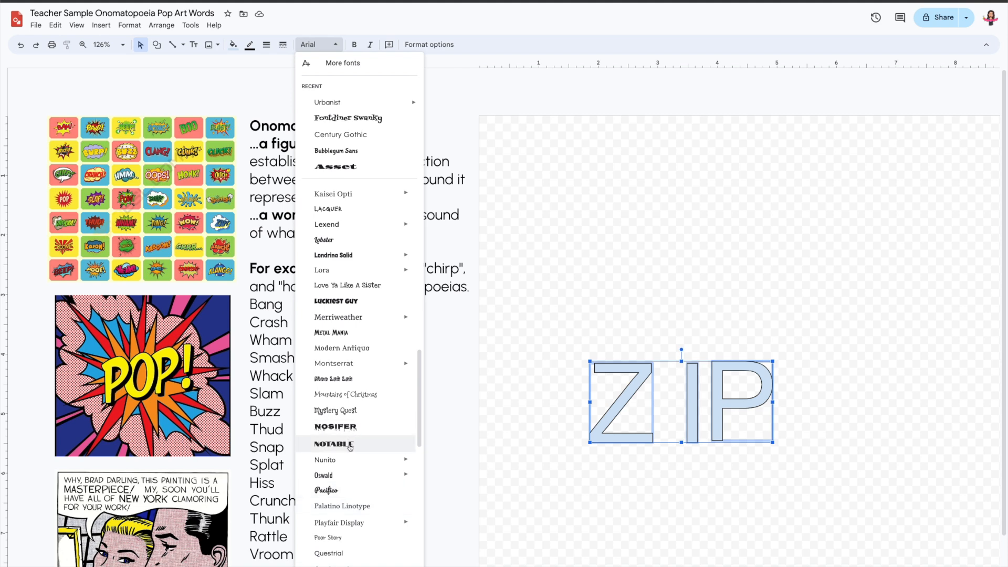
click(353, 239)
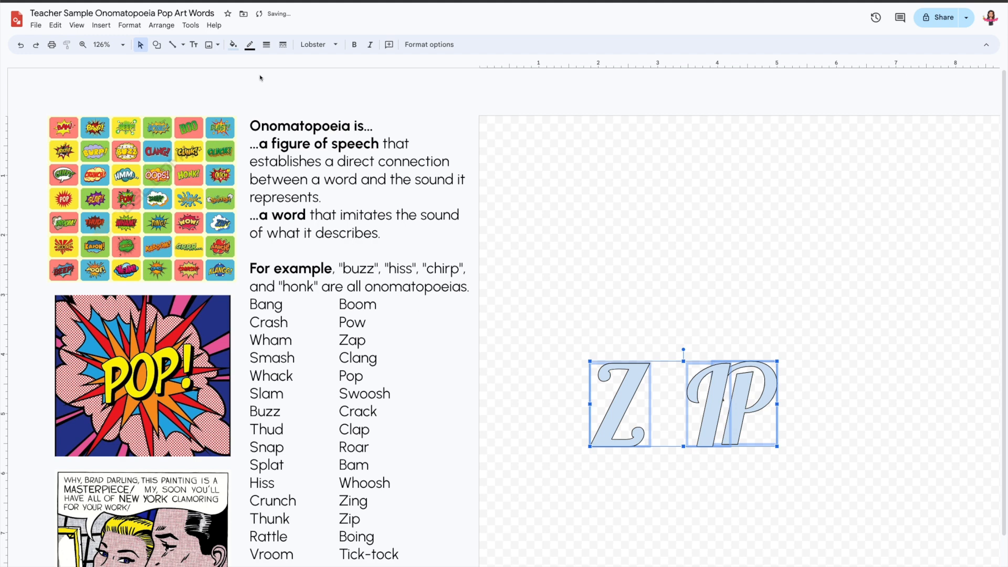
click(318, 44)
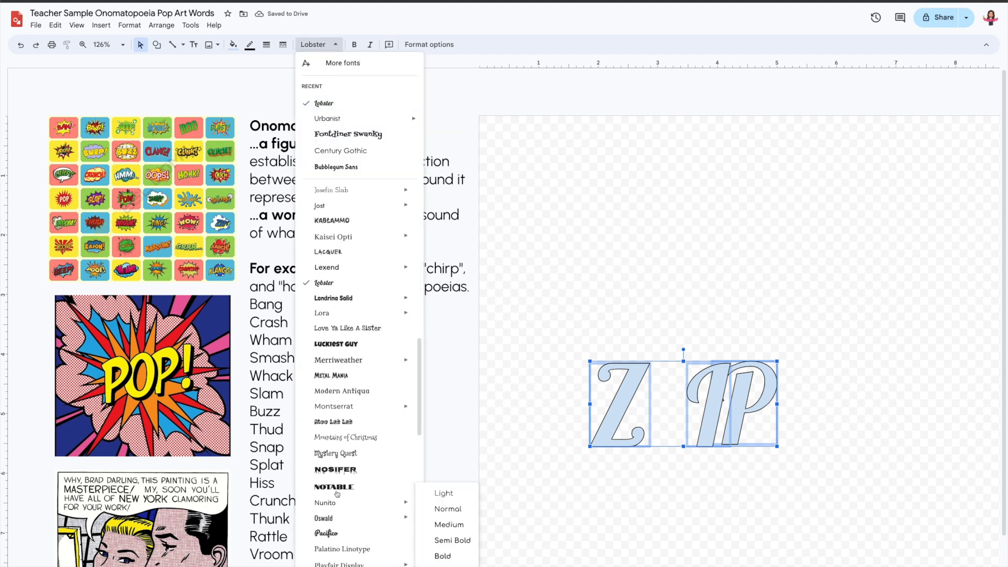
click(339, 480)
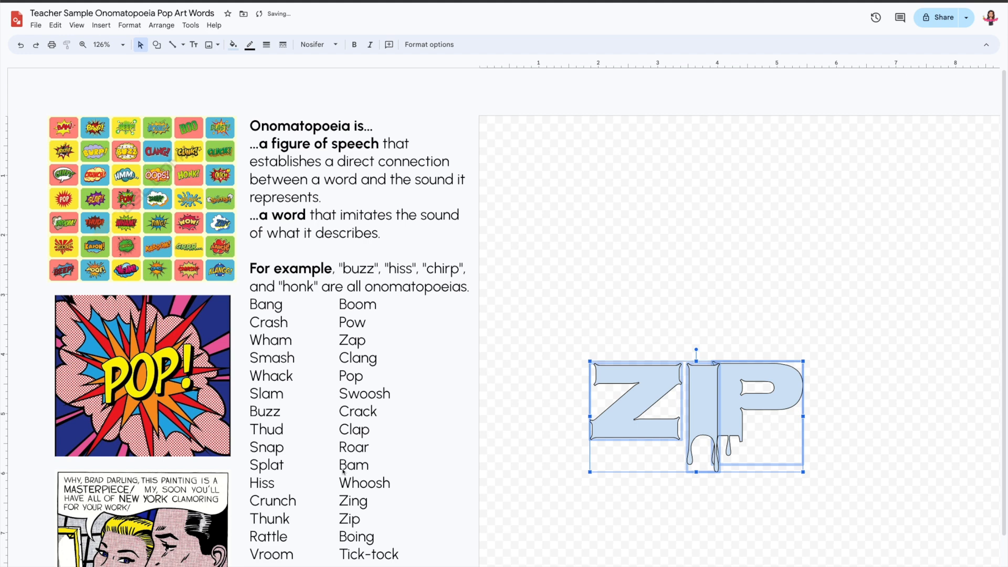
Step: Move the P and the I to the right to leave wide gaps between the letters
click(848, 338)
drag(783, 385, 870, 384)
drag(695, 389, 736, 392)
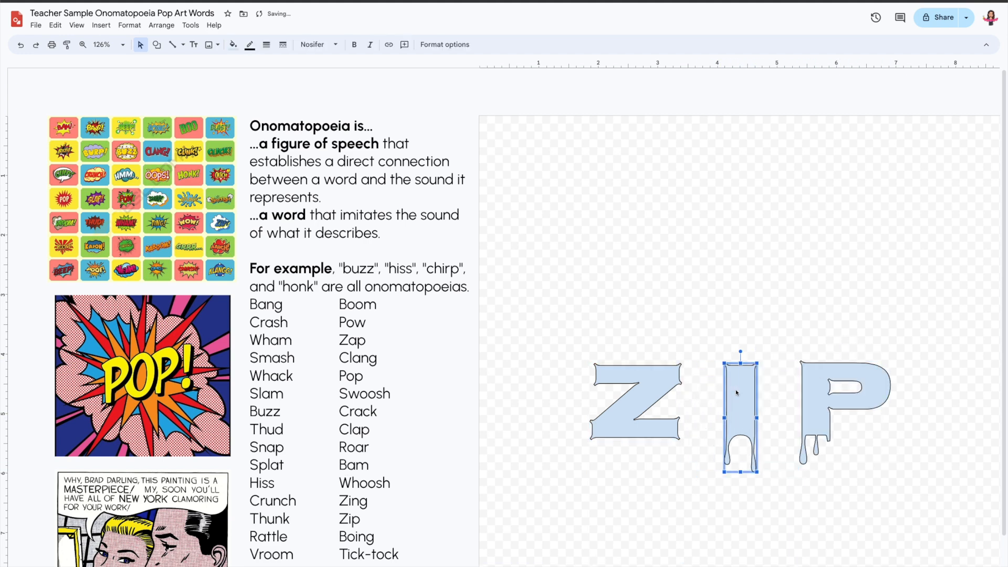
Step: Change the text of the Z word art to O
double_click(614, 421)
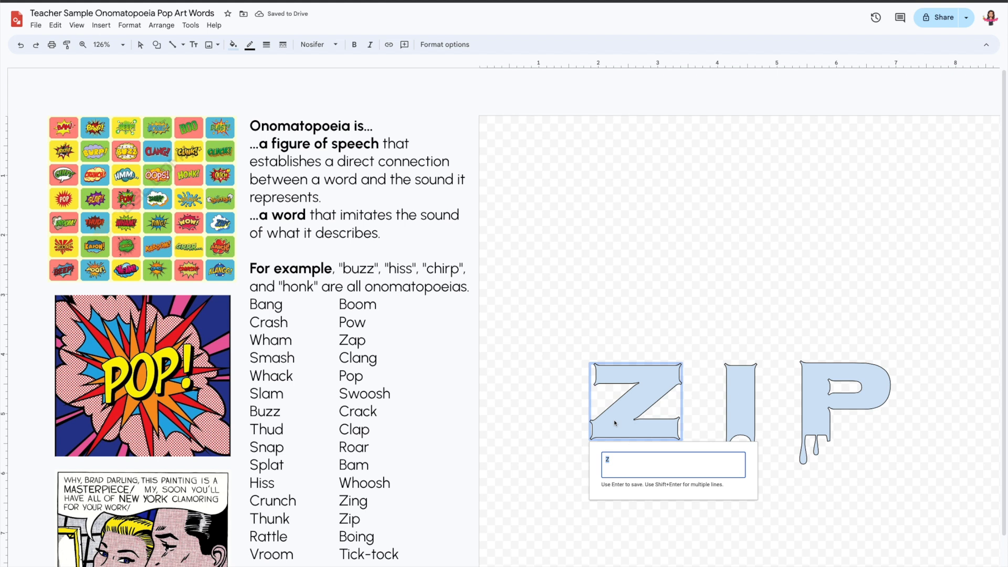
text(O)
key(Return)
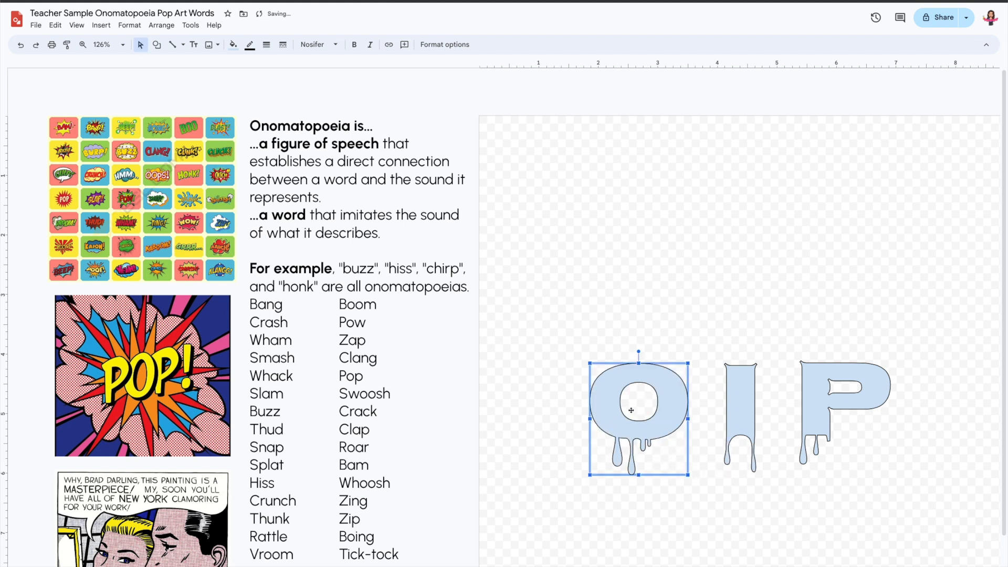
Step: Duplicate the O and place the two Os side by side before the I, slightly overlapping
key(ctrl+d)
double_click(647, 412)
click(696, 319)
drag(636, 367, 593, 344)
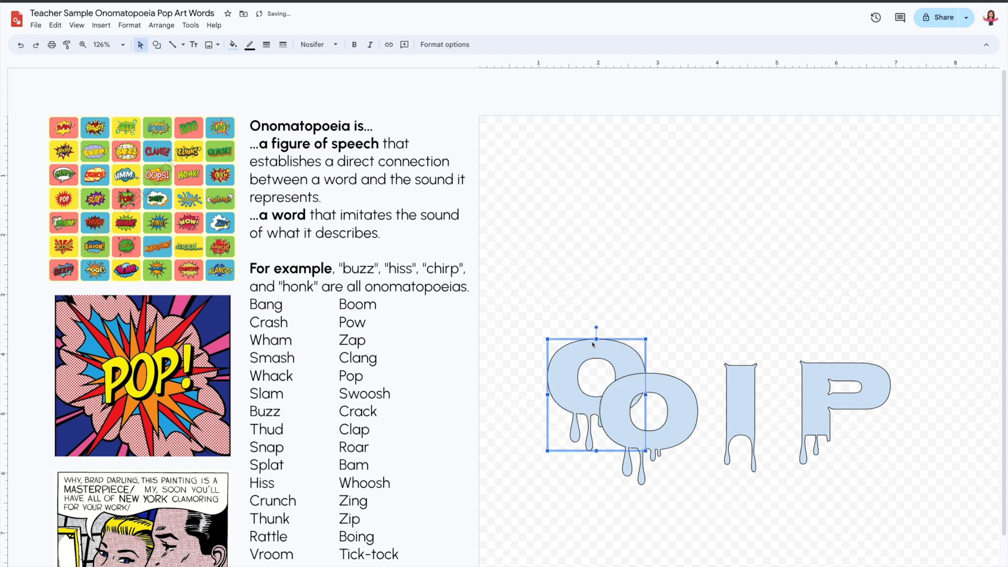
drag(664, 394, 697, 350)
Step: Change the I to Z and the P to E so the word art spells OOZE
double_click(742, 390)
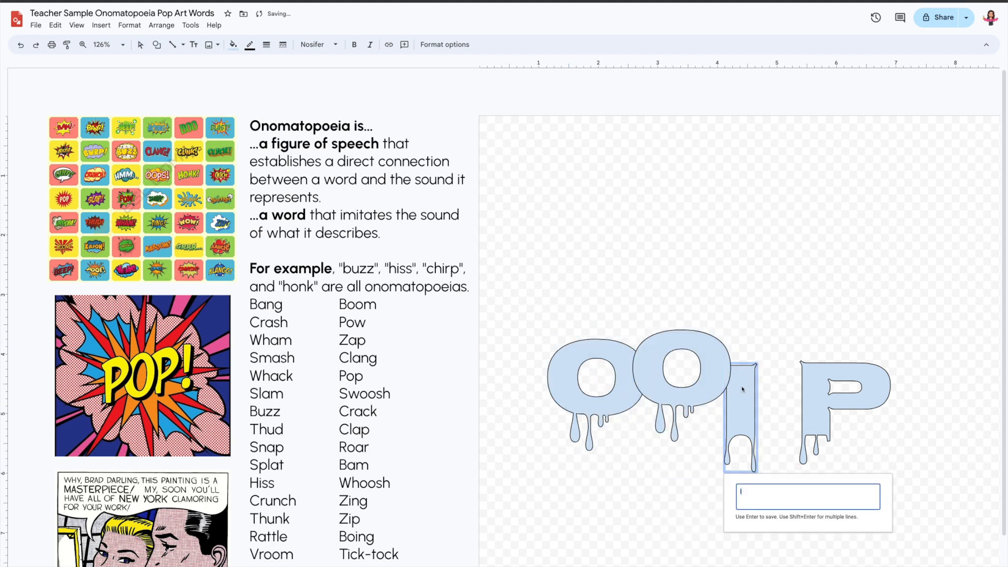
text(Z)
key(Return)
double_click(827, 374)
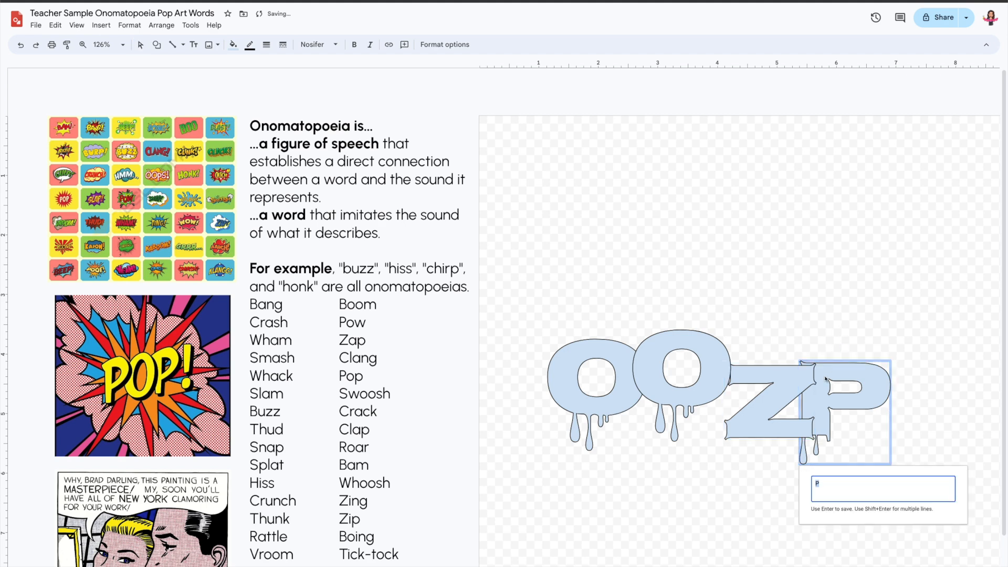
text(E)
key(Return)
click(901, 497)
Step: Enlarge both Os and position the second O so it overlaps the first O and the Z
click(559, 408)
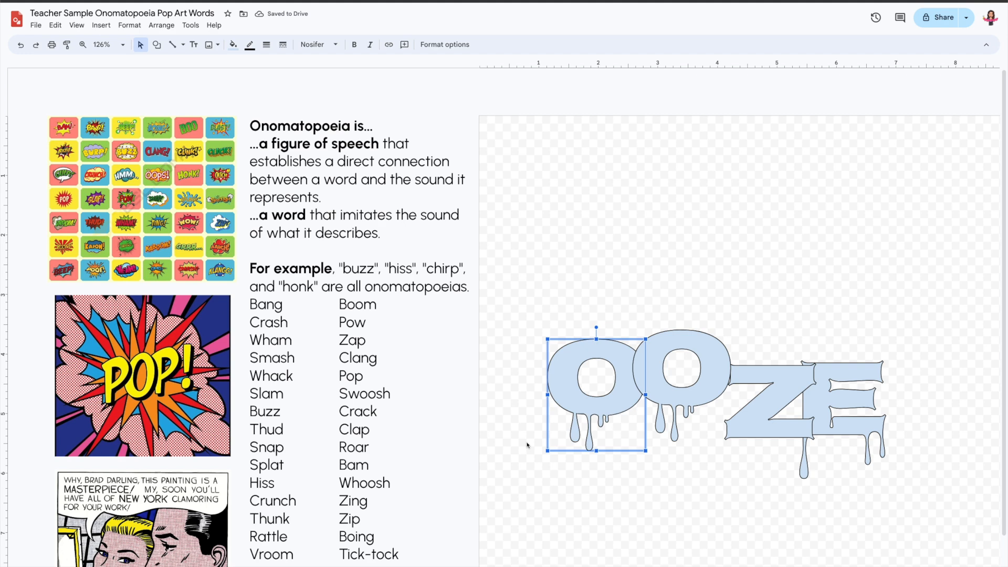
drag(546, 451, 531, 483)
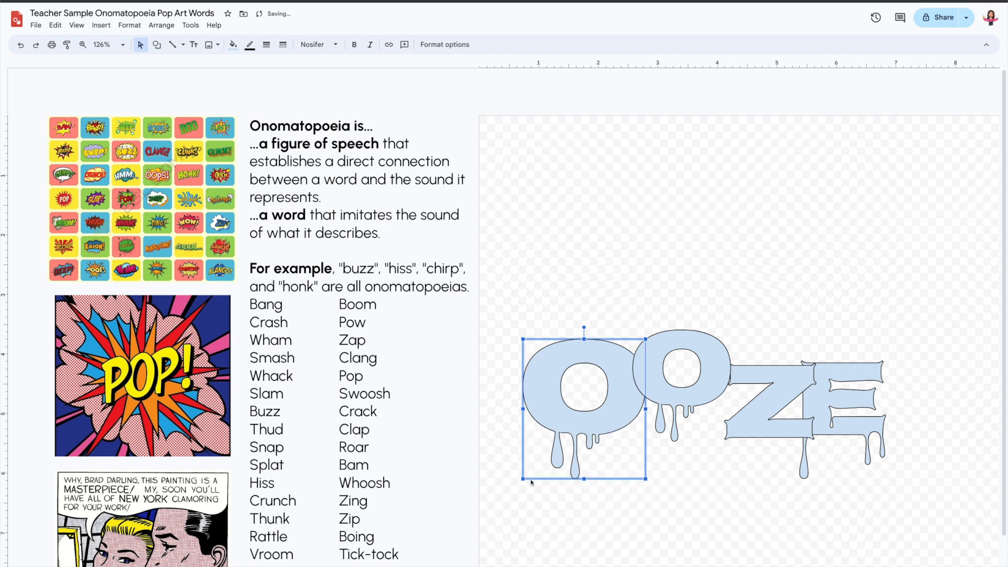
click(696, 388)
drag(731, 329, 762, 295)
drag(693, 368, 680, 402)
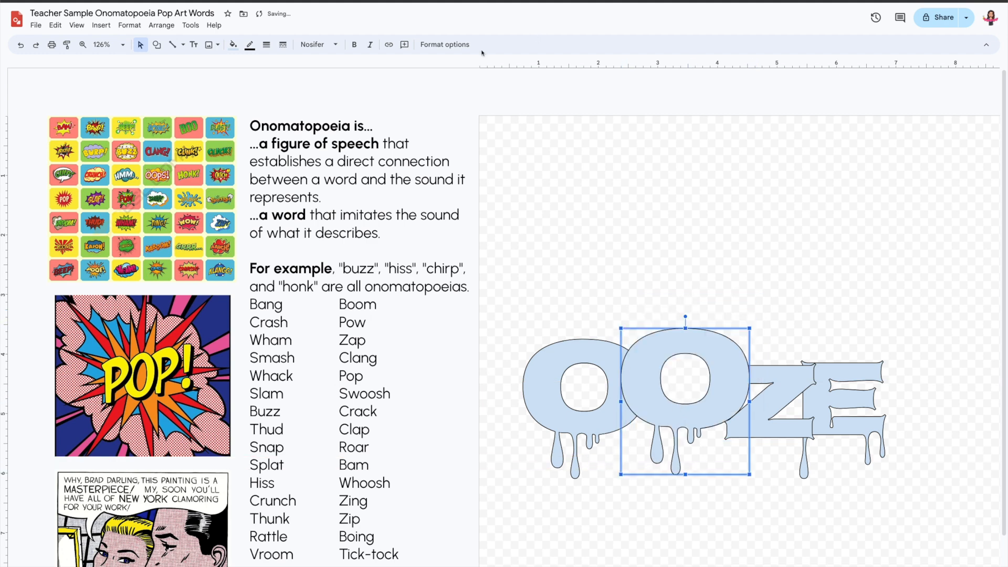
Step: Flip the second O horizontally and move it lower than the first O
click(445, 44)
click(892, 79)
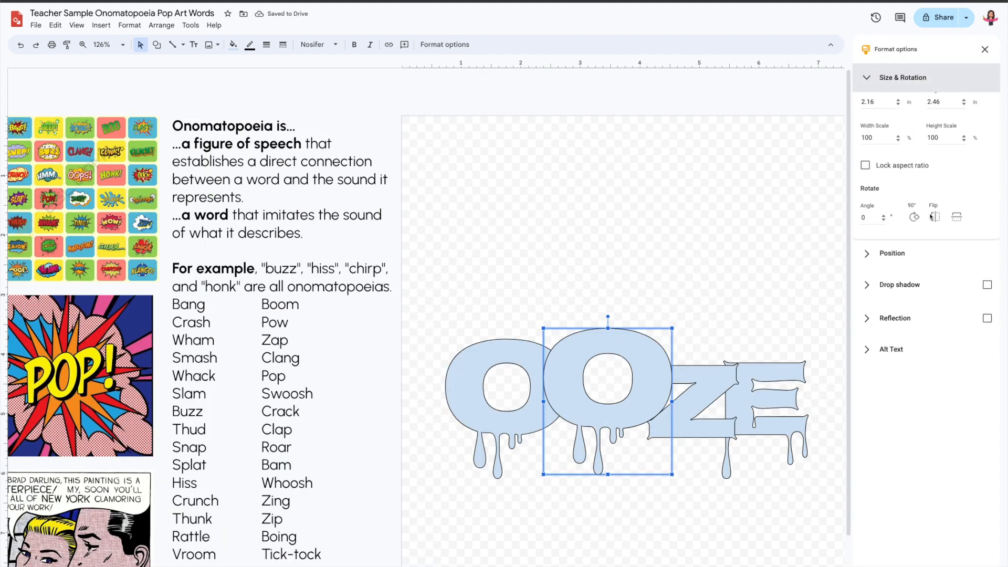
click(935, 242)
drag(642, 398, 624, 446)
Step: Make the second O slightly smaller, enlarge the Z towards its upper left, and close the format options
drag(663, 355, 628, 348)
click(662, 364)
click(811, 339)
click(788, 401)
click(985, 49)
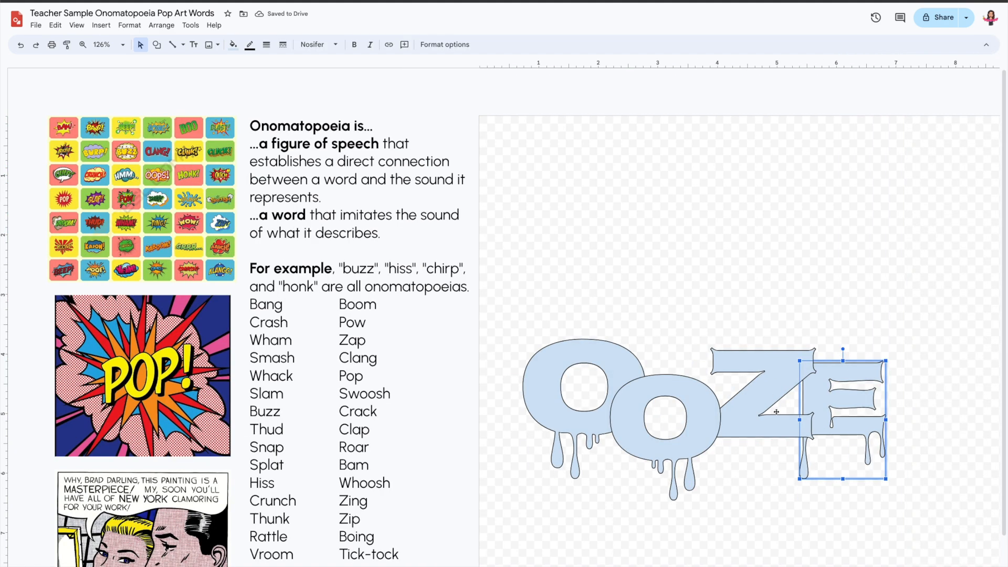
Step: Select all four OOZE letters and move them together up and to the right, towards the canvas centre
drag(885, 533, 548, 330)
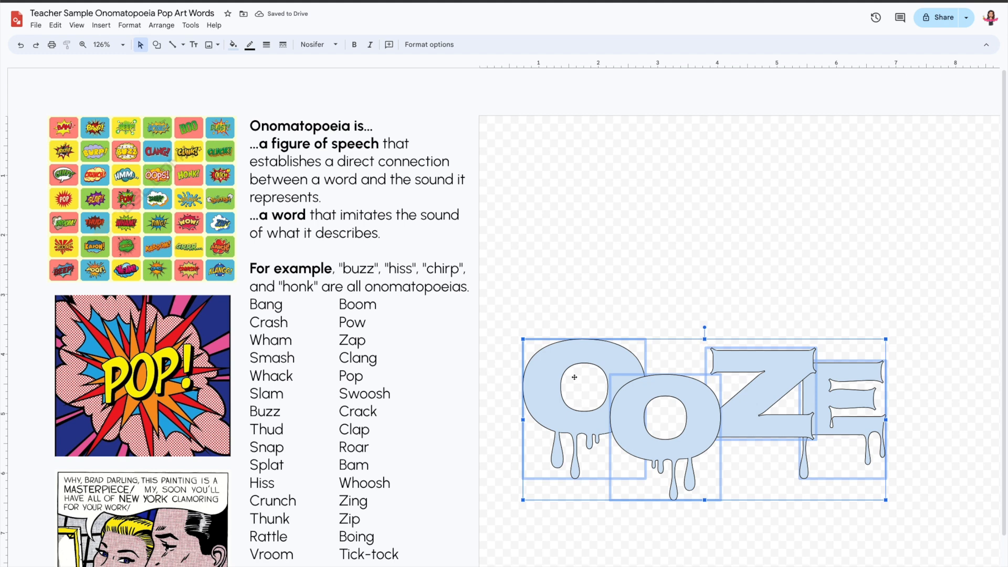
drag(654, 347, 653, 347)
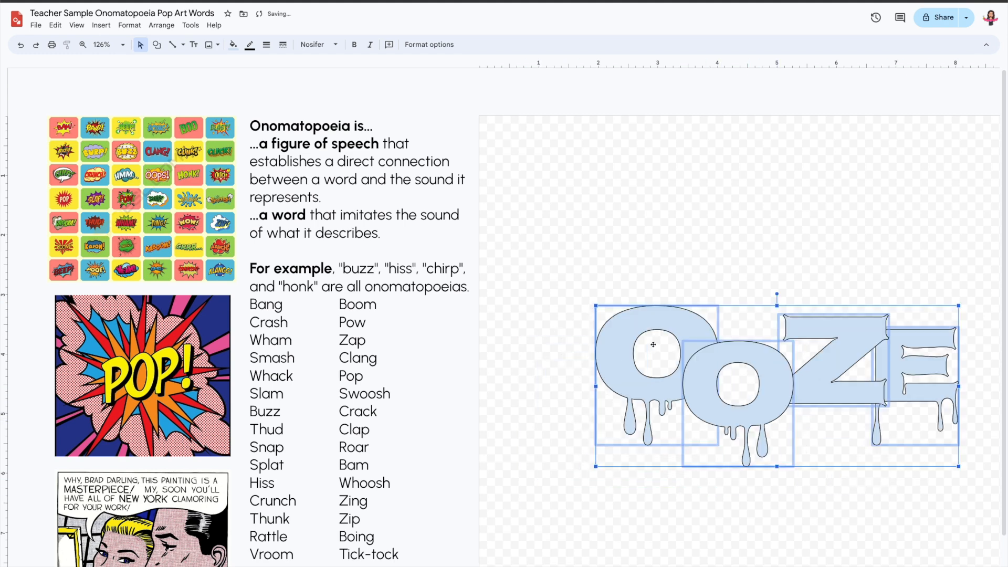
scroll(688, 301, down, 3)
drag(847, 341, 860, 342)
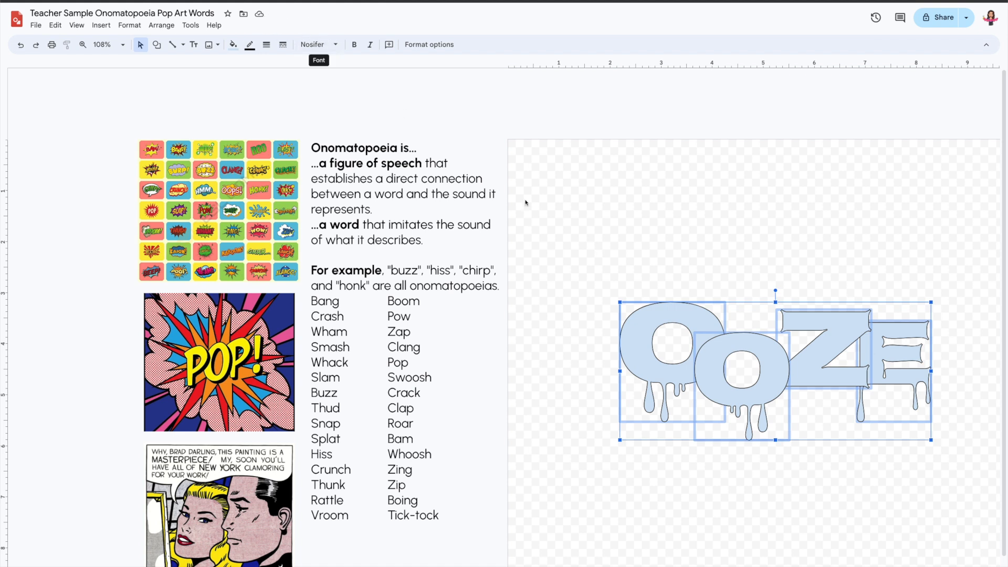
Step: Add a drop shadow to all four OOZE letters and set its opacity to 100%
click(625, 273)
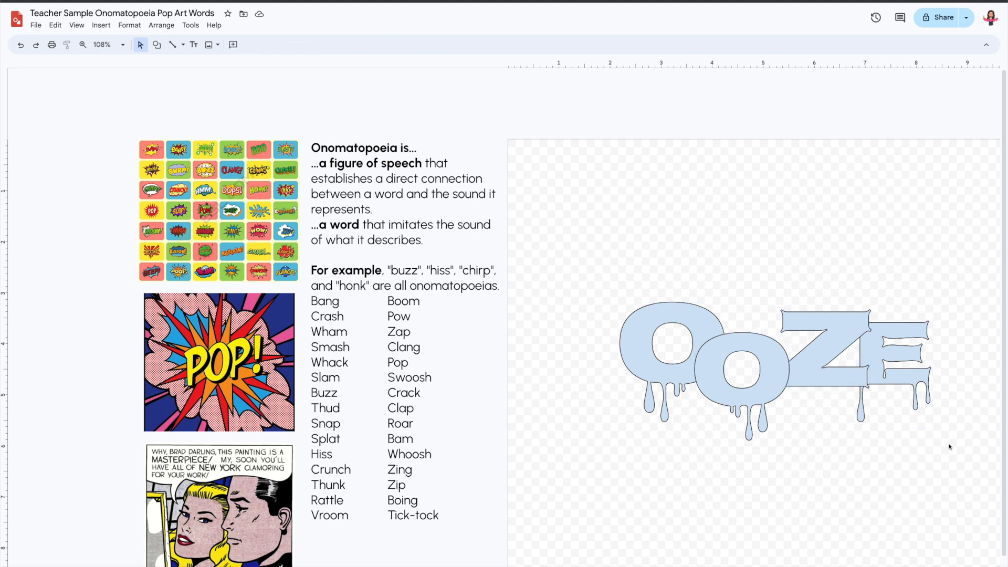
click(623, 339)
click(429, 44)
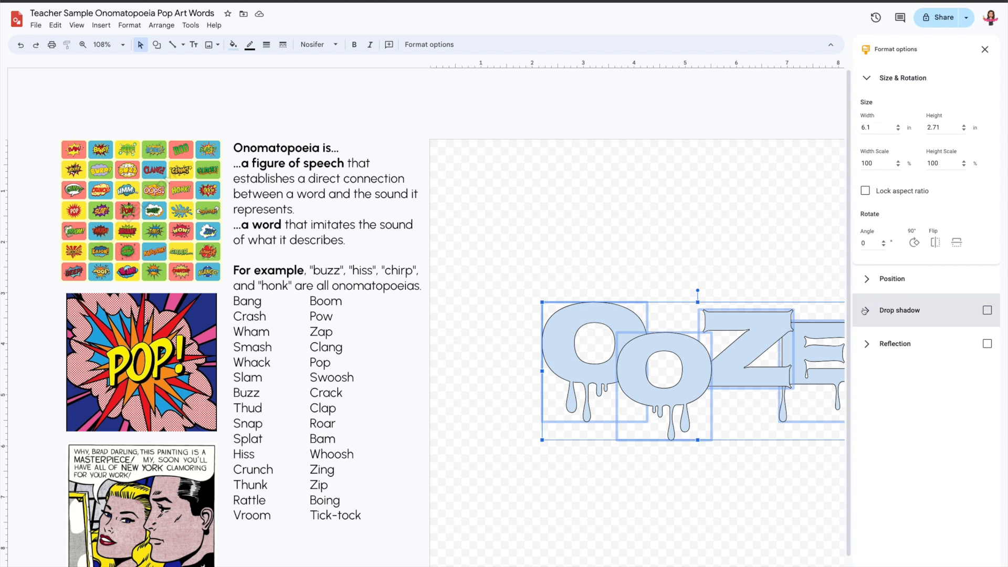
click(988, 311)
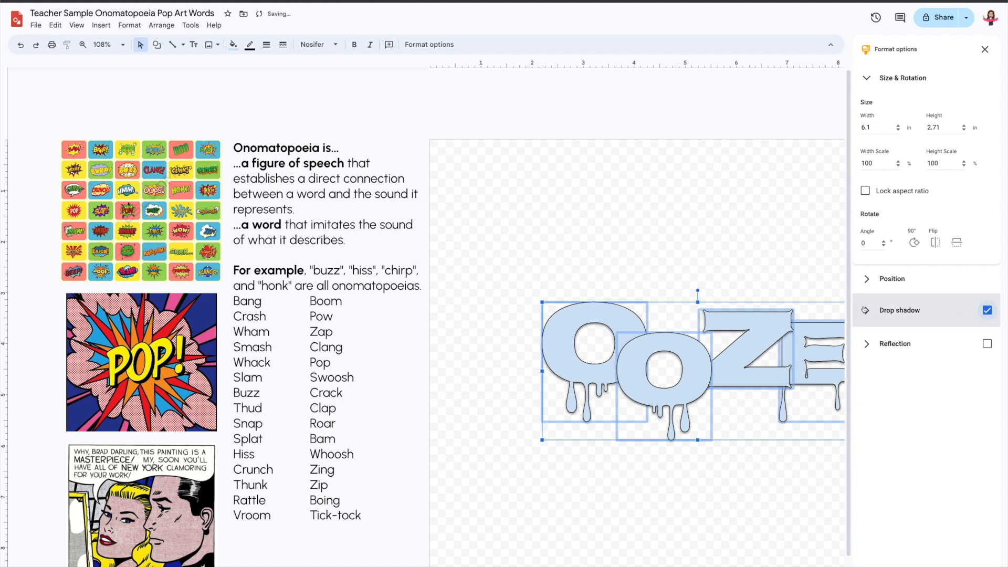
click(879, 325)
drag(910, 370, 951, 371)
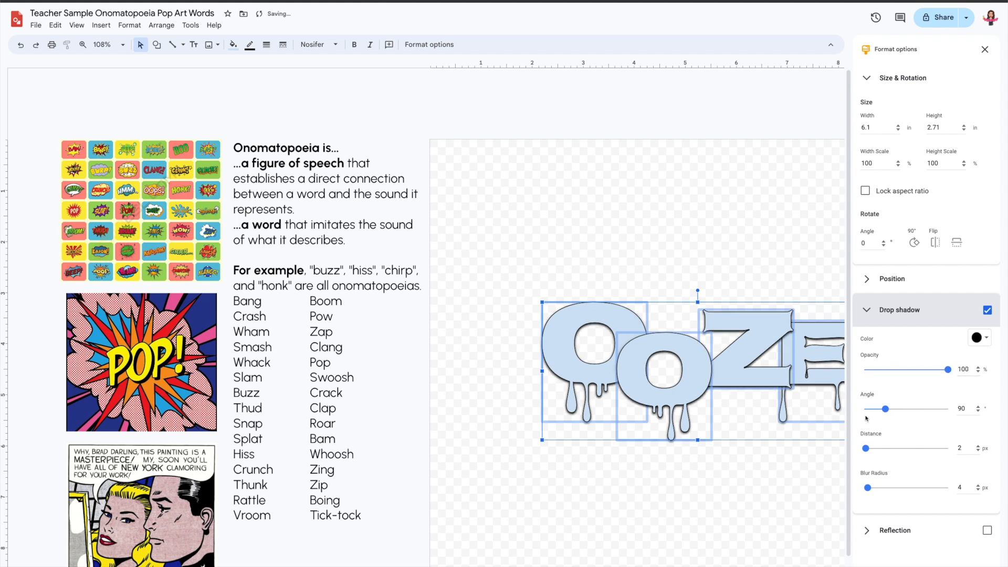
Step: Set the letters' shadow angle to 0°, distance to 14 px and blur radius to 0 px, and close the format options
drag(886, 412, 865, 410)
drag(867, 449, 874, 449)
drag(873, 492, 864, 489)
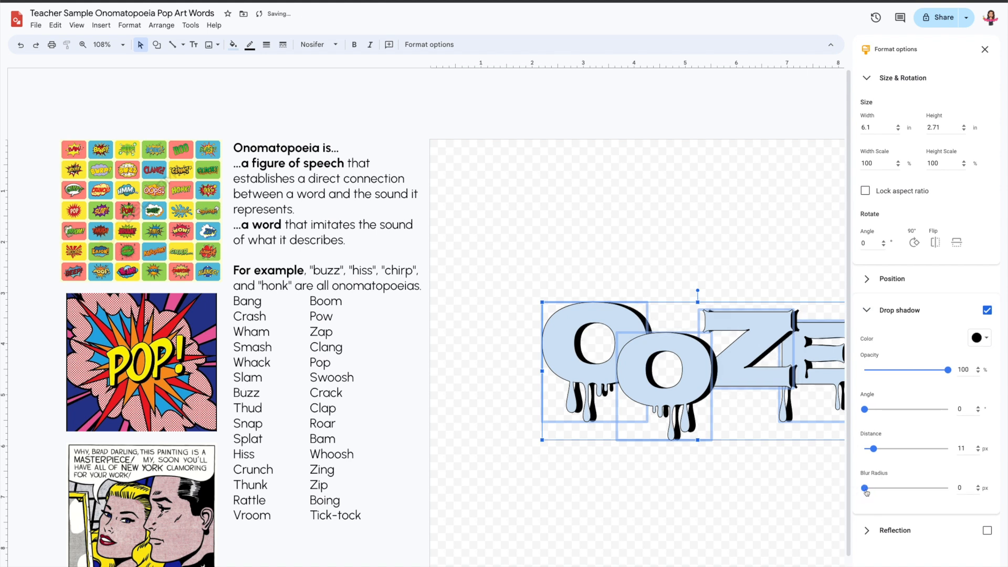
drag(874, 450, 878, 451)
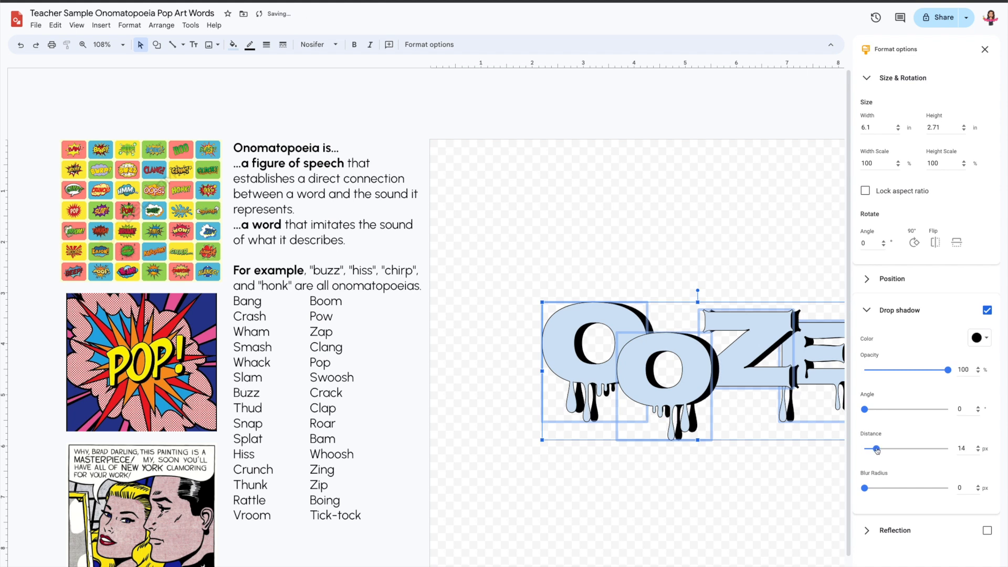
click(867, 310)
click(781, 234)
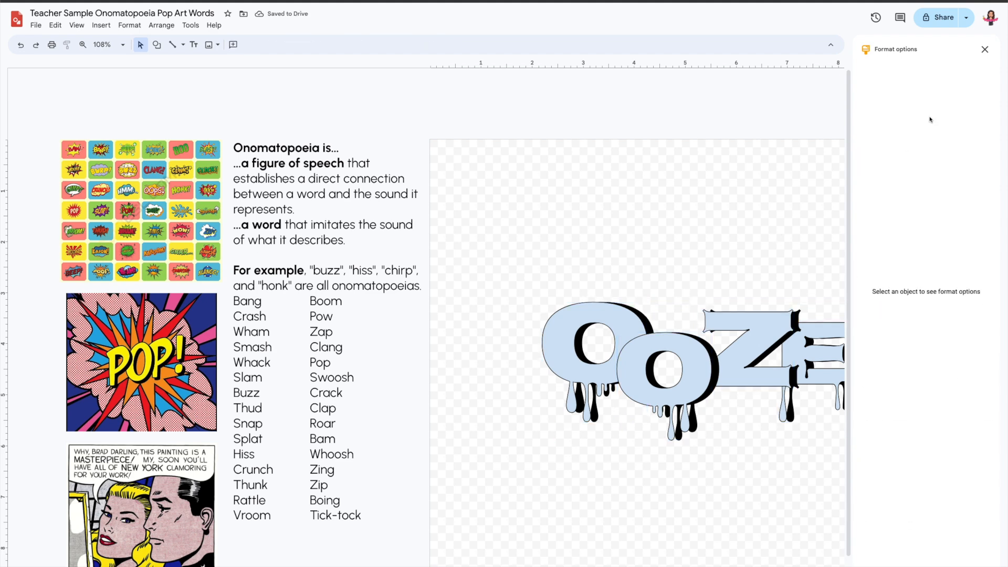
click(985, 49)
Step: Fill the first O with dark green and the second O with pale green
click(627, 310)
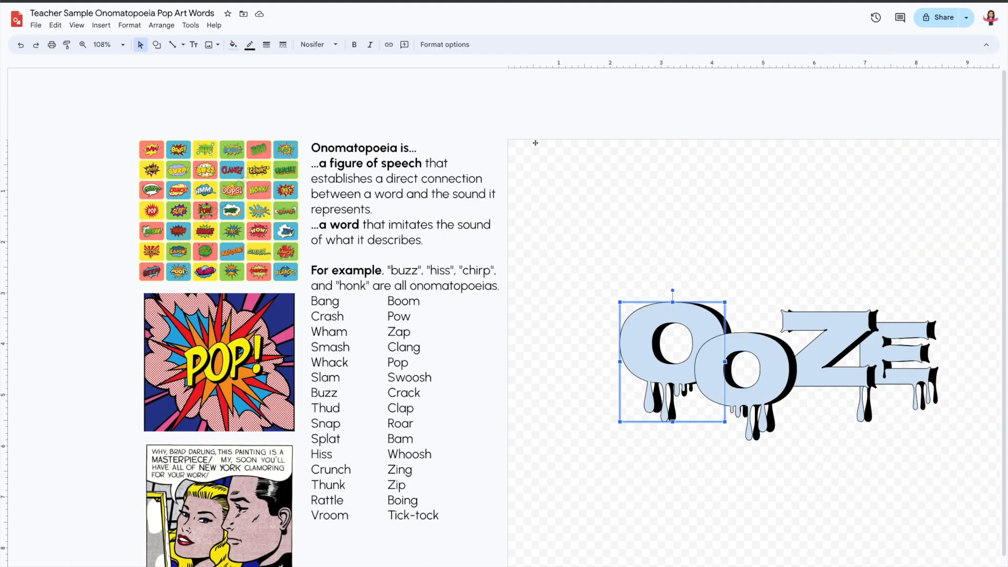
click(233, 45)
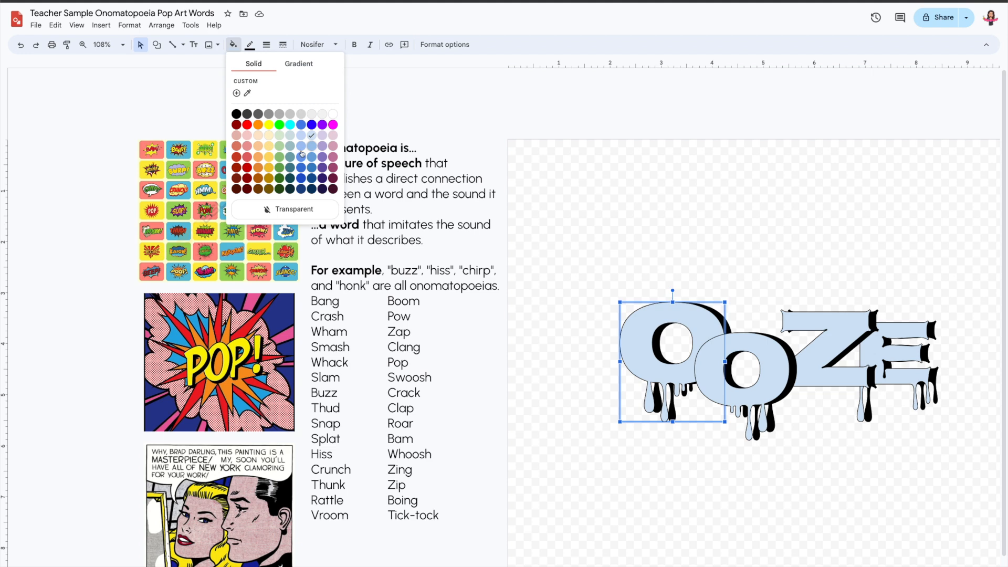
click(279, 178)
key(Tab)
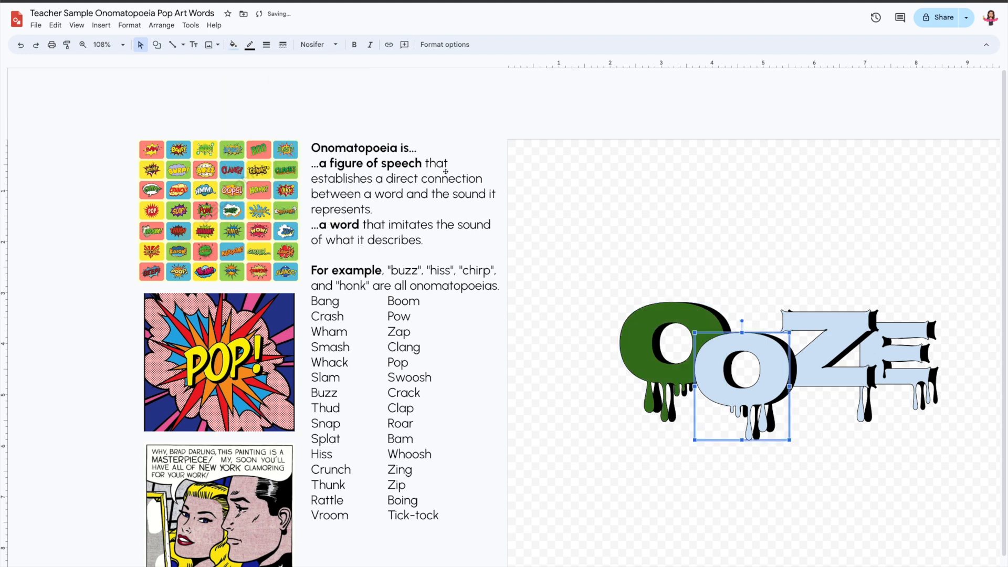
click(233, 45)
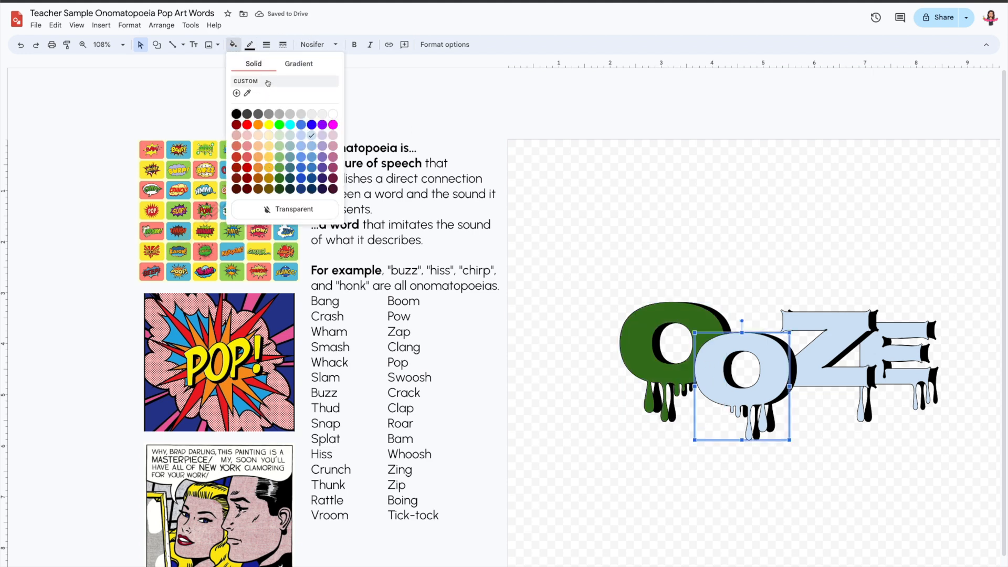
click(280, 146)
Step: Fill the Z with dark teal and the E with medium green, and deselect the letters
click(822, 318)
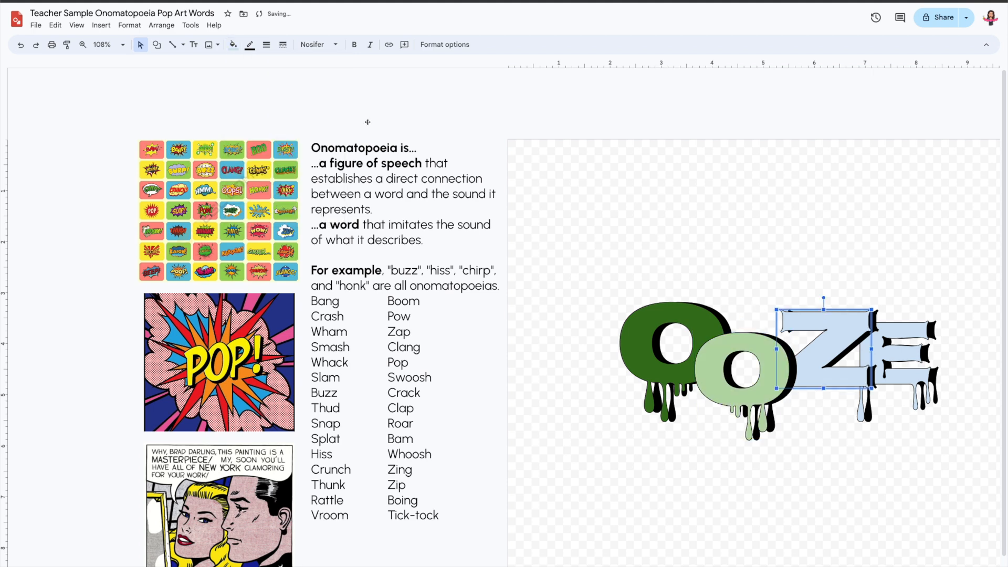
click(233, 44)
click(291, 178)
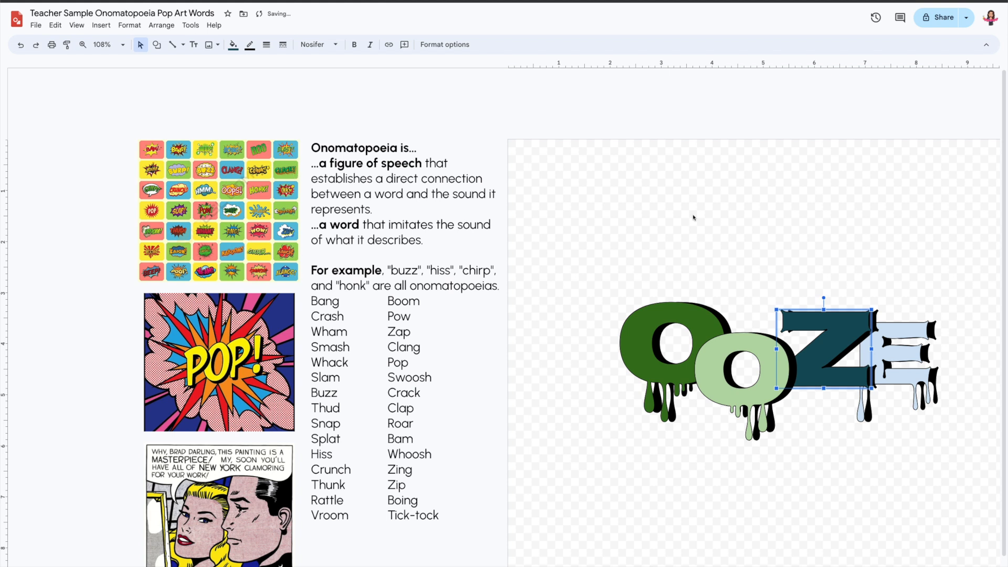
click(880, 328)
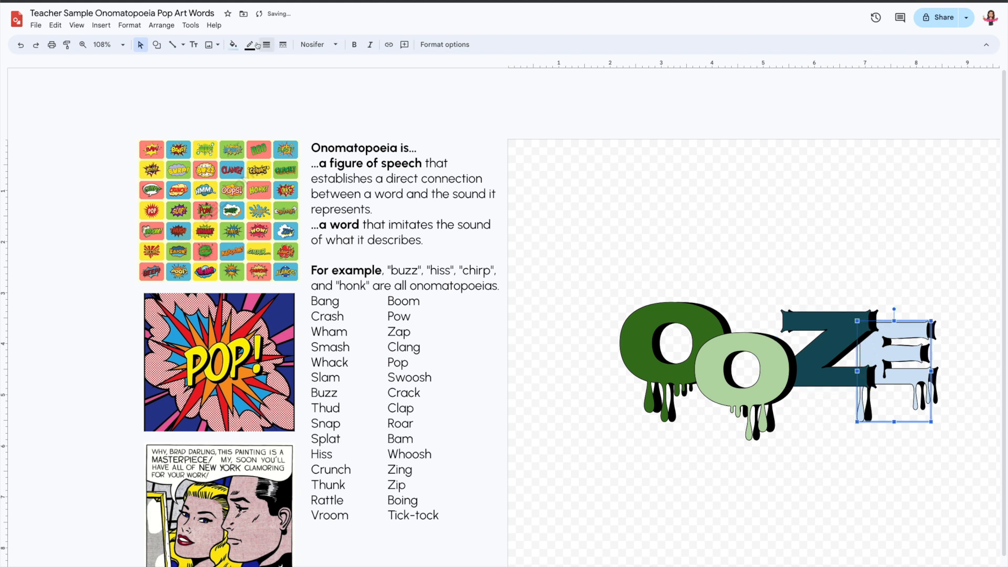
click(231, 45)
click(280, 156)
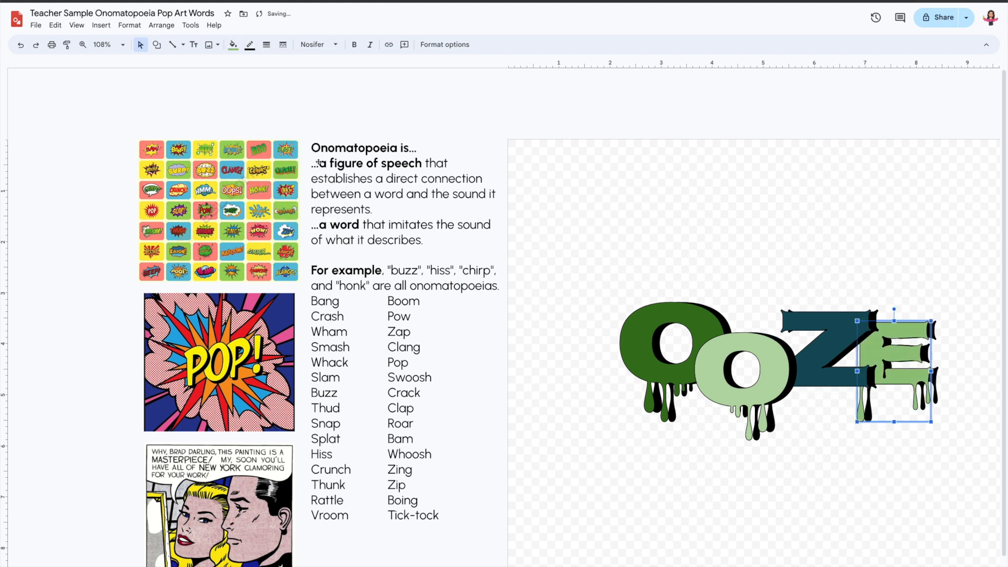
click(638, 264)
Step: Select all four OOZE letters and group them into one object
scroll(830, 358, down, 1)
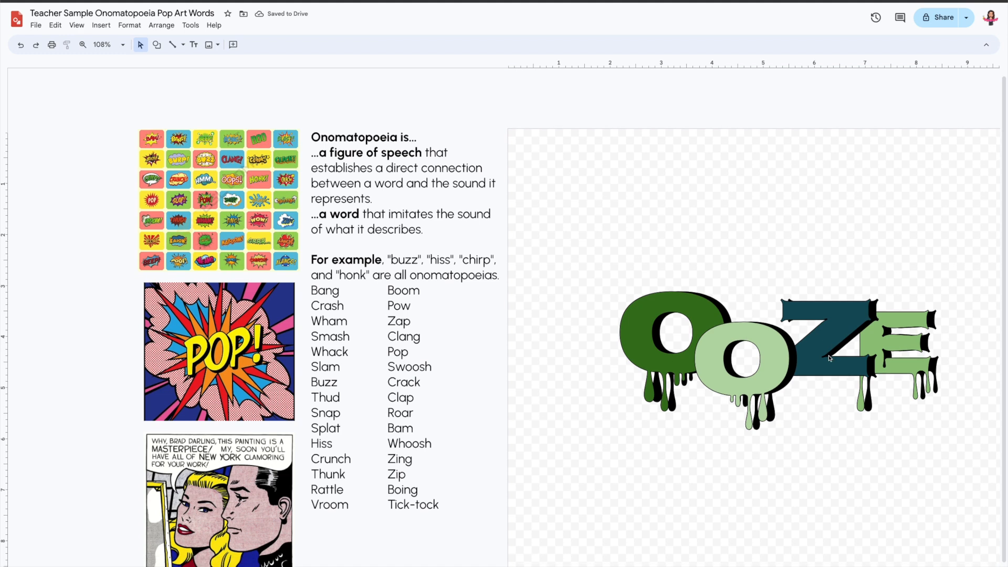
scroll(829, 358, right, 3)
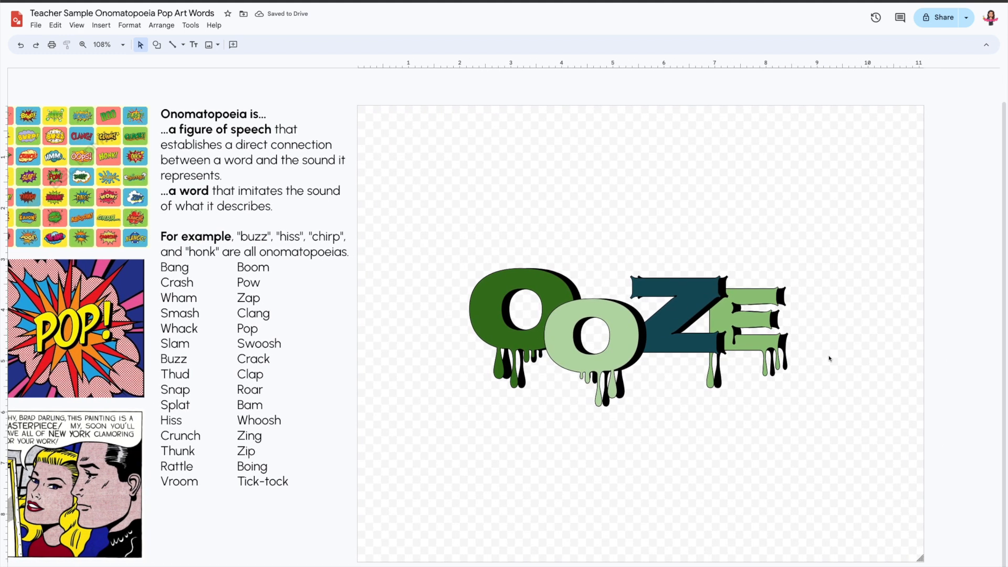
drag(837, 440, 426, 217)
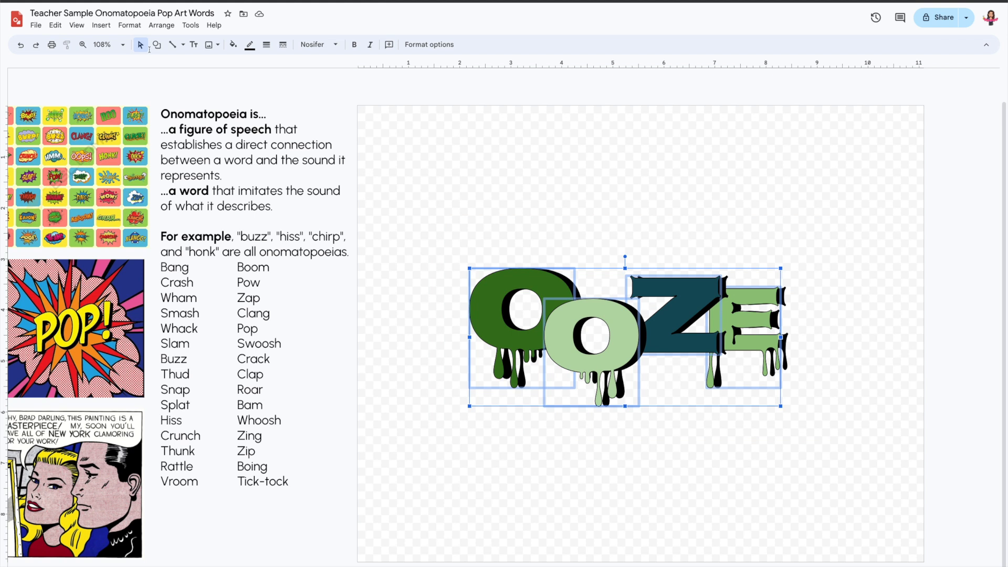
click(161, 26)
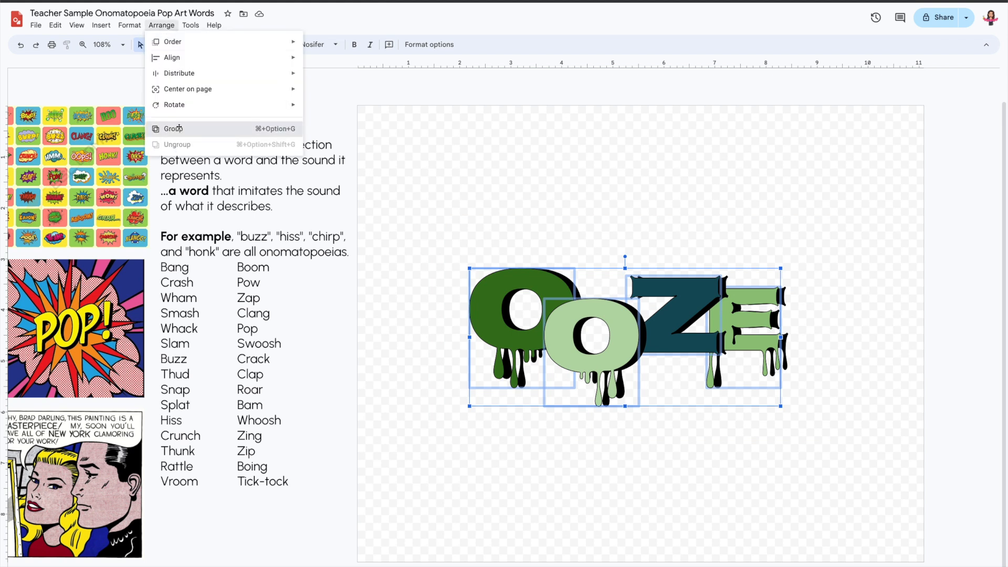
click(171, 129)
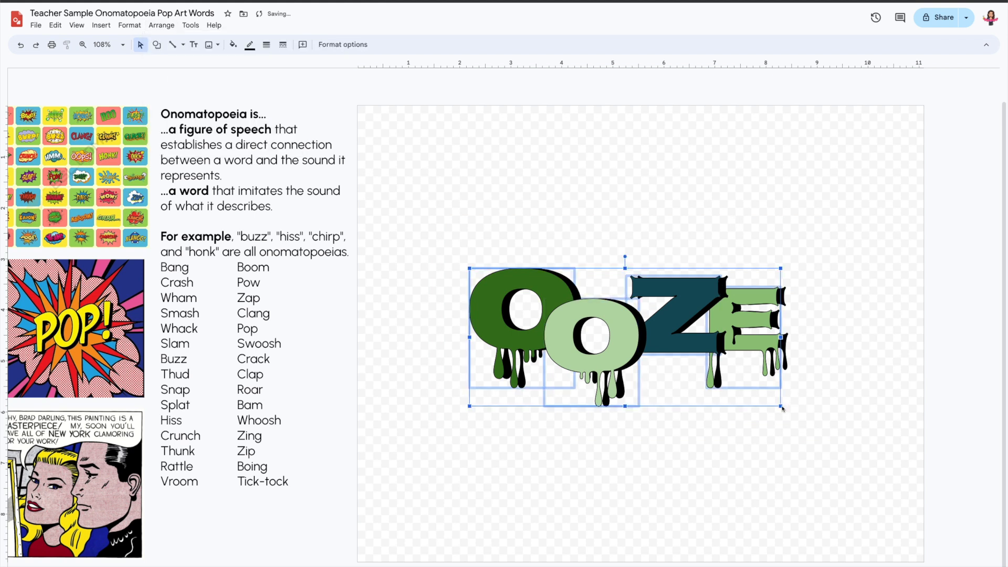
Step: Enlarge the grouped word to span most of the canvas width and shift it slightly down and right
drag(795, 410, 880, 448)
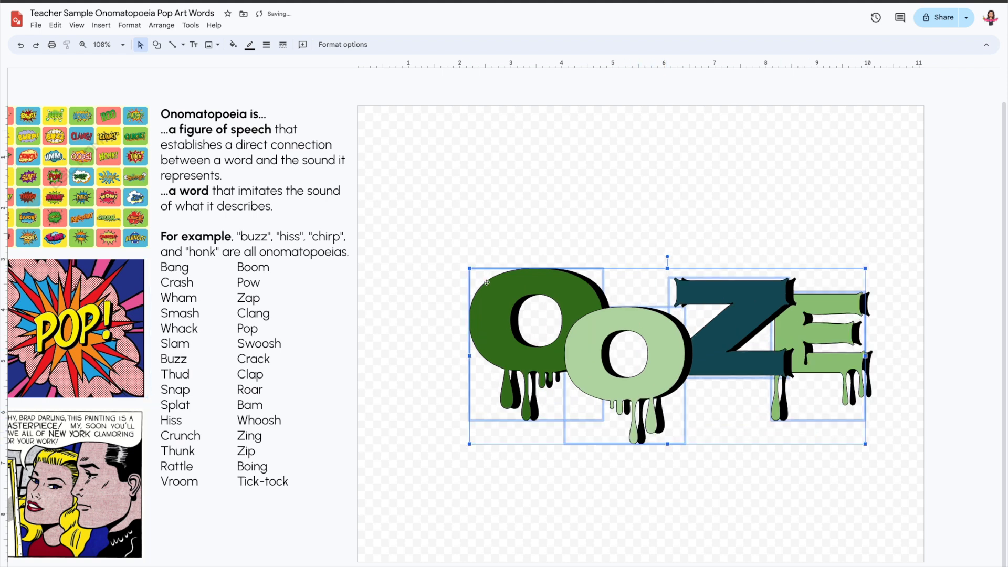
drag(469, 268, 408, 241)
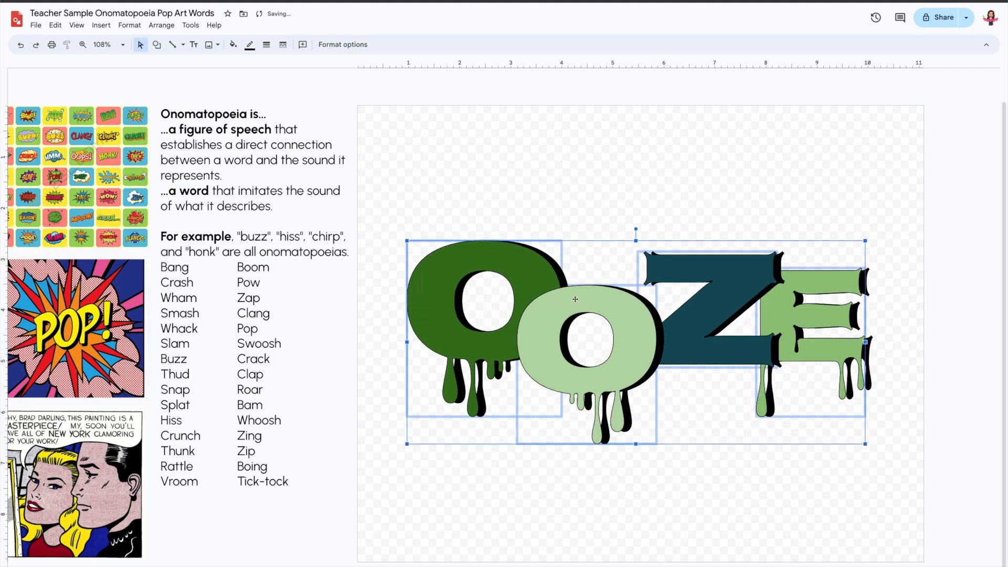
mouse_move(574, 325)
mouse_down()
mouse_move(575, 315)
mouse_move(579, 336)
mouse_up()
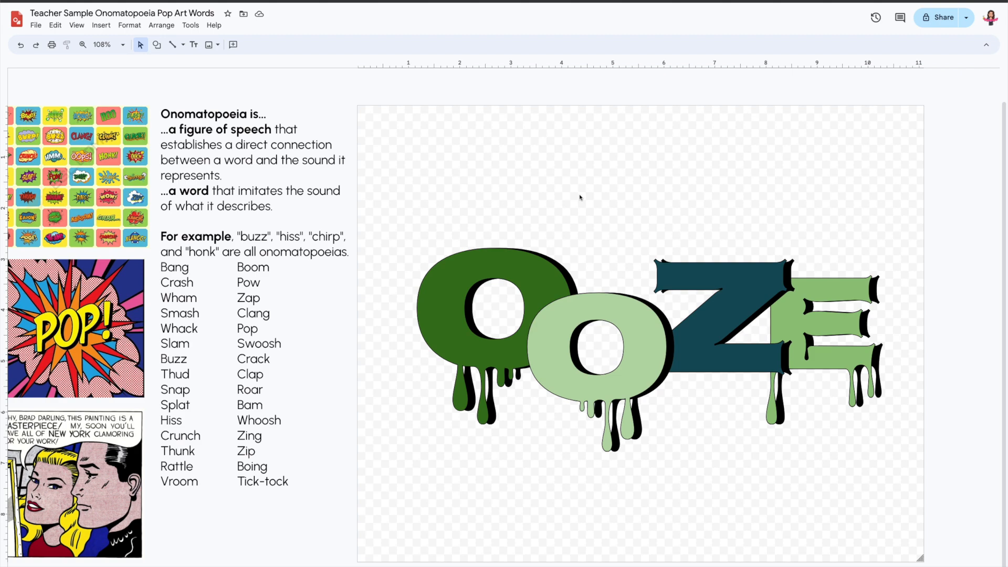
Step: Examine the reference grid of comic onomatopoeia words for the background shapes used behind the lettering
scroll(107, 177, up, 5)
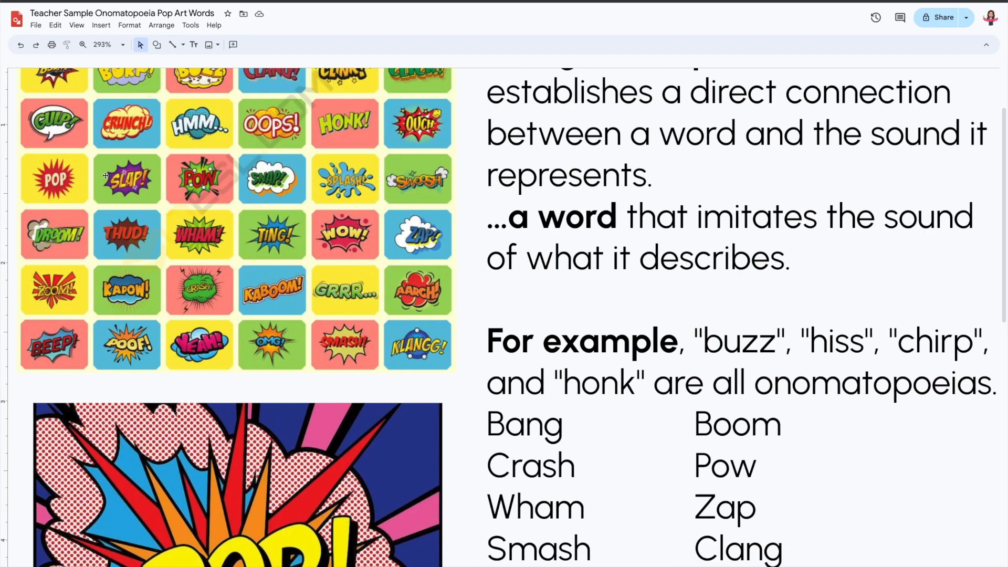
scroll(105, 176, up, 5)
scroll(91, 205, up, 1)
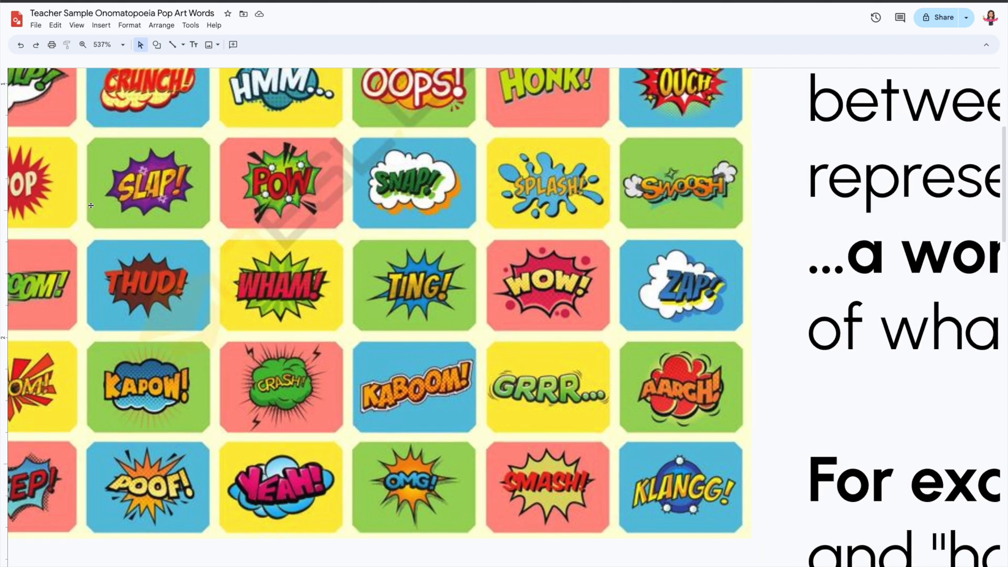
scroll(361, 274, down, 5)
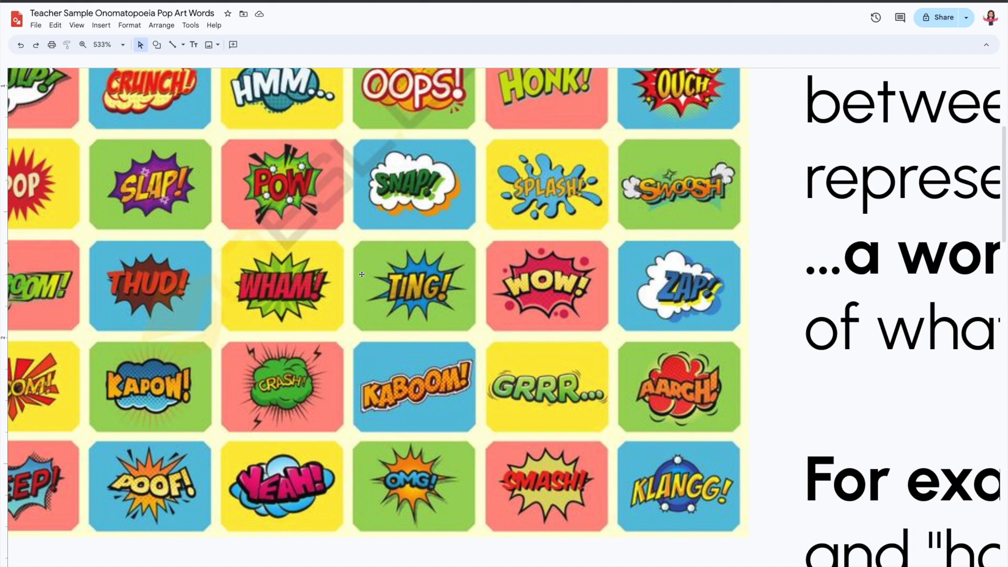
scroll(362, 274, right, 8)
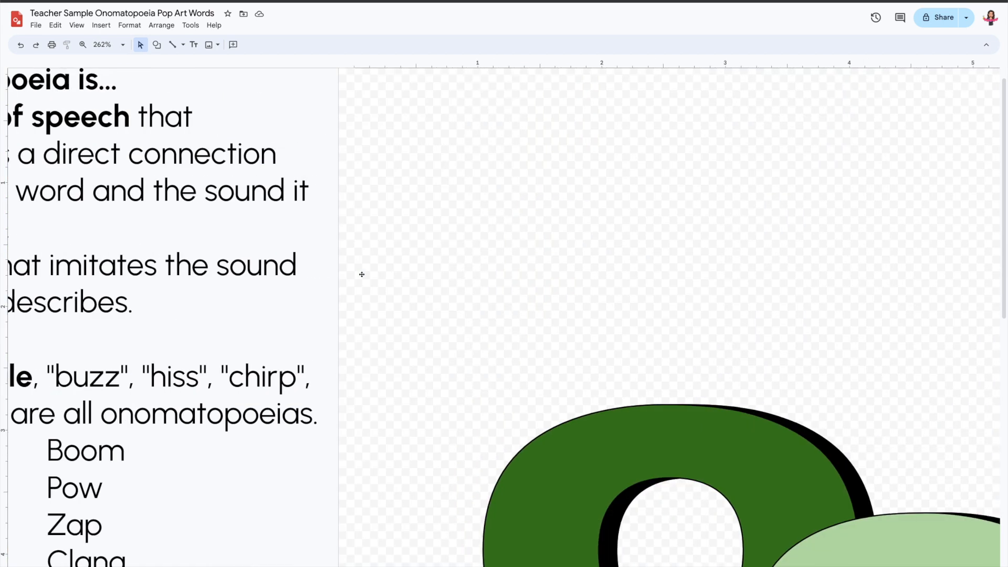
scroll(362, 276, down, 3)
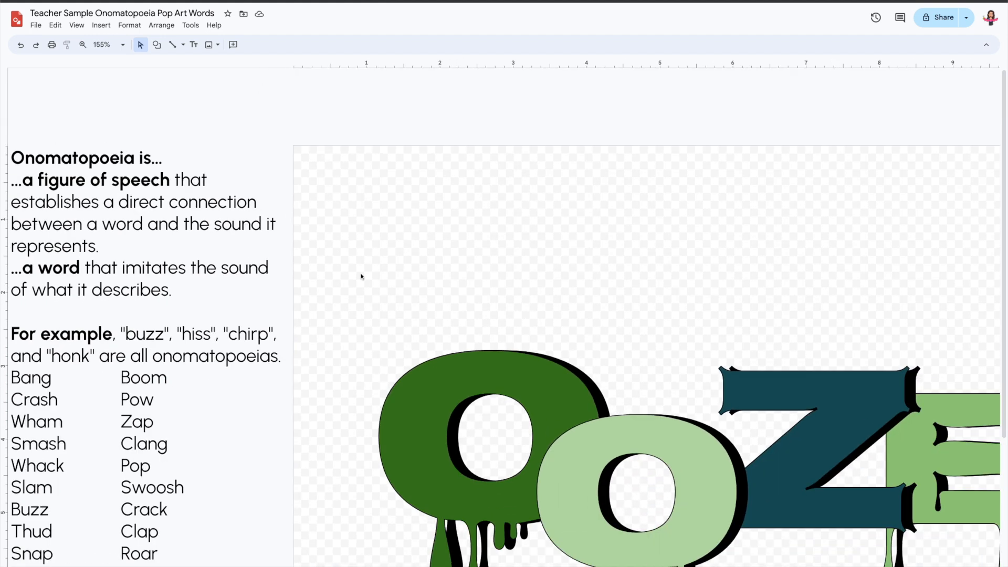
scroll(362, 276, down, 3)
scroll(186, 174, down, 2)
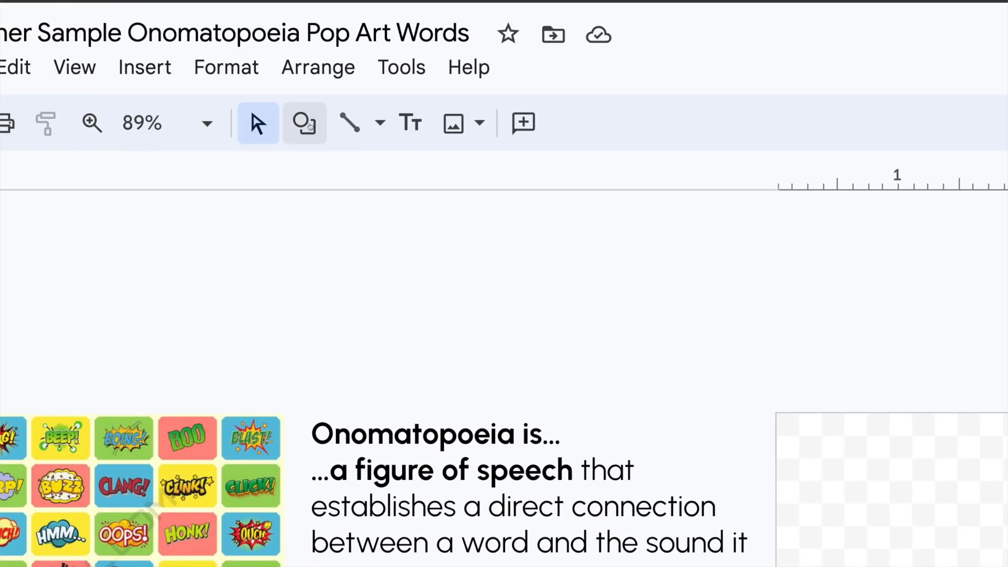
Step: Draw a spiky explosion callout about 7 in wide and 7.5 in tall over the word and send it behind the letters
click(306, 124)
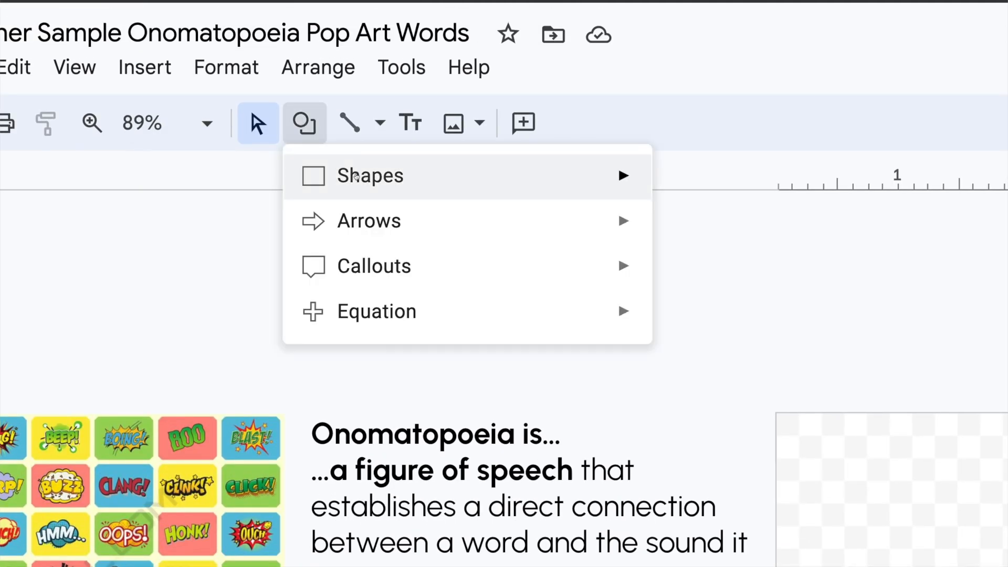
mouse_move(393, 277)
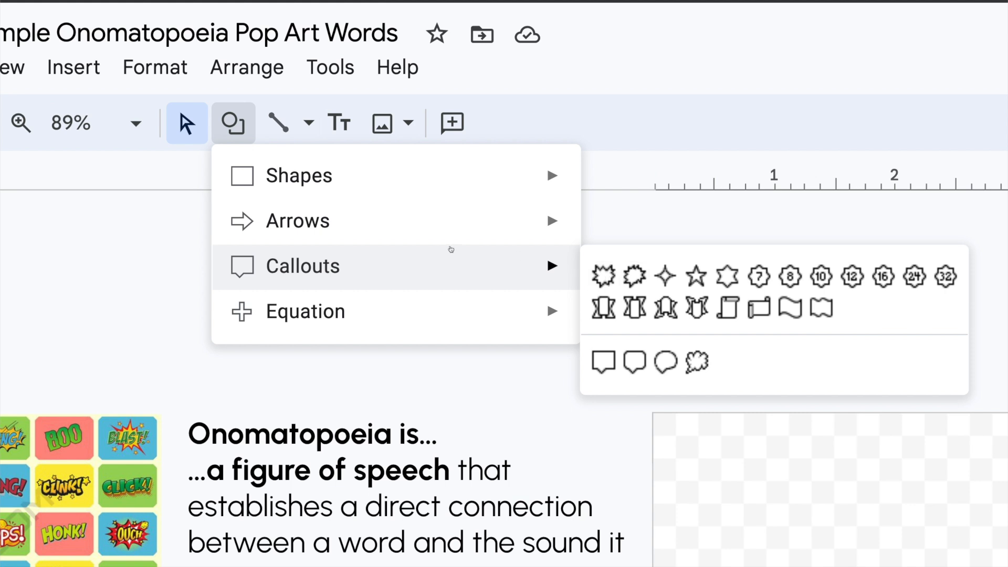
mouse_move(424, 218)
mouse_move(443, 266)
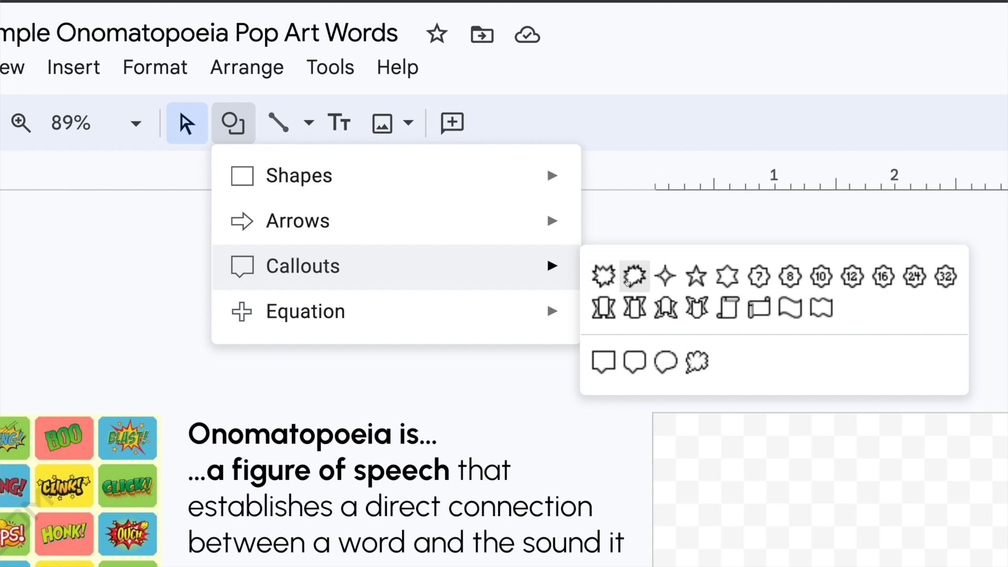
click(634, 276)
scroll(704, 361, down, 5)
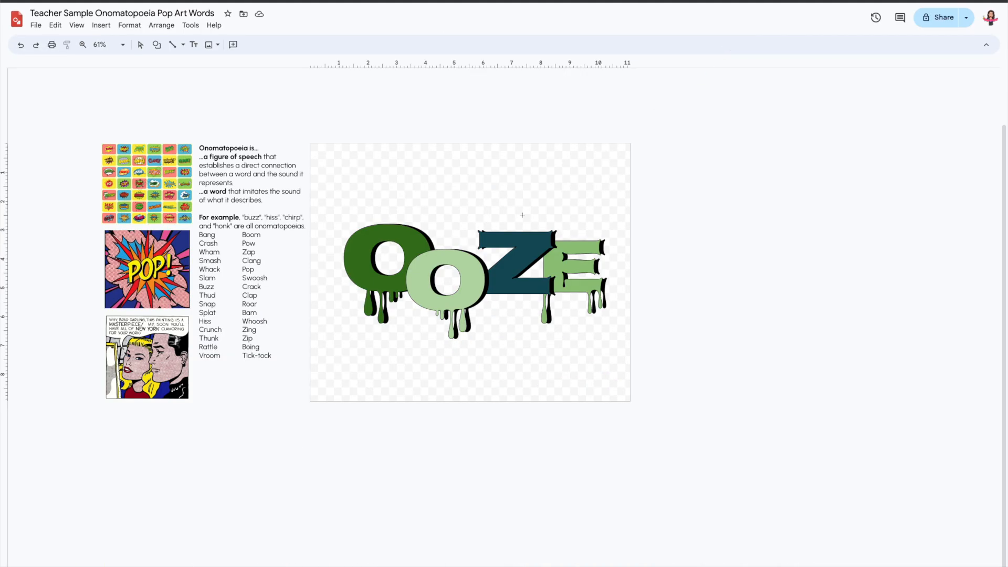
drag(346, 176, 547, 394)
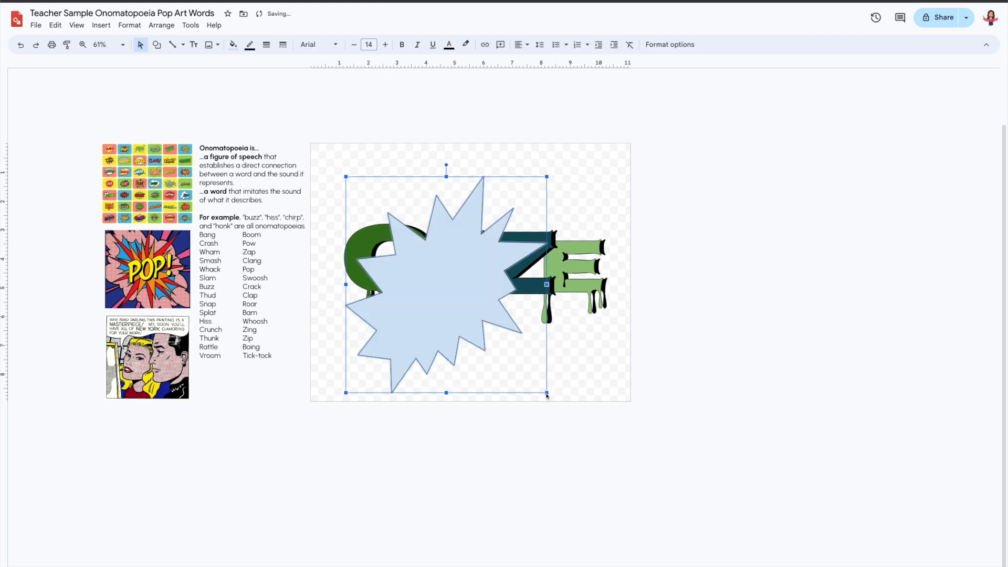
key(ctrl+shift+Down)
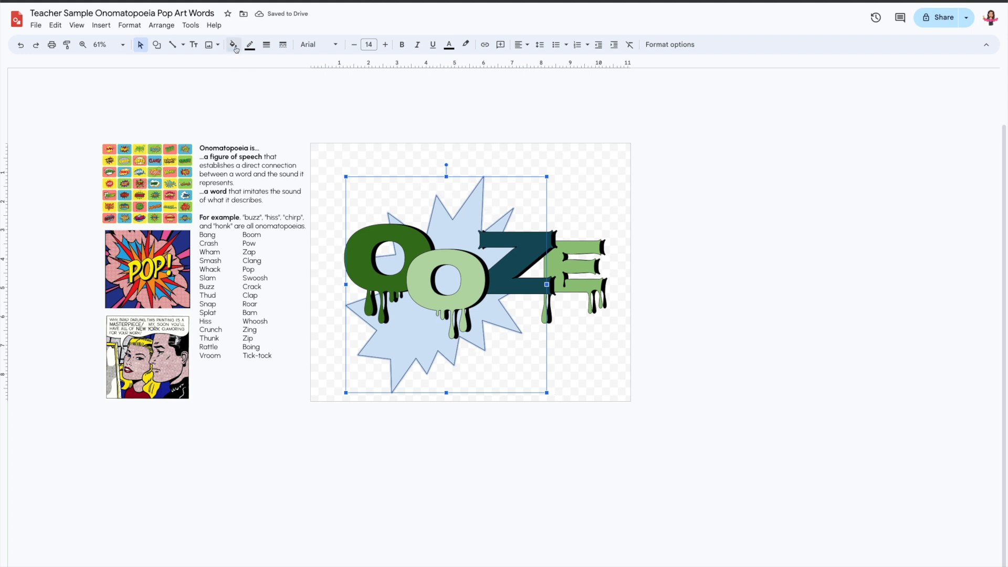
Step: Draw a closed jagged polyline burst about 14 in wide and 13 in tall around OOZE and send it behind the word and callout
click(182, 45)
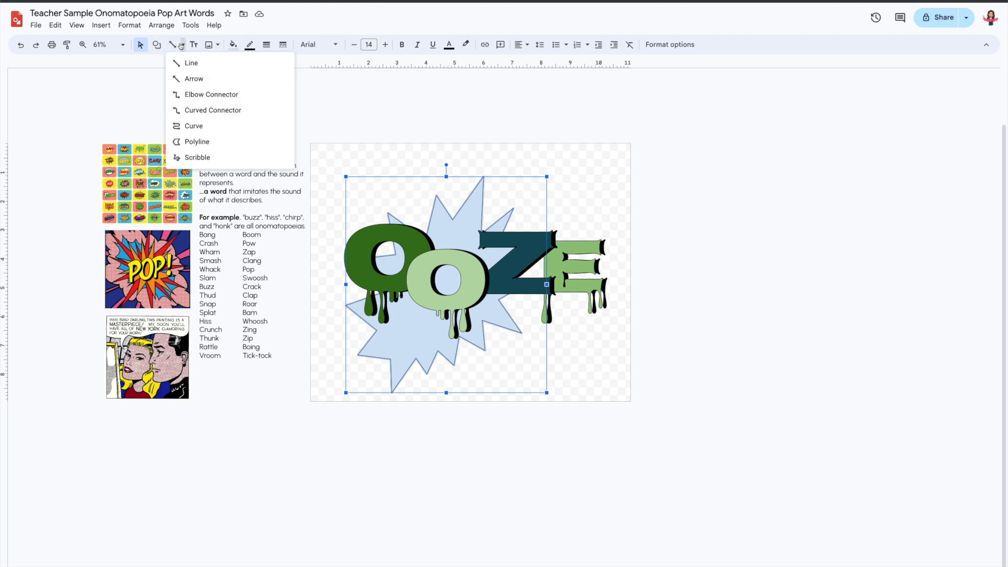
click(194, 142)
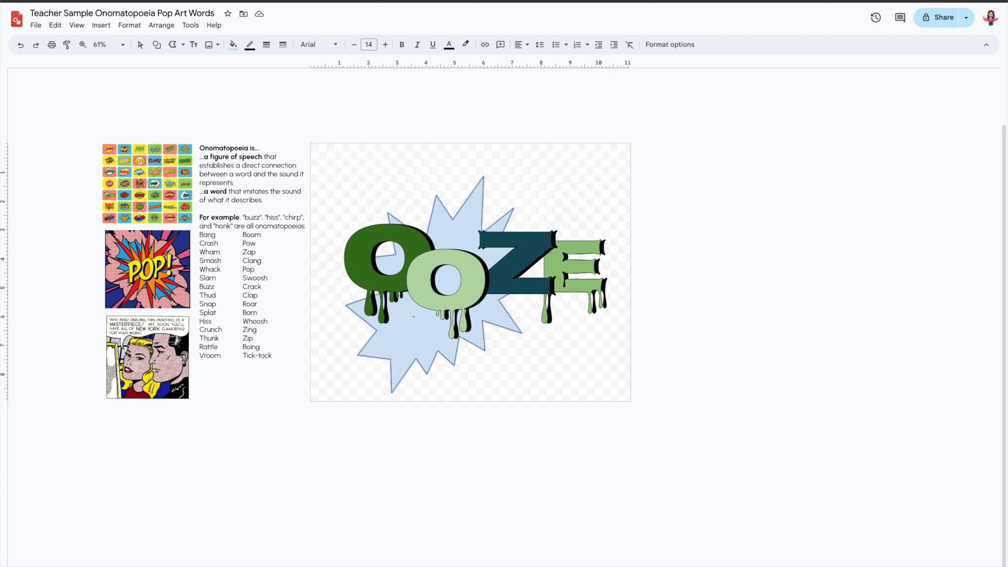
click(361, 293)
click(314, 219)
click(389, 248)
click(361, 161)
click(421, 224)
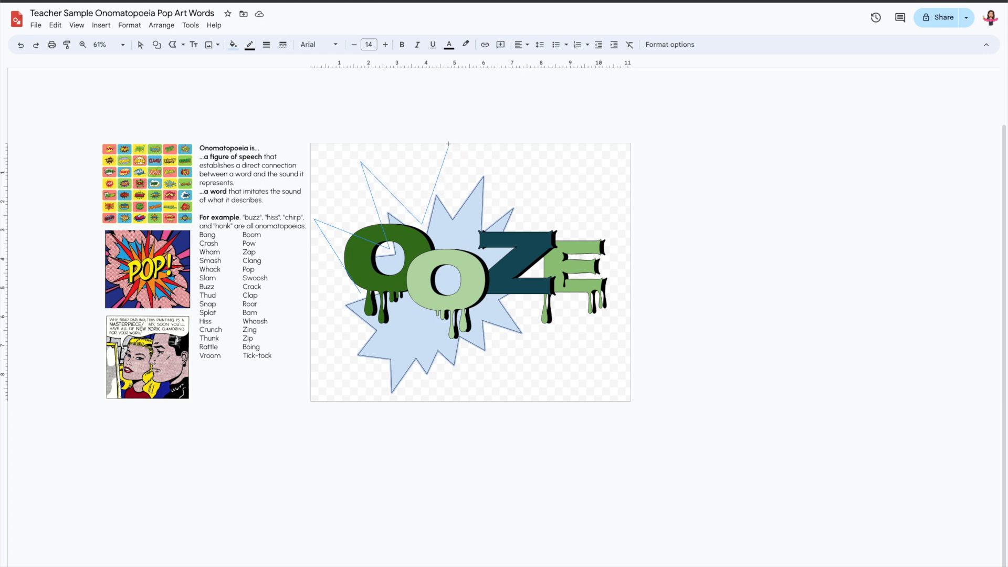
click(456, 199)
click(489, 218)
click(680, 102)
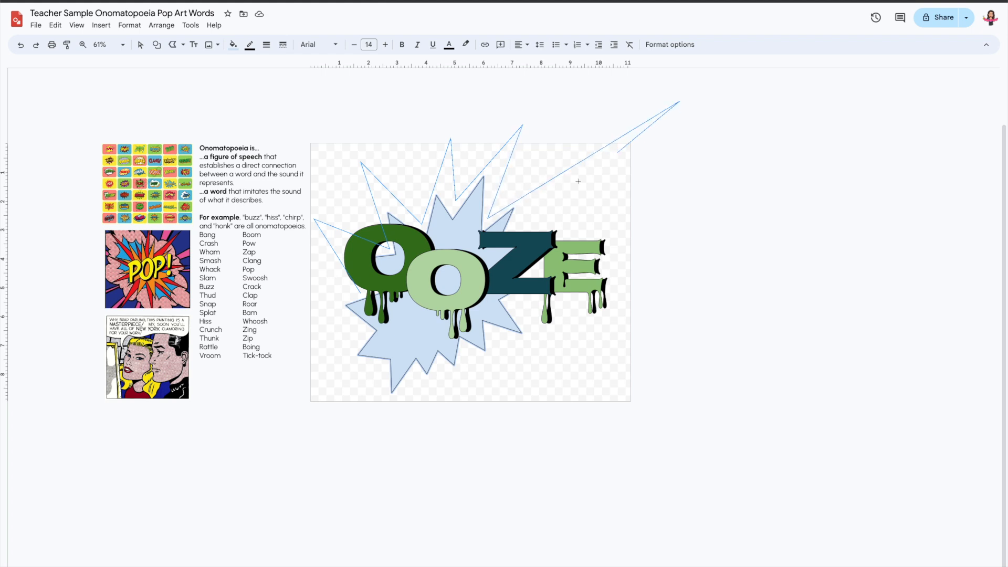
click(528, 225)
click(689, 197)
click(610, 264)
click(666, 339)
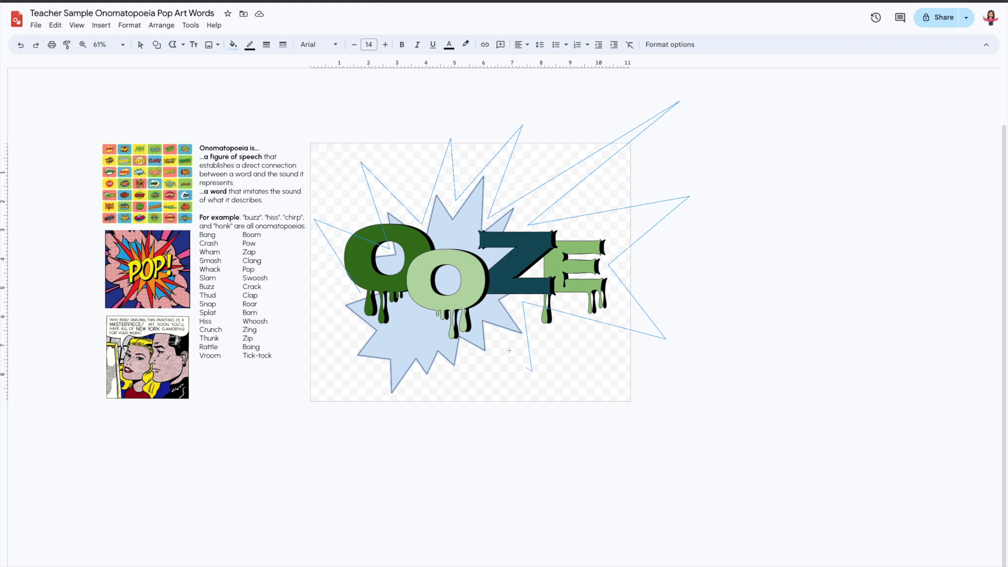
click(494, 338)
click(506, 484)
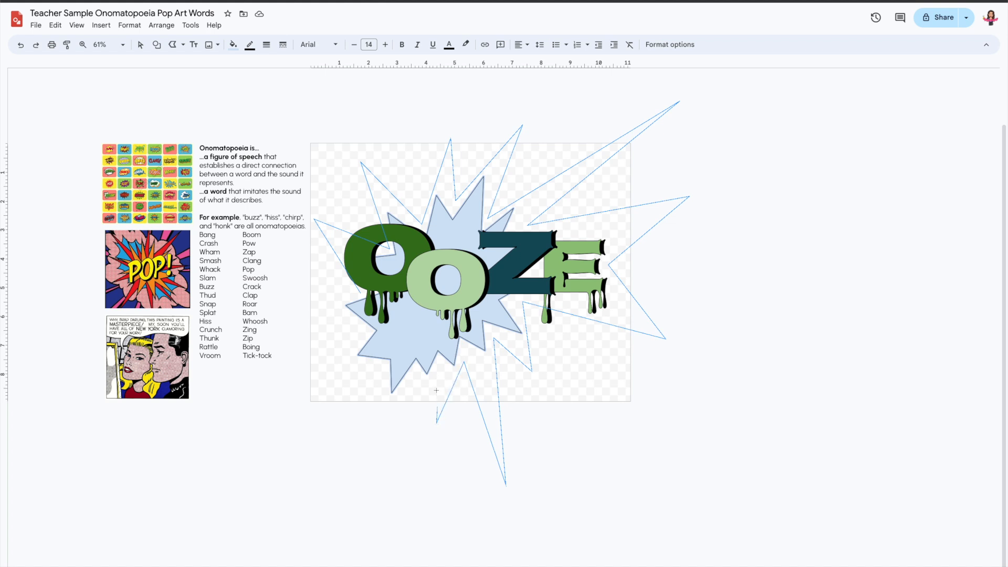
click(438, 363)
click(296, 361)
click(287, 290)
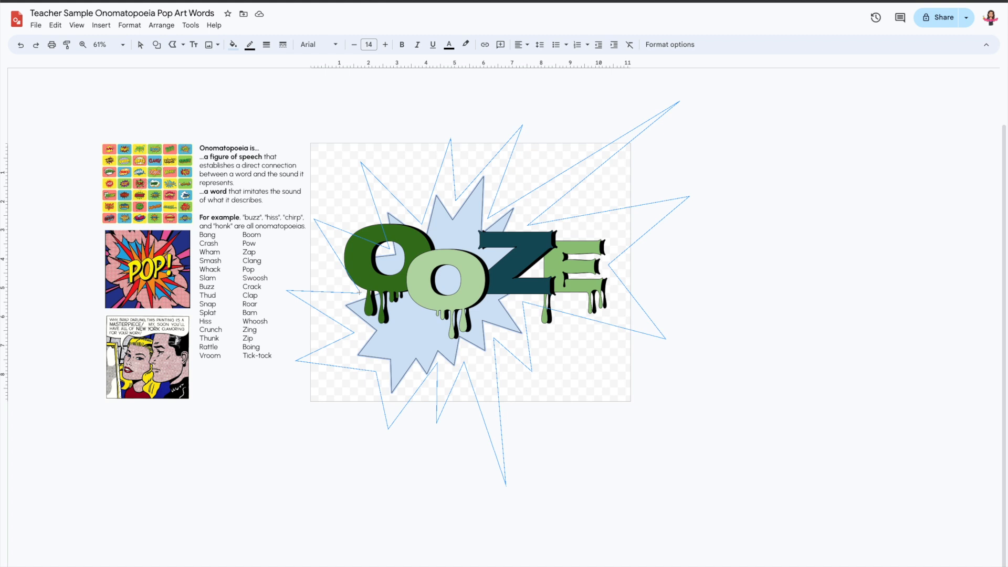
click(360, 293)
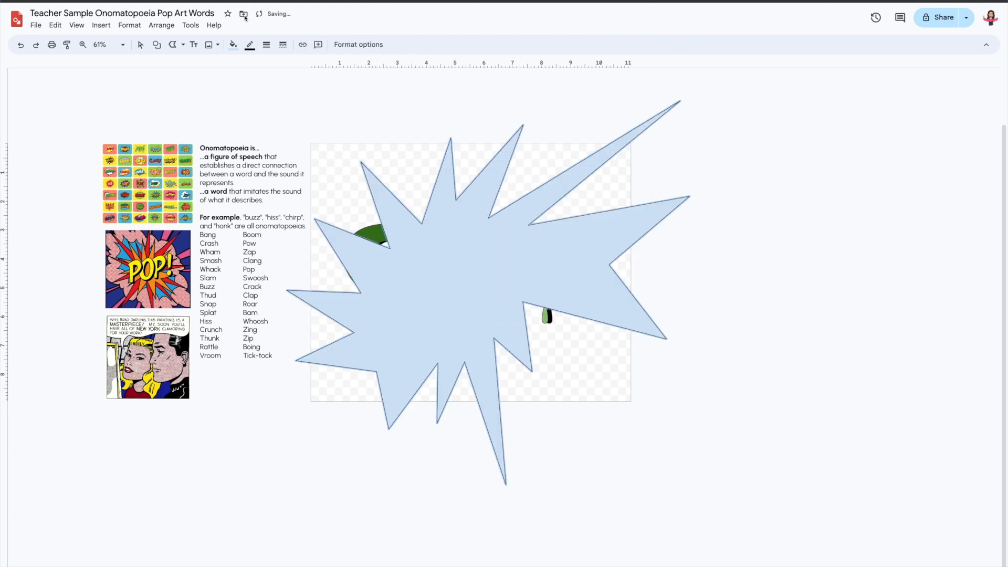
key(ctrl+Down)
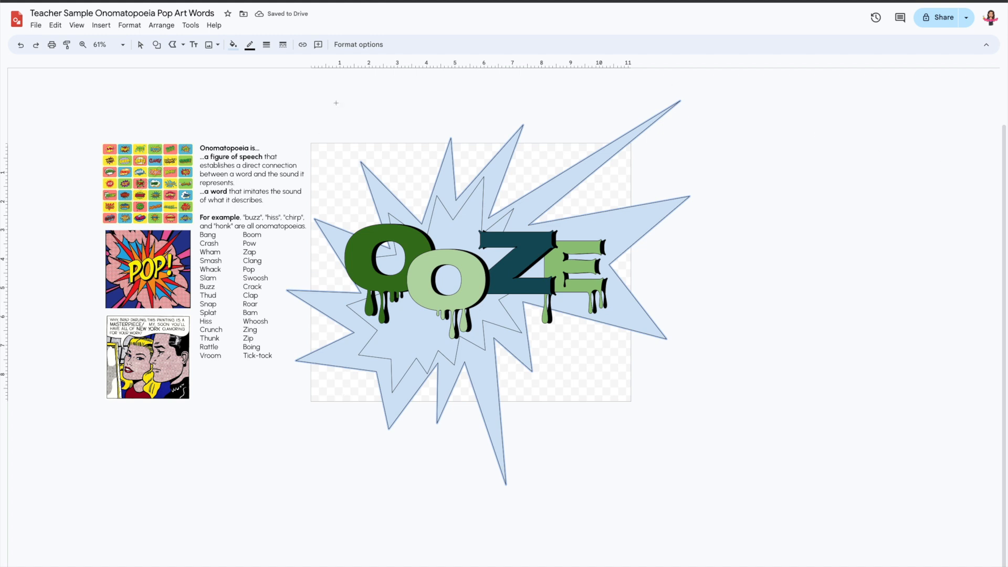
Step: Draw a closed wavy curve blob about 12 in wide and 11 in tall around the word and send it behind everything
click(183, 45)
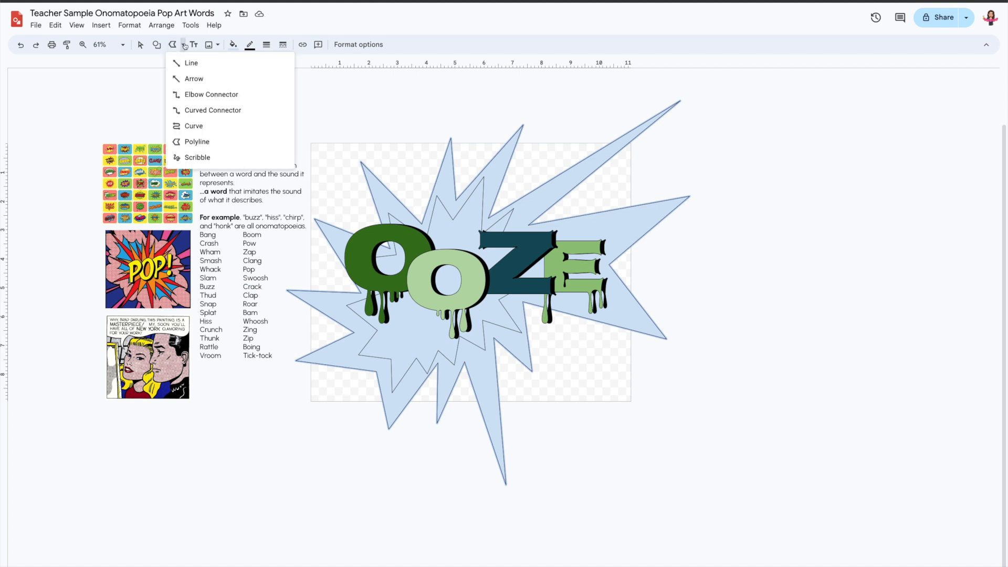
click(194, 126)
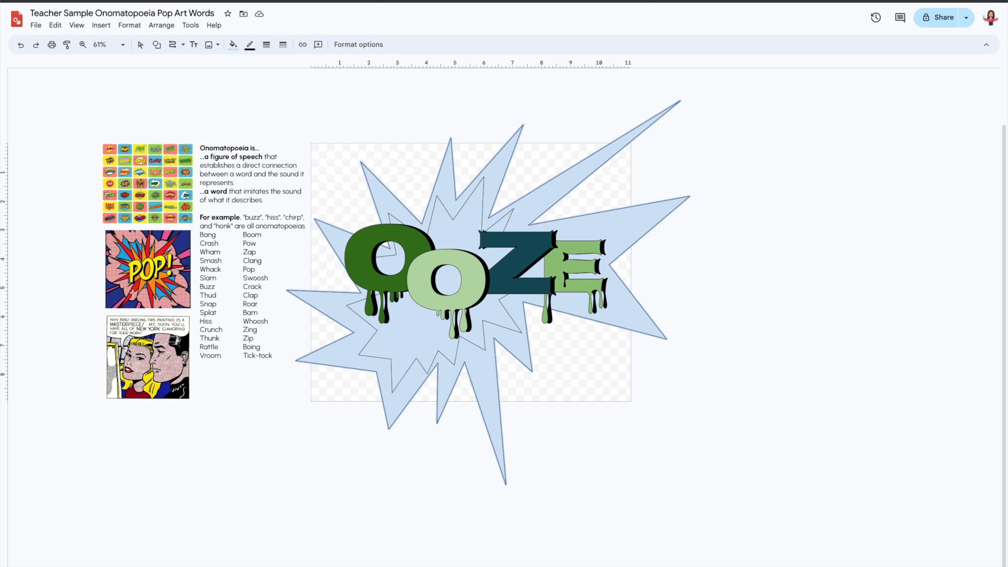
click(310, 210)
click(314, 199)
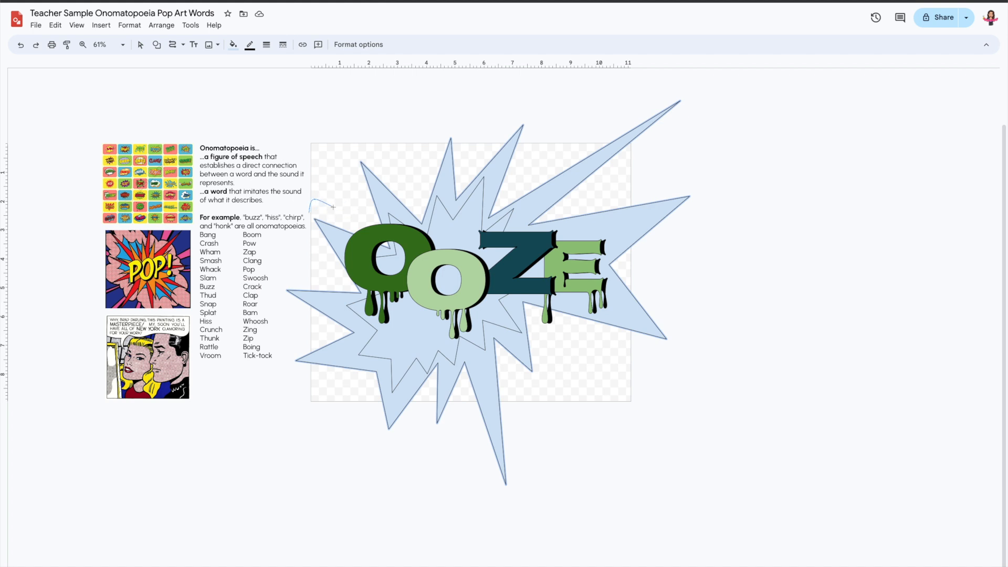
click(355, 229)
click(350, 152)
click(386, 137)
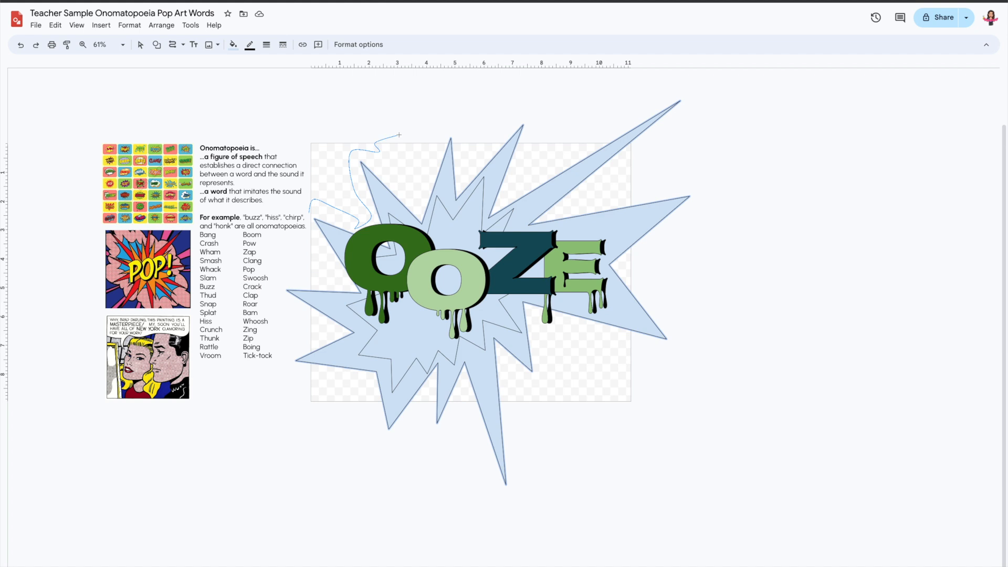
click(420, 161)
click(436, 139)
click(461, 163)
click(512, 100)
click(538, 165)
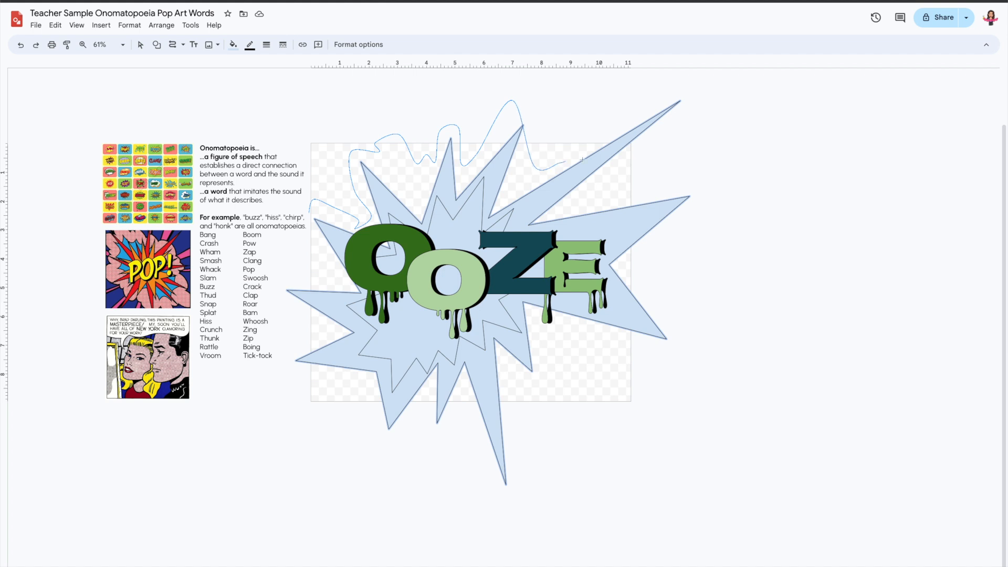
click(603, 177)
click(588, 209)
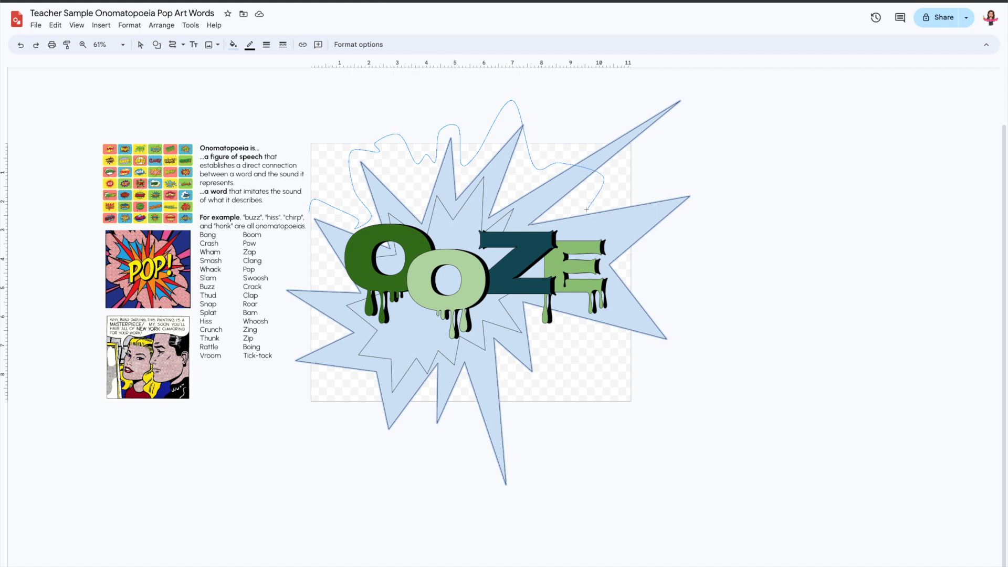
click(628, 264)
click(609, 349)
click(557, 342)
click(541, 408)
click(464, 426)
click(430, 386)
click(348, 414)
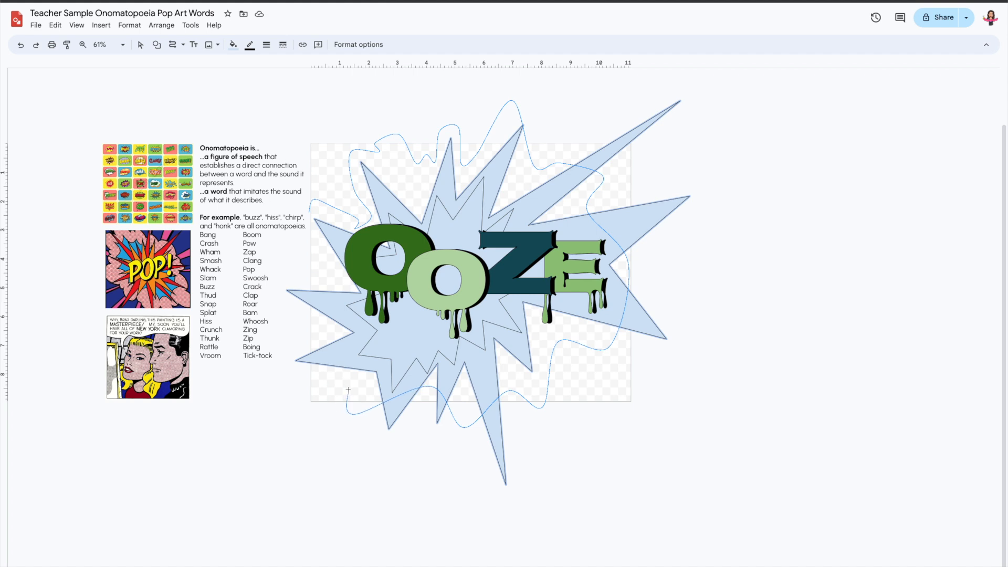
click(301, 379)
click(289, 316)
click(310, 211)
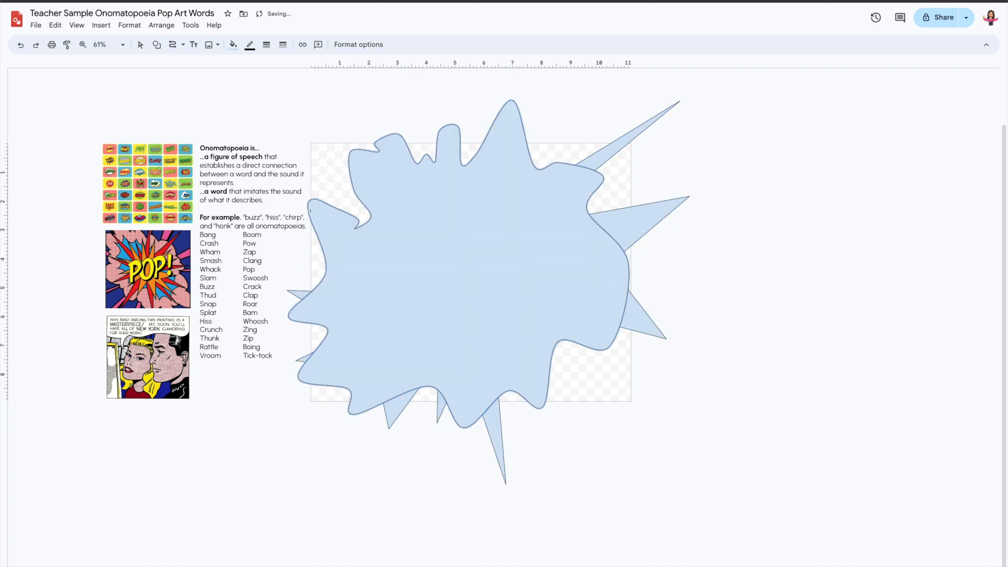
key(ctrl+shift+Down)
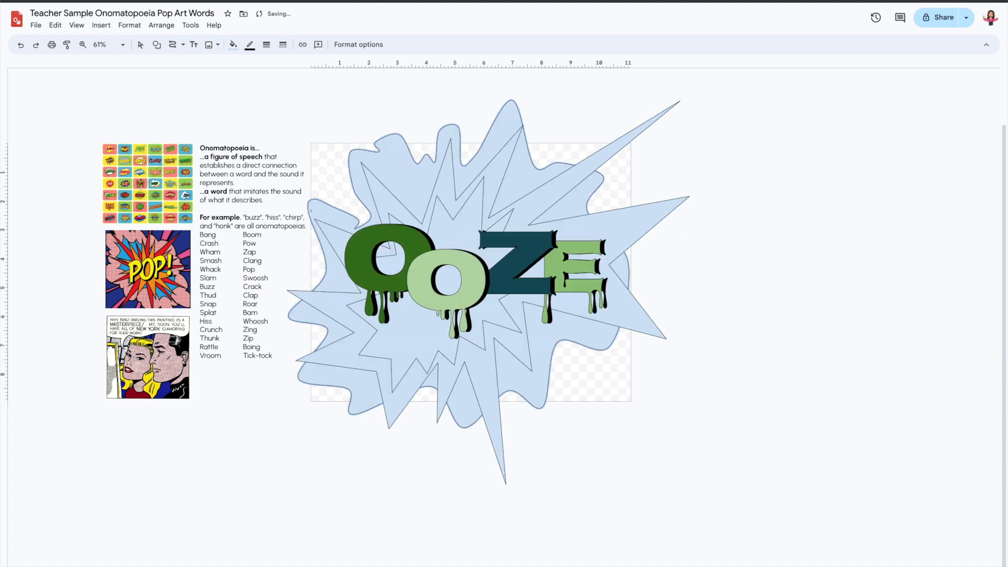
click(718, 132)
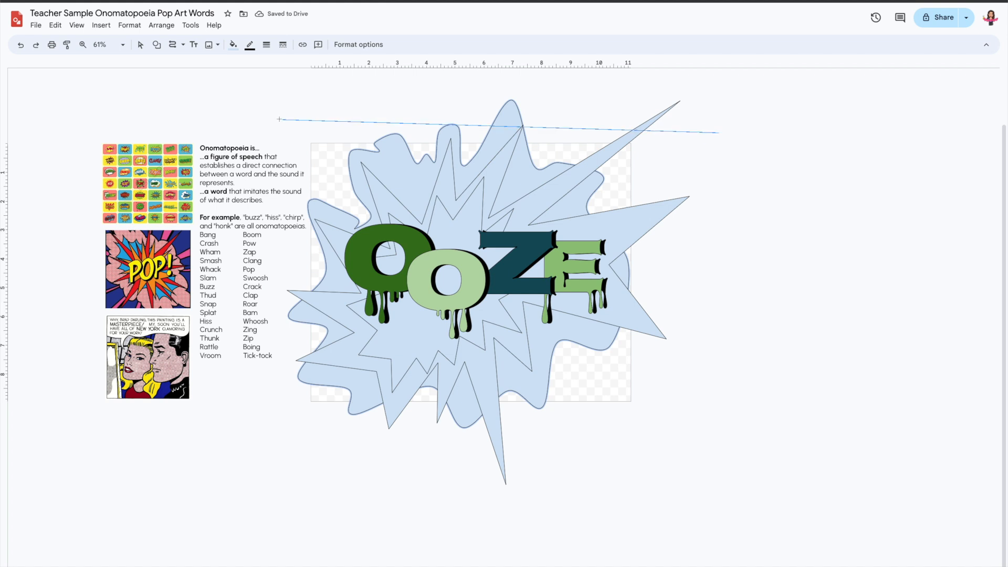
click(751, 115)
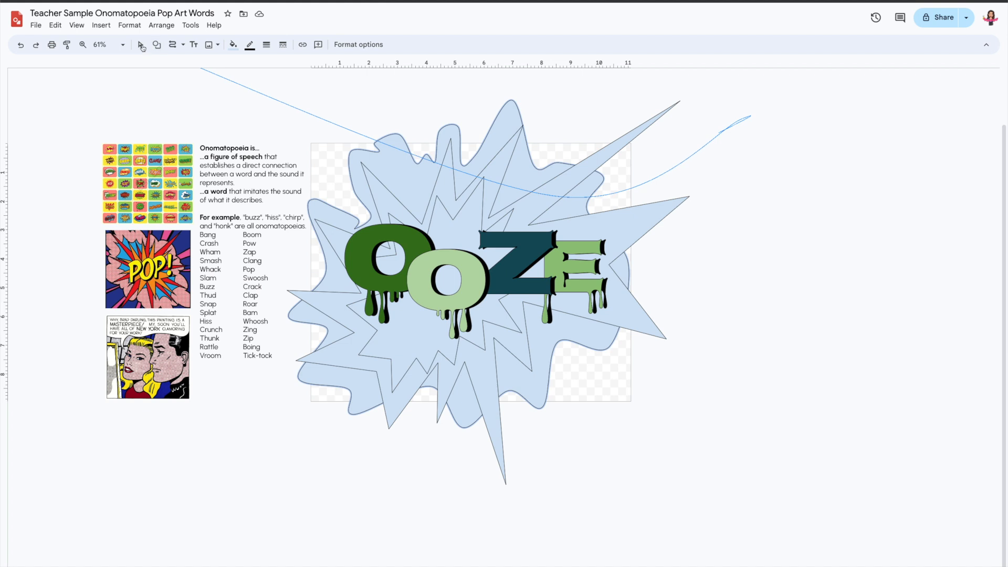
click(141, 46)
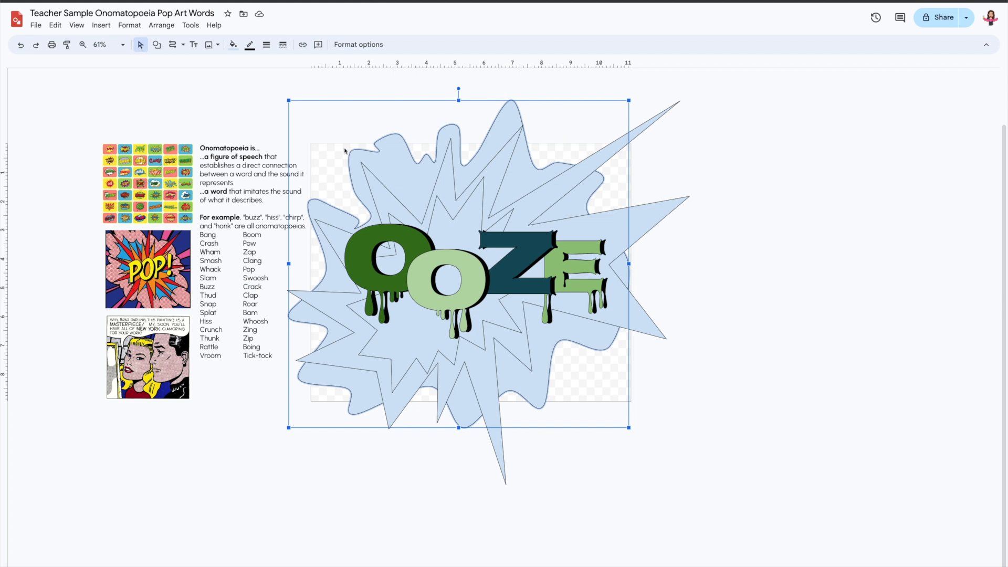
Step: Fill the small explosion callout directly behind the letters with light yellow 2
click(802, 201)
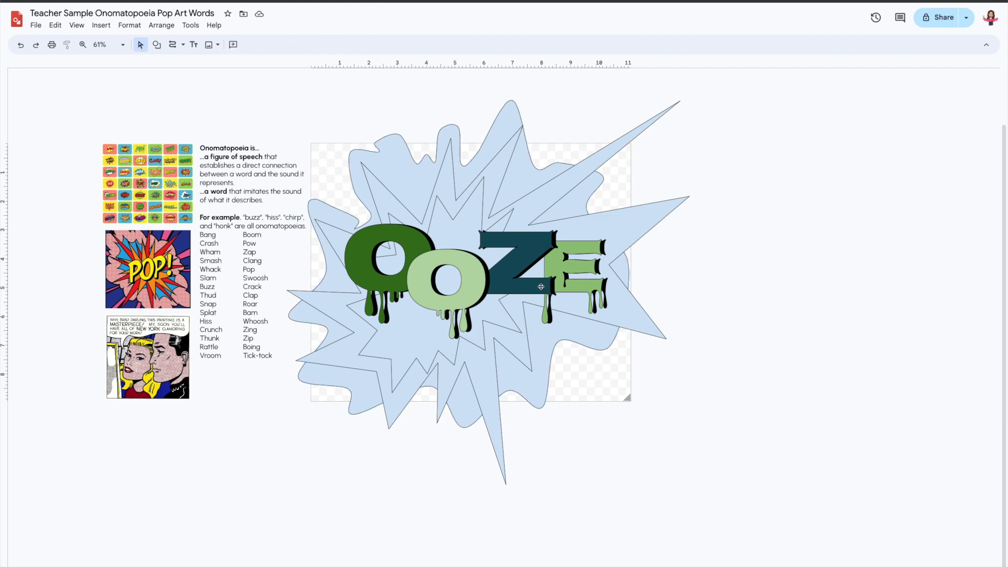
click(458, 225)
click(233, 45)
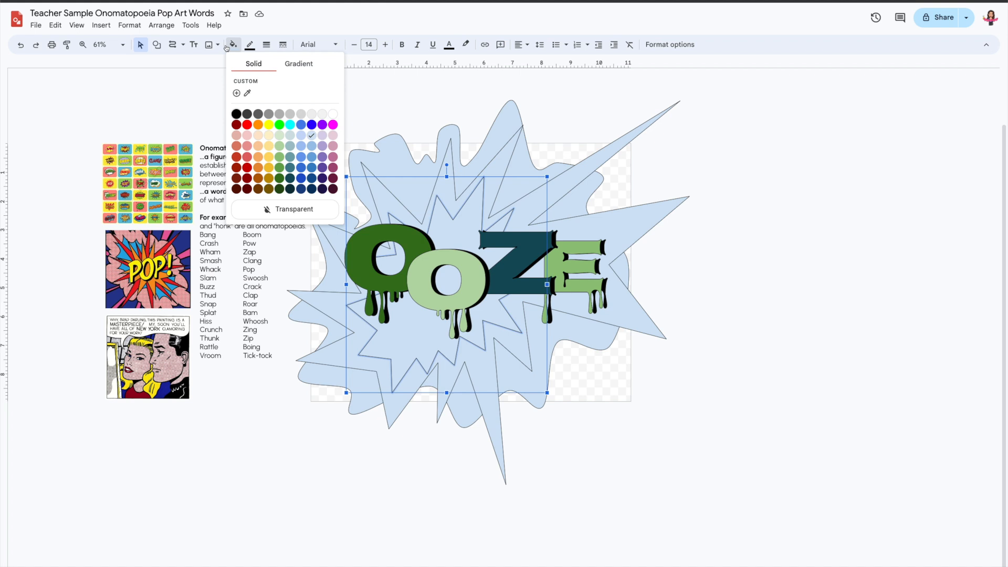
click(270, 147)
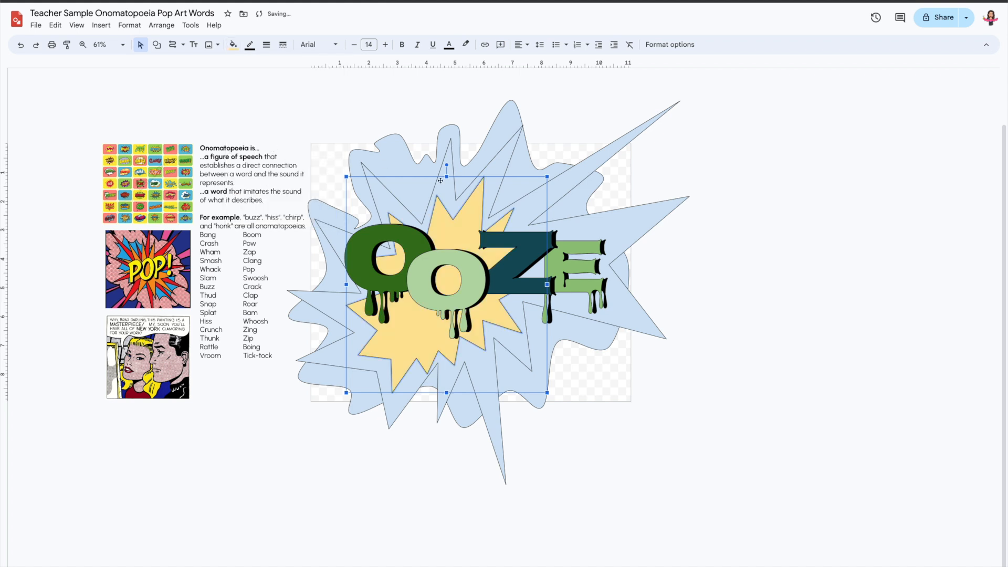
Step: Fill the large jagged burst behind the explosion callout with light orange 3
click(448, 198)
click(233, 45)
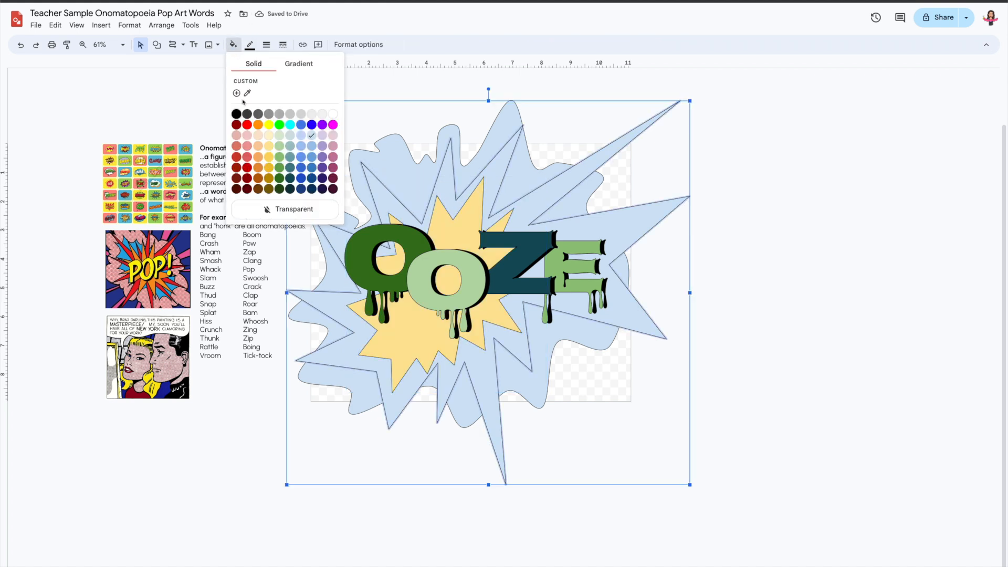
click(278, 131)
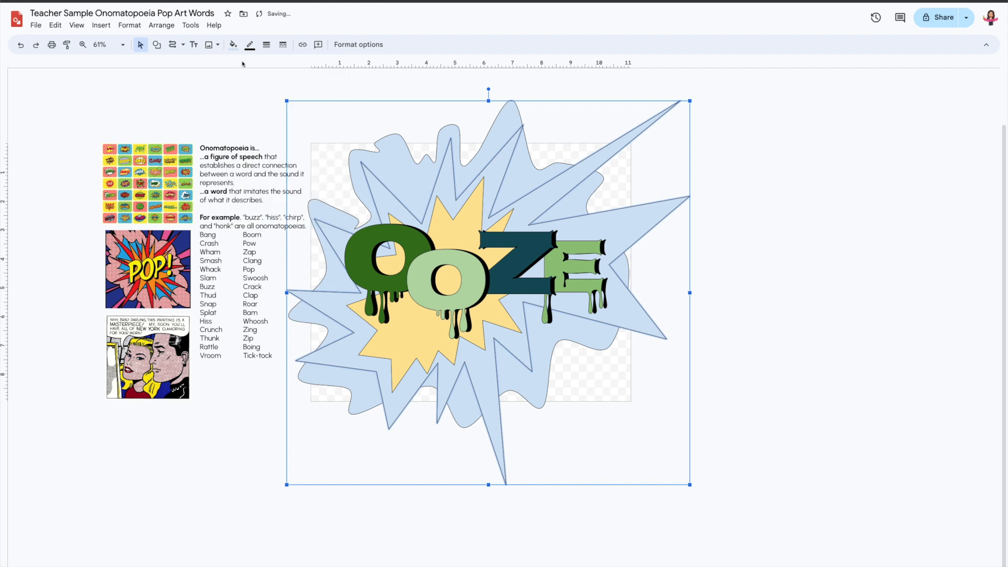
click(234, 44)
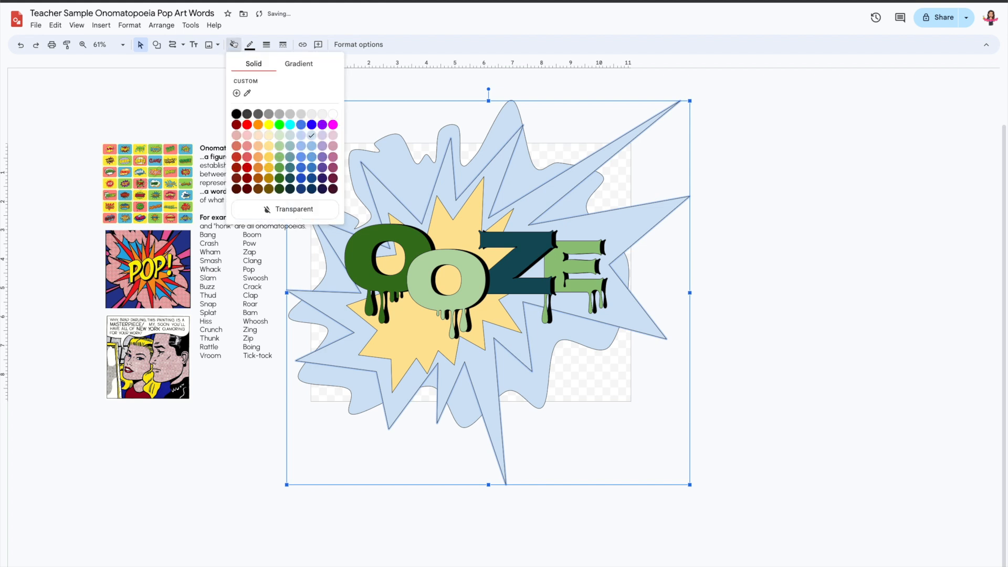
click(260, 138)
Step: Fill the wavy blob at the back of the design with dark green 1
click(435, 180)
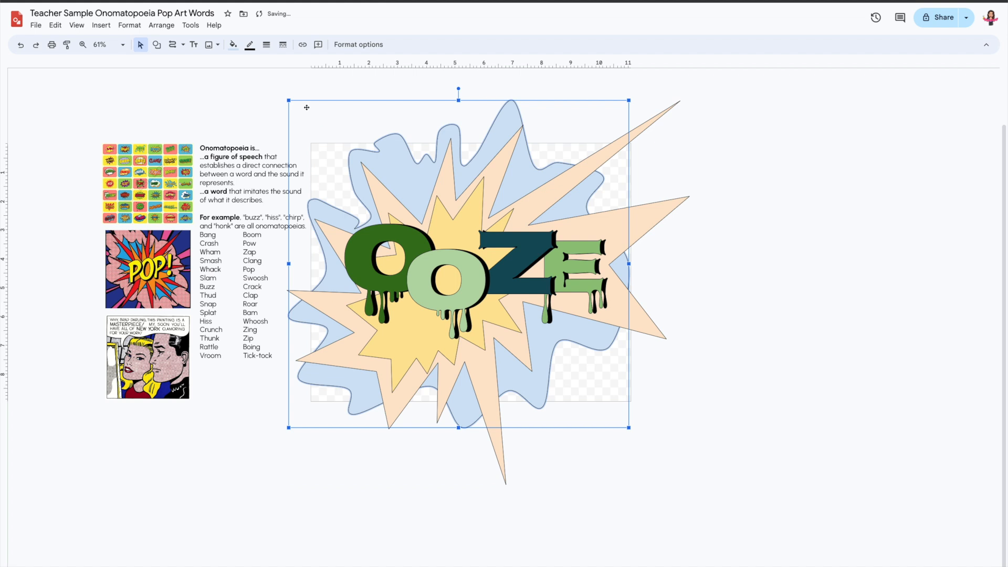
click(335, 161)
click(411, 165)
click(233, 45)
click(280, 167)
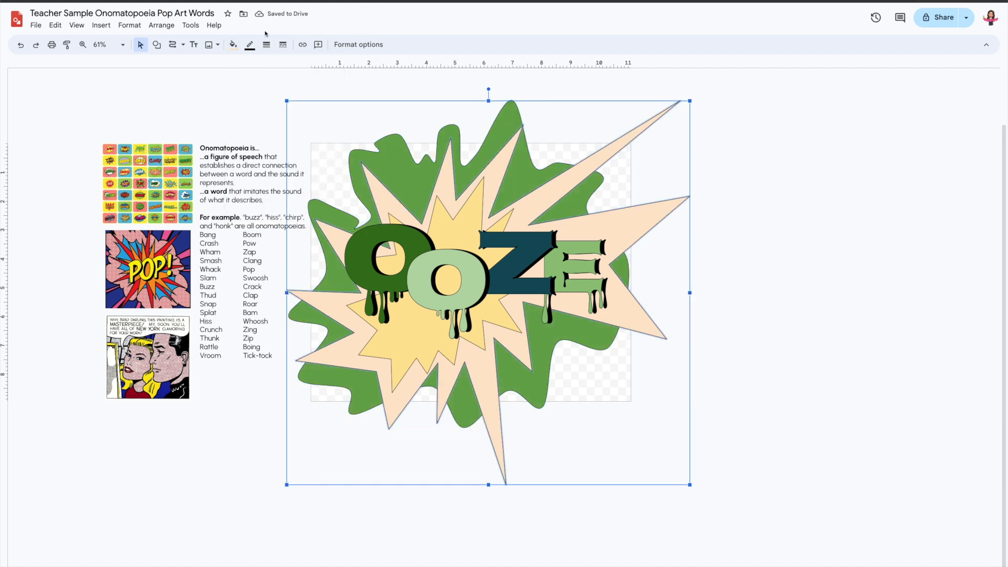
Step: Change the large jagged burst's fill to light yellow 3 and deselect it
click(233, 45)
click(270, 135)
click(269, 129)
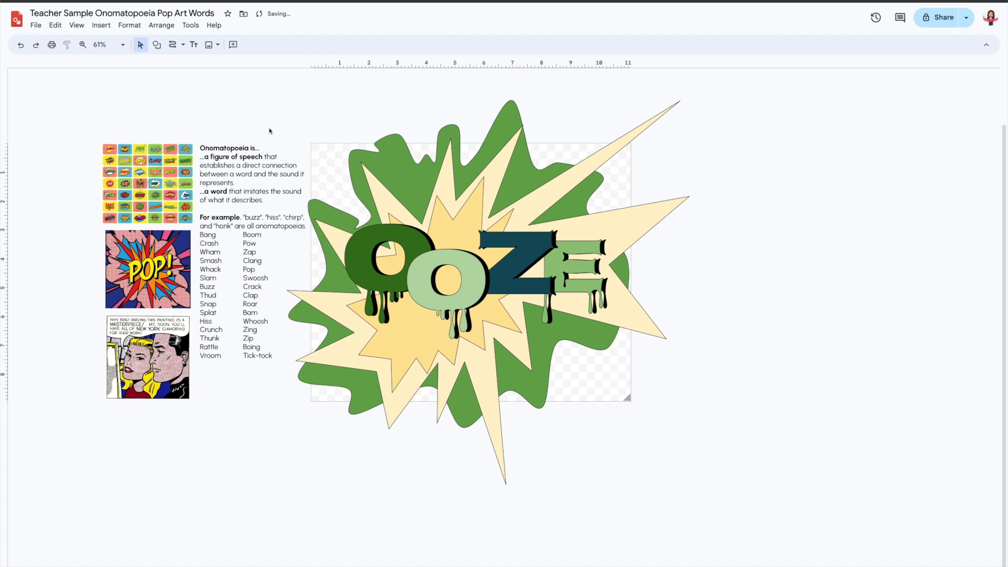
Step: Change the large jagged burst's fill to bright yellow
click(349, 363)
click(233, 45)
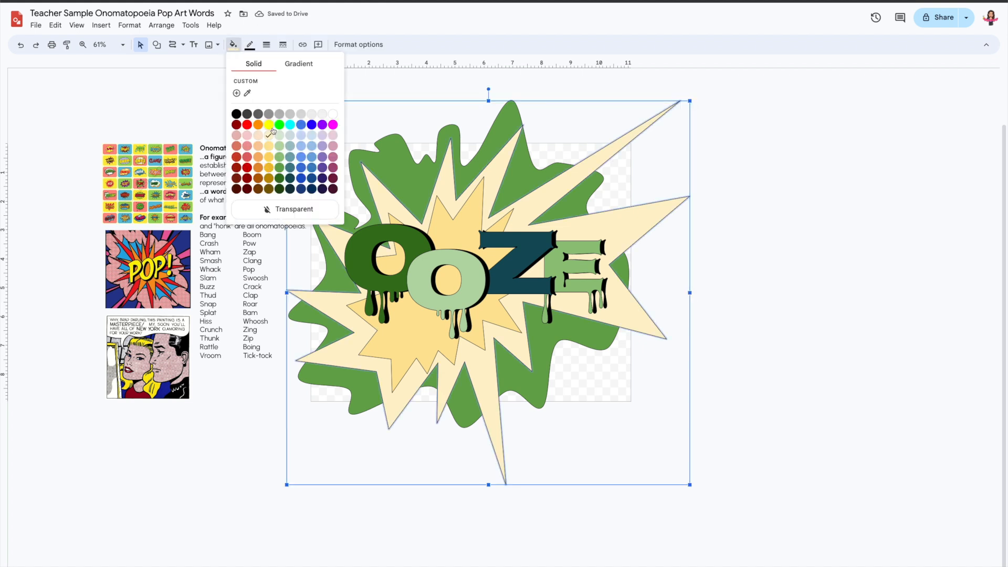
click(267, 125)
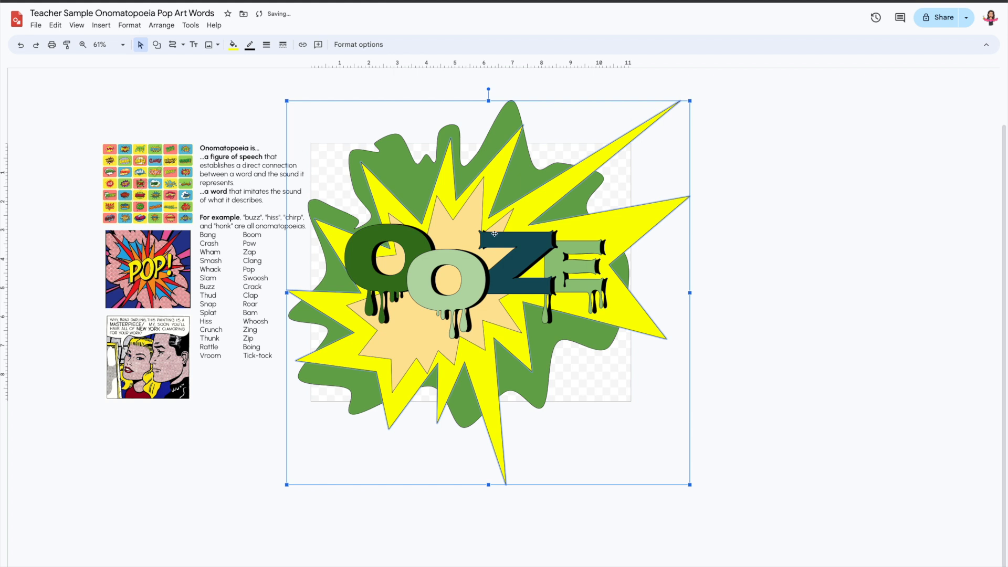
Step: Try light yellow 3 on the small explosion callout and settle on a light yellow 1 fill
click(467, 233)
click(233, 44)
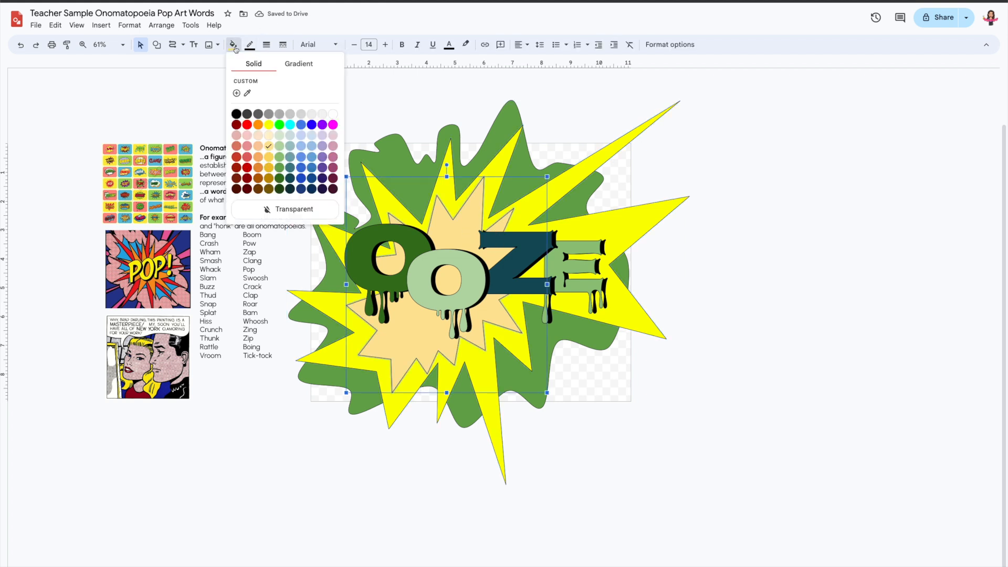
click(271, 135)
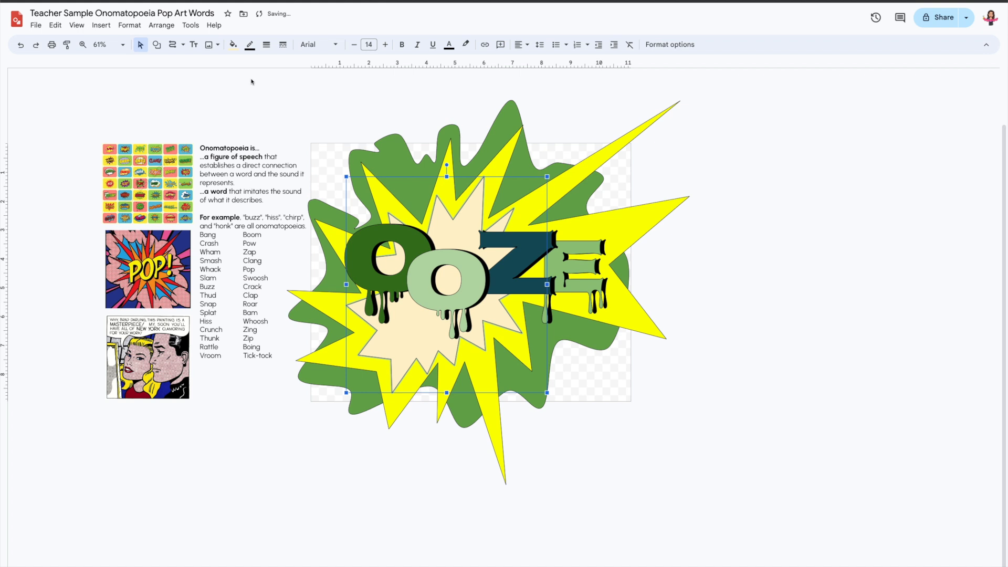
click(233, 45)
click(269, 160)
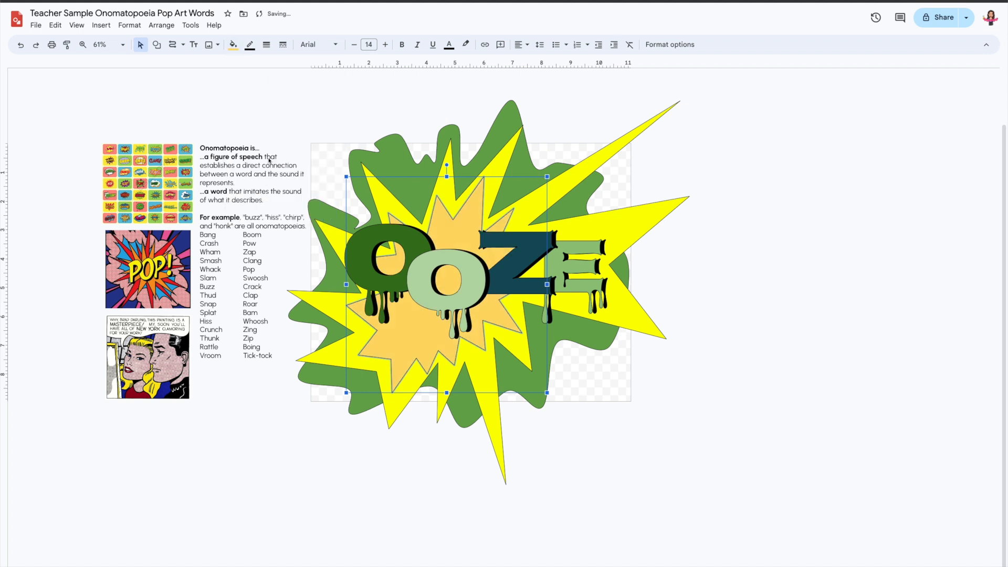
Step: Fill the small explosion callout with a custom bright green
click(233, 44)
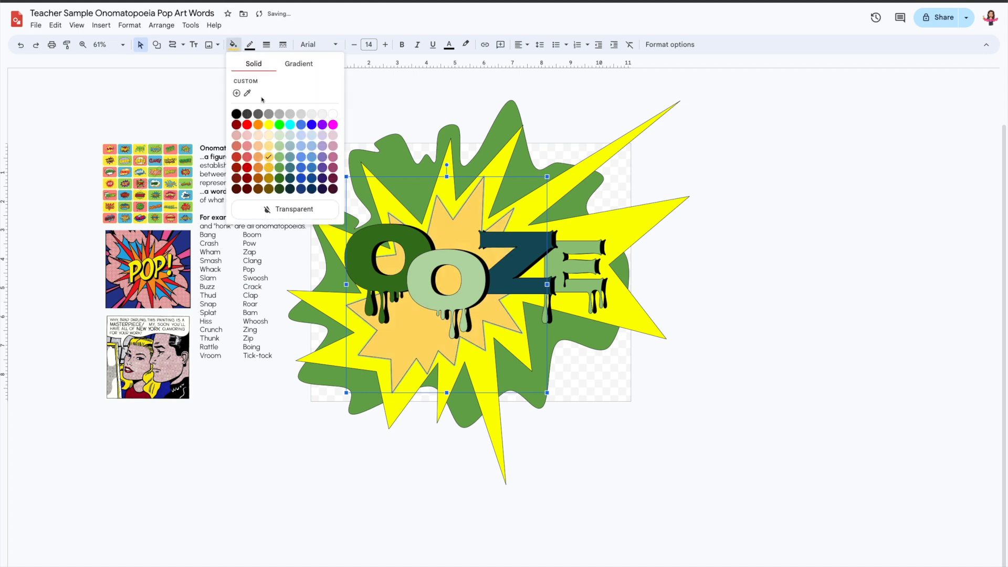
click(236, 93)
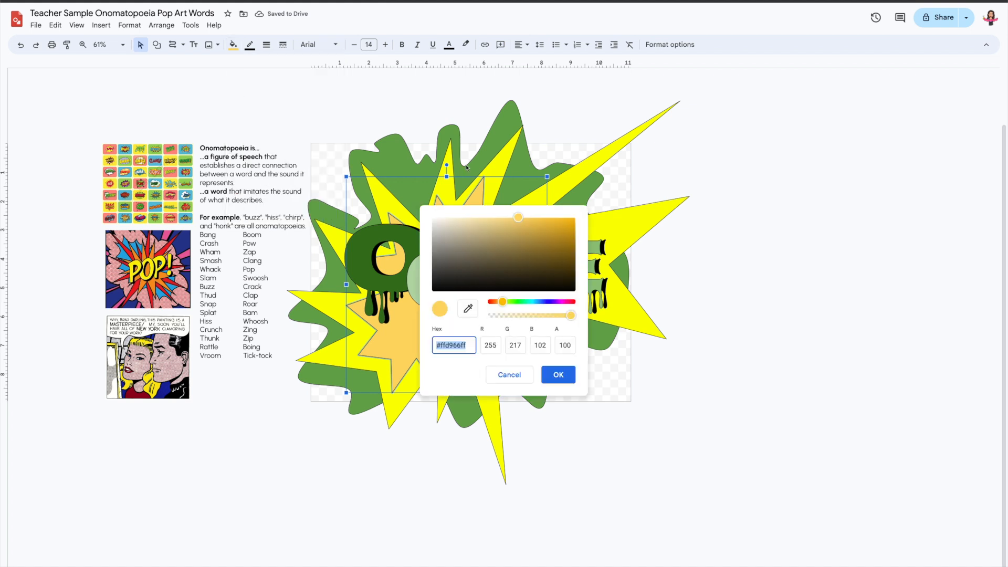
drag(505, 303, 522, 305)
drag(518, 217, 534, 231)
click(566, 374)
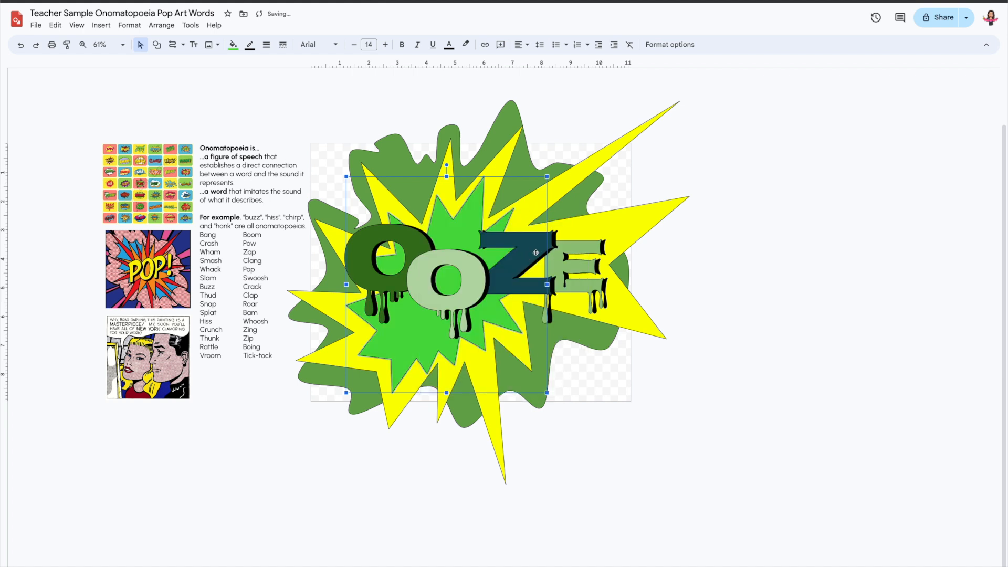
click(599, 122)
click(591, 125)
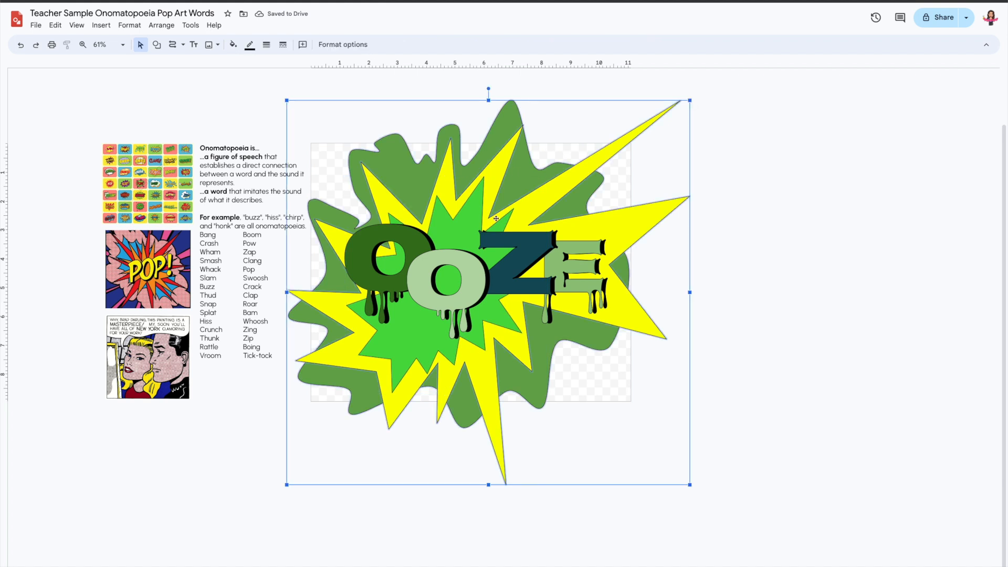
Step: Set the small green explosion's outline weight to 8 px
click(468, 273)
click(464, 222)
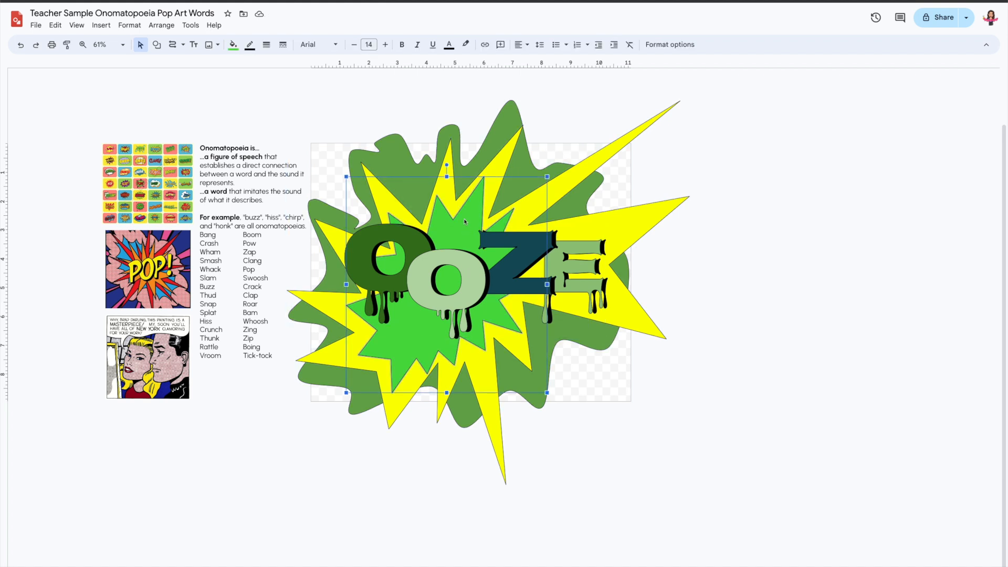
click(266, 44)
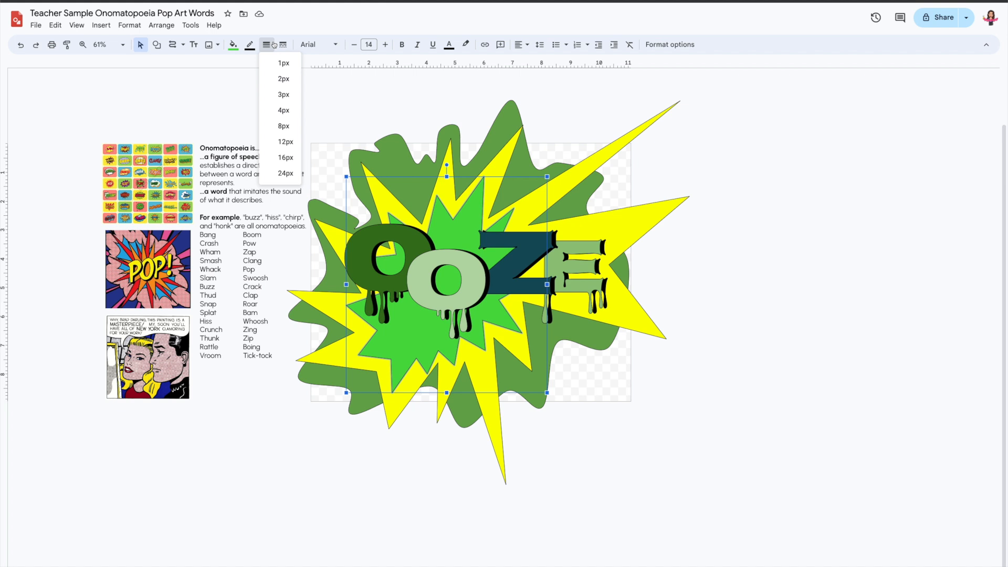
click(283, 126)
Step: Set the large yellow burst's outline weight to 2 px
click(449, 183)
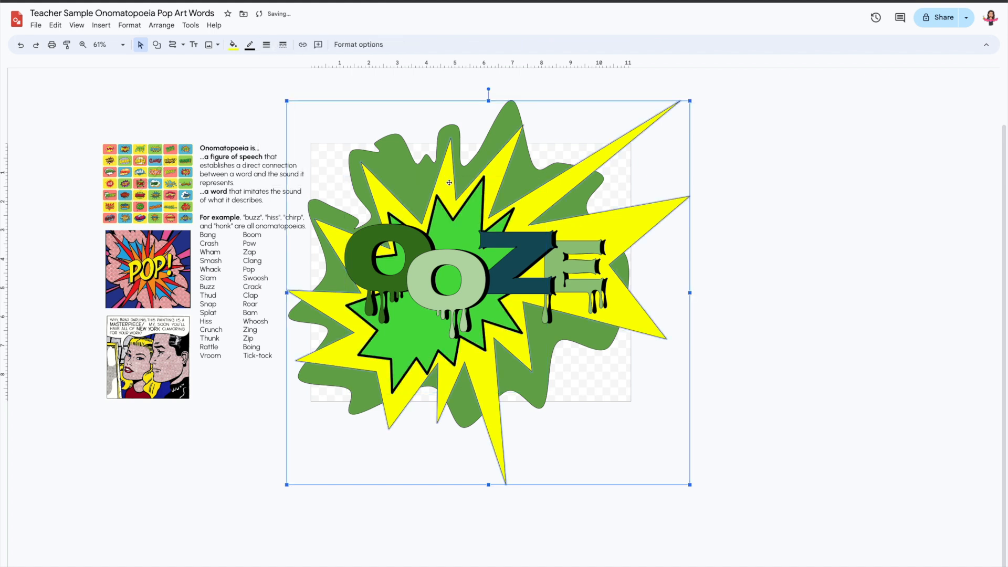
click(267, 45)
click(283, 82)
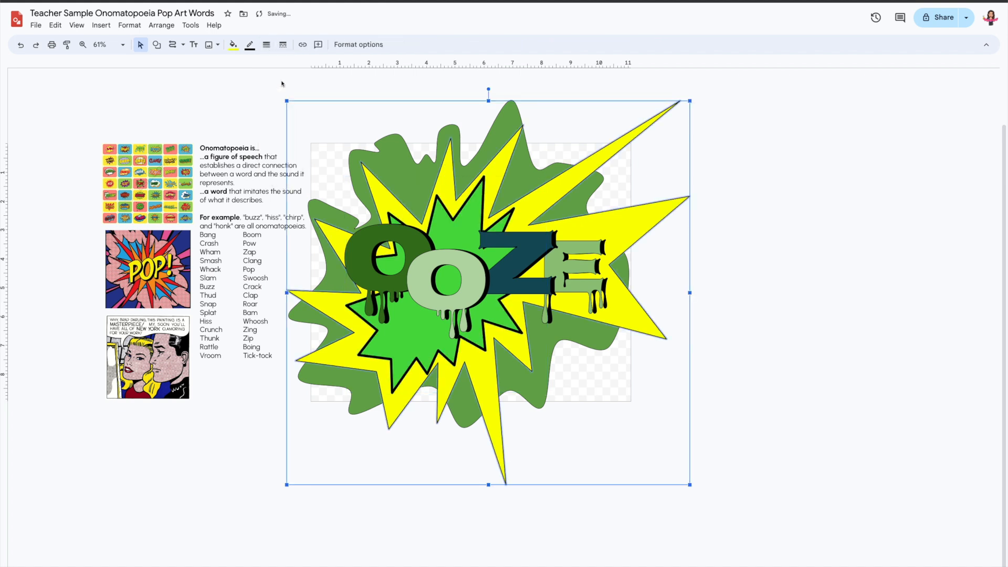
Step: Set the outline weight of the wavy green blob at the back to 4 px and deselect it
click(416, 172)
click(267, 45)
click(290, 113)
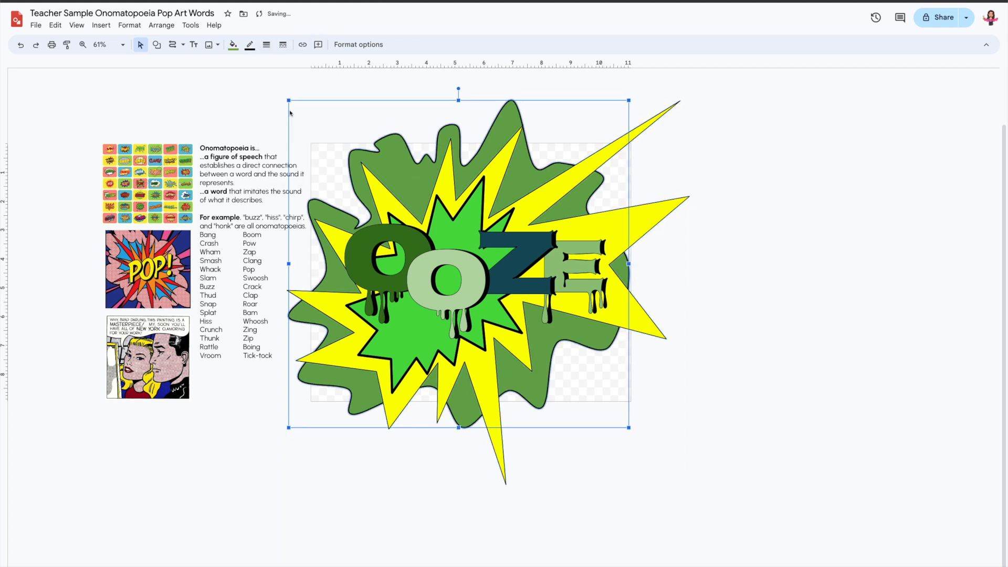
click(324, 182)
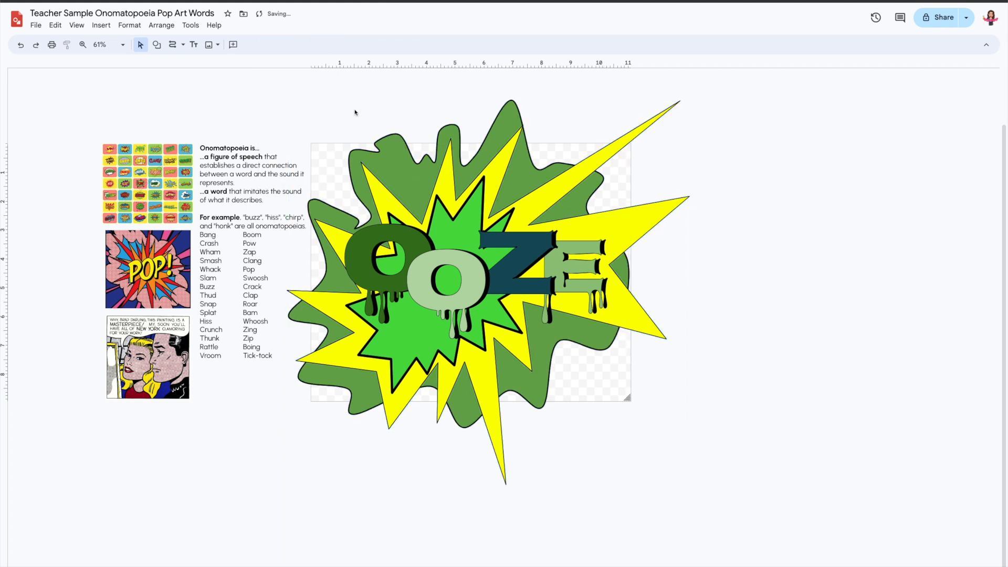
Step: Set the drawing's page background to a solid dark cyan
right_click(339, 159)
mouse_move(371, 254)
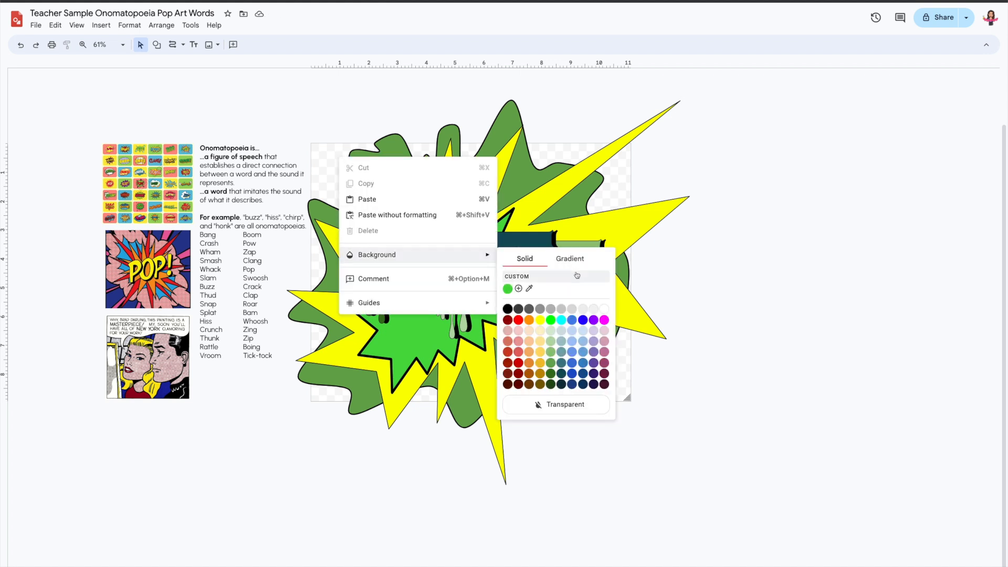
click(561, 373)
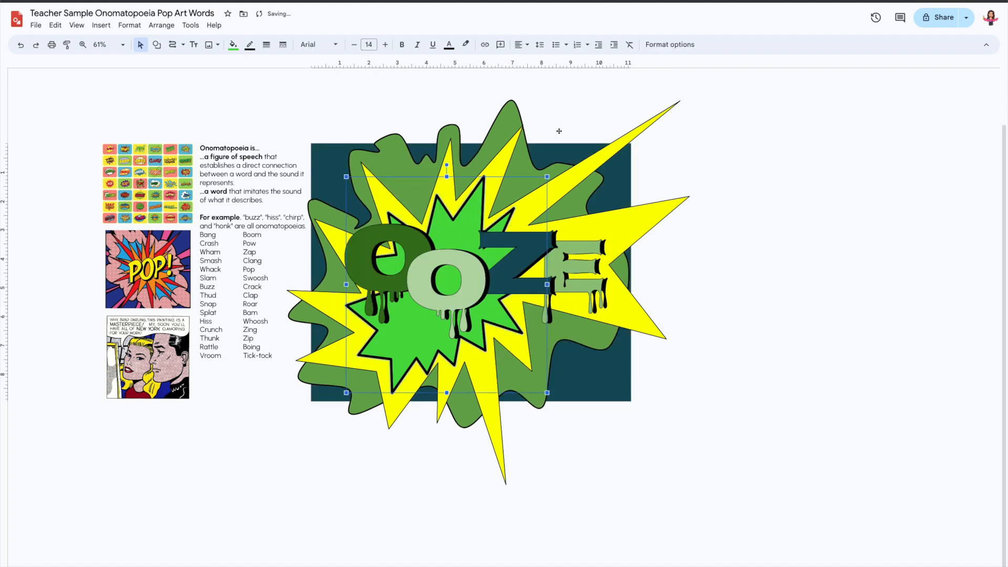
Step: Select all the letters and shapes together and change their outline colour to dark cyan 3
click(378, 347)
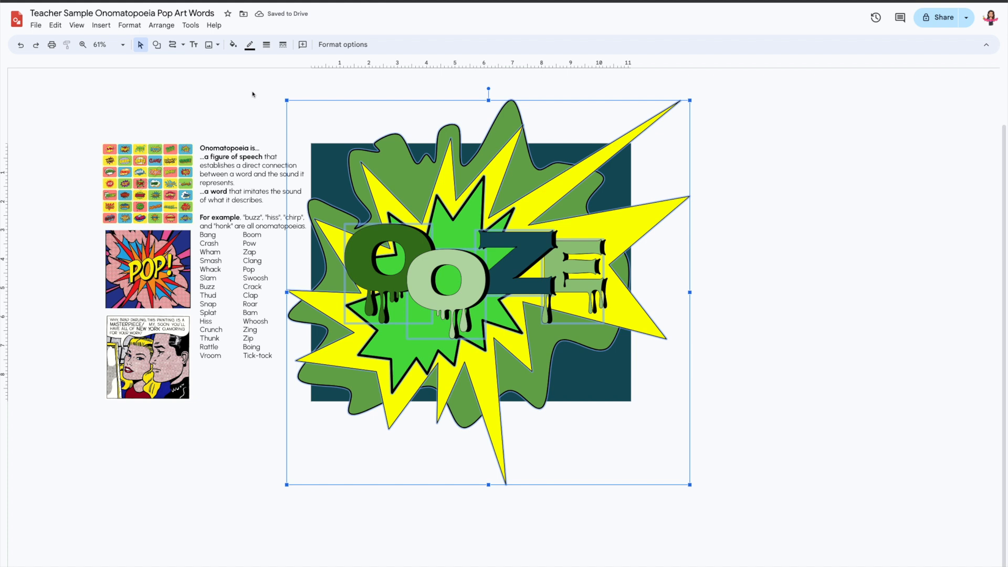
click(250, 45)
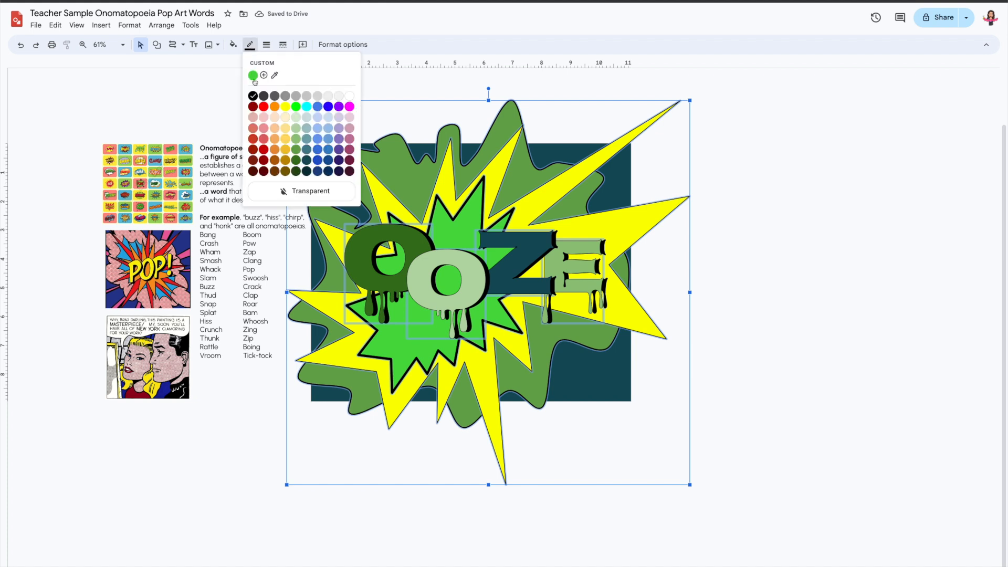
click(311, 172)
click(365, 79)
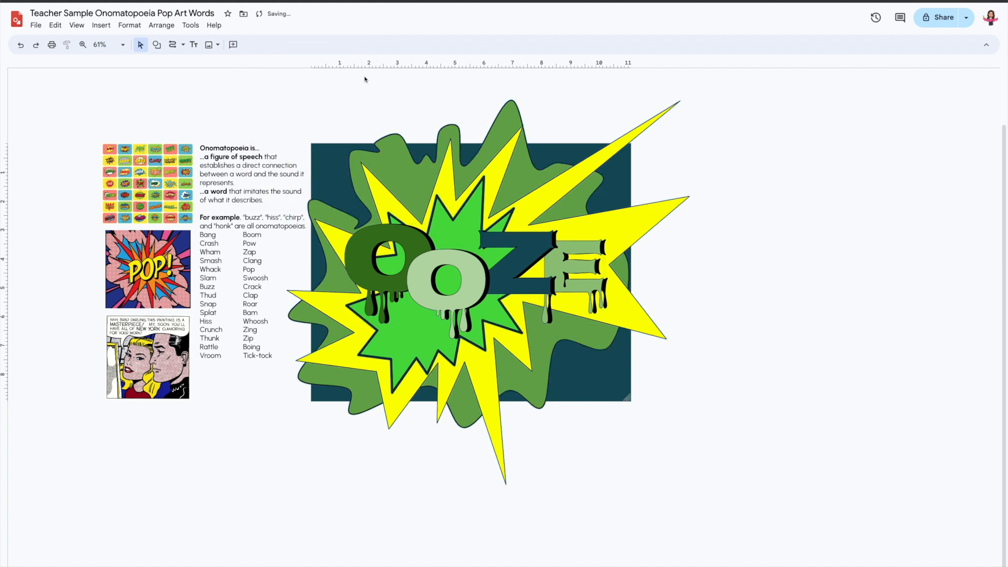
Step: Try a 12 px outline on all four OOZE letters, settle on 4 px, and colour it black
click(563, 282)
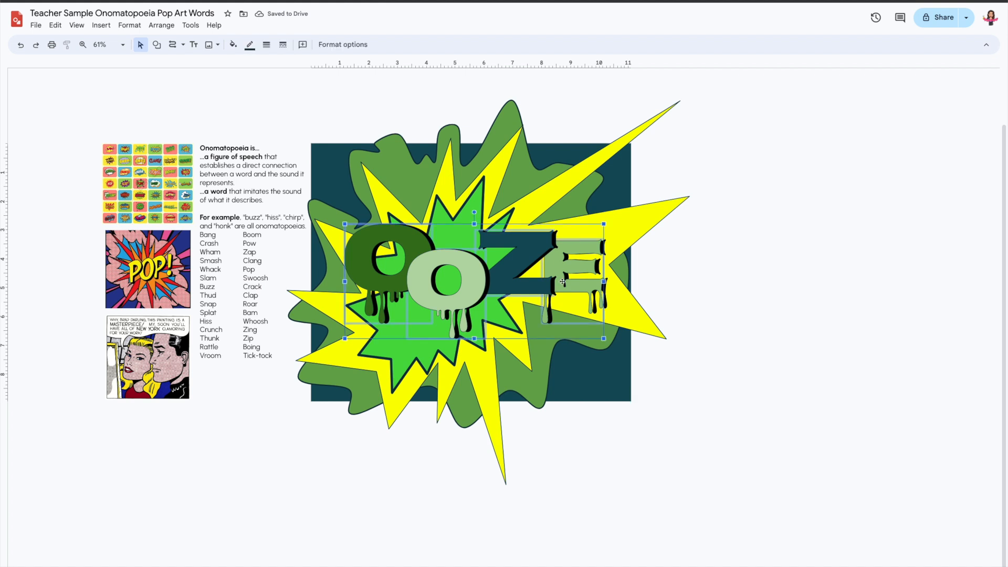
click(466, 294)
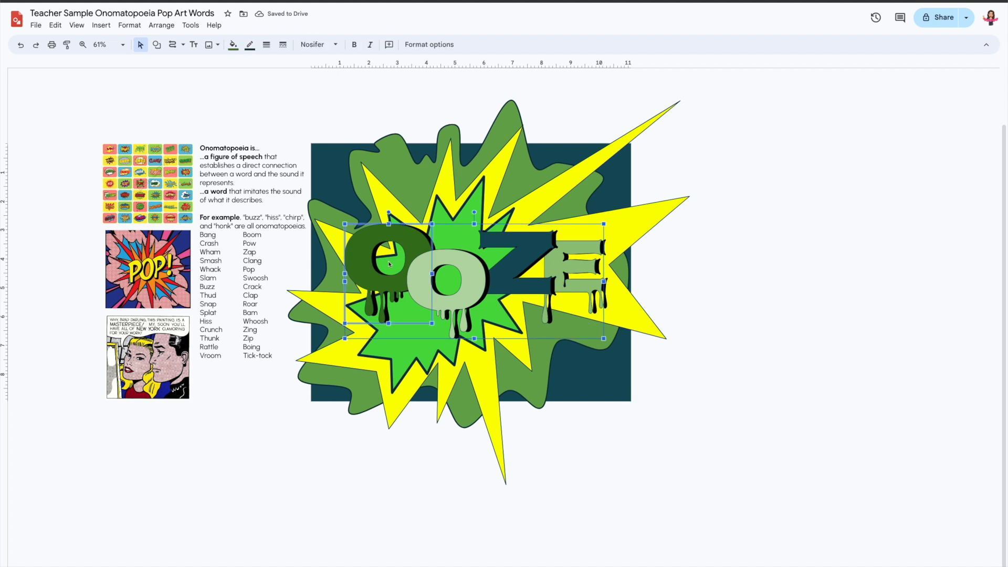
shift+click(466, 295)
shift+click(531, 267)
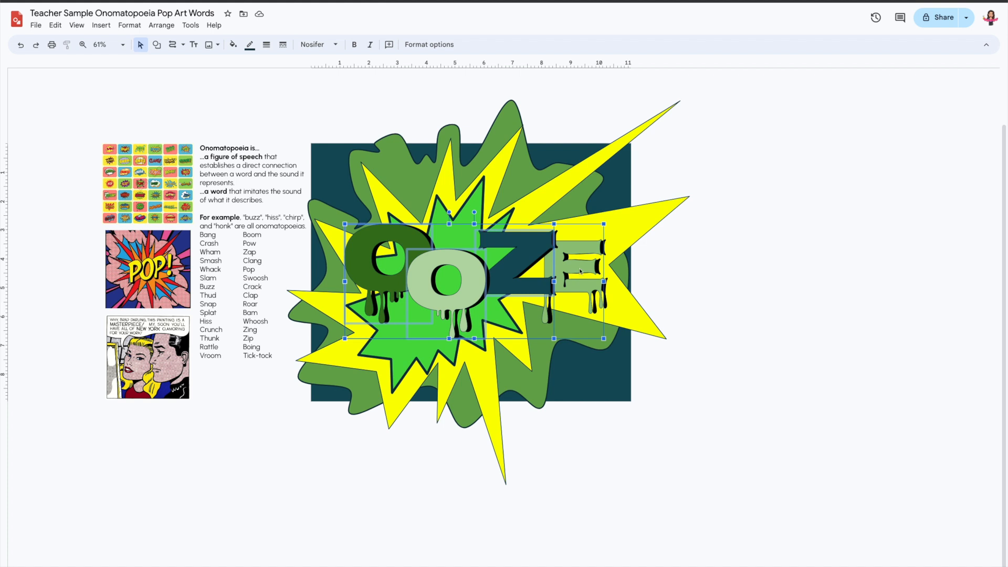
click(267, 44)
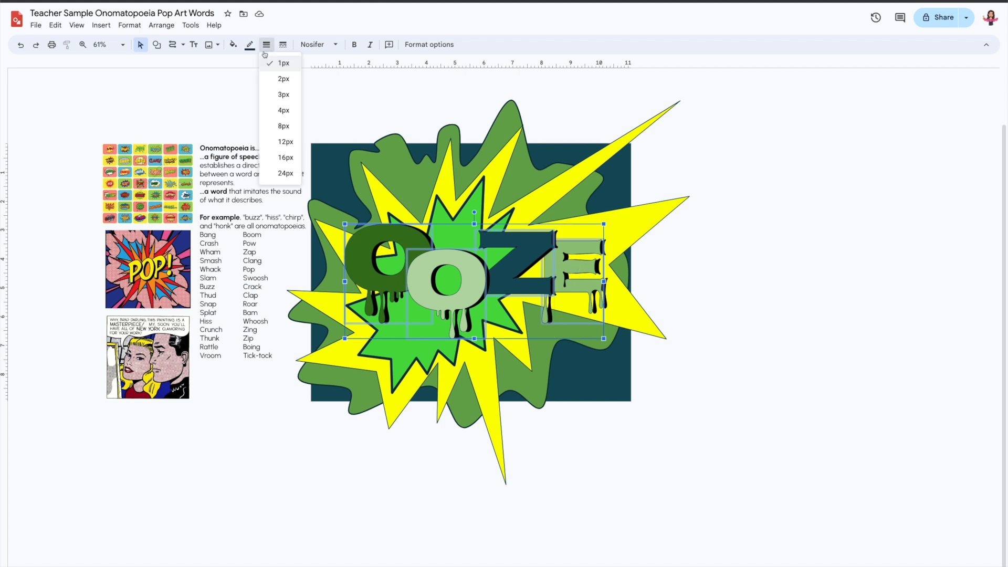
click(279, 143)
click(266, 44)
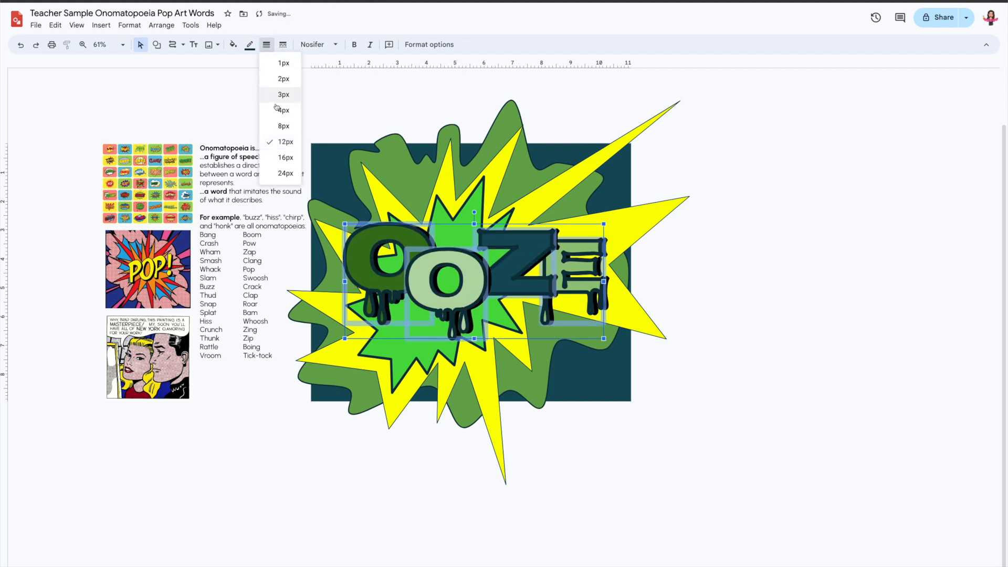
click(281, 108)
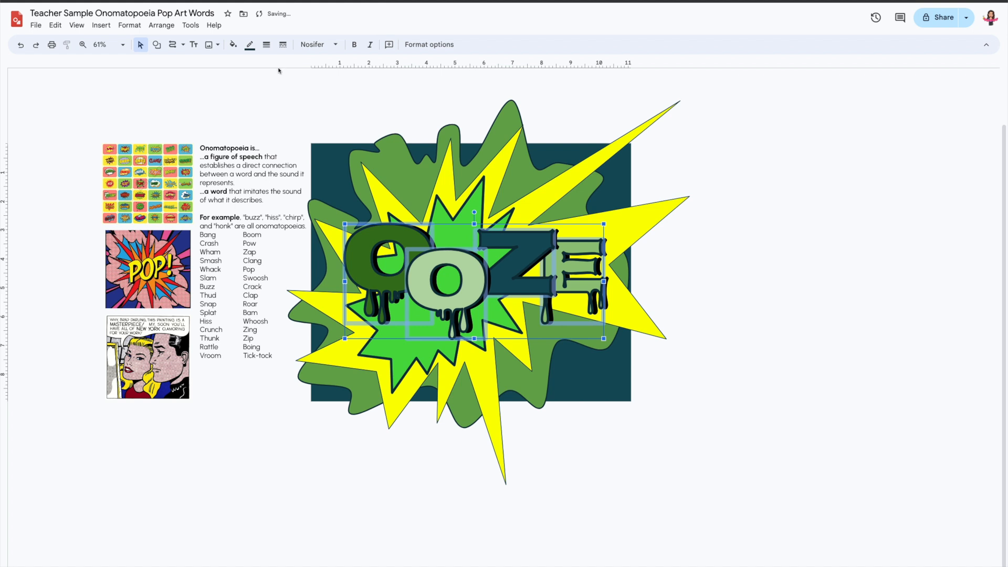
click(250, 45)
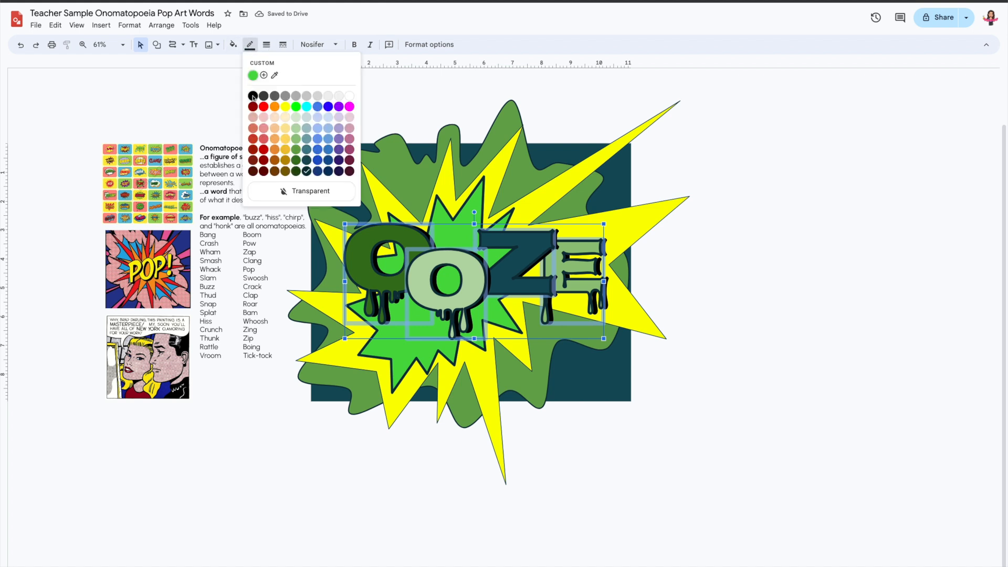
click(253, 96)
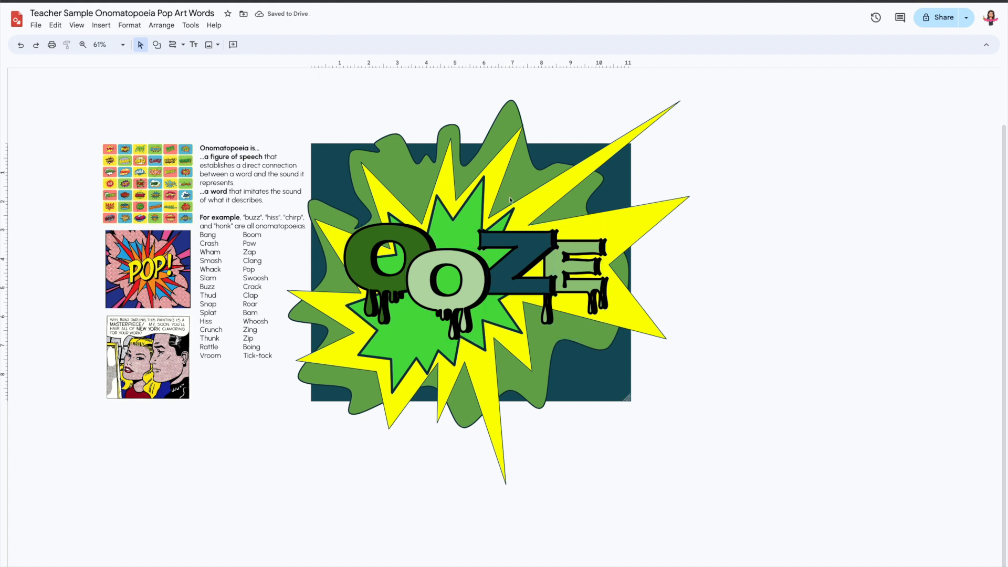
Step: Move the letter E slightly down so it sits lower than the Z
click(524, 255)
click(538, 257)
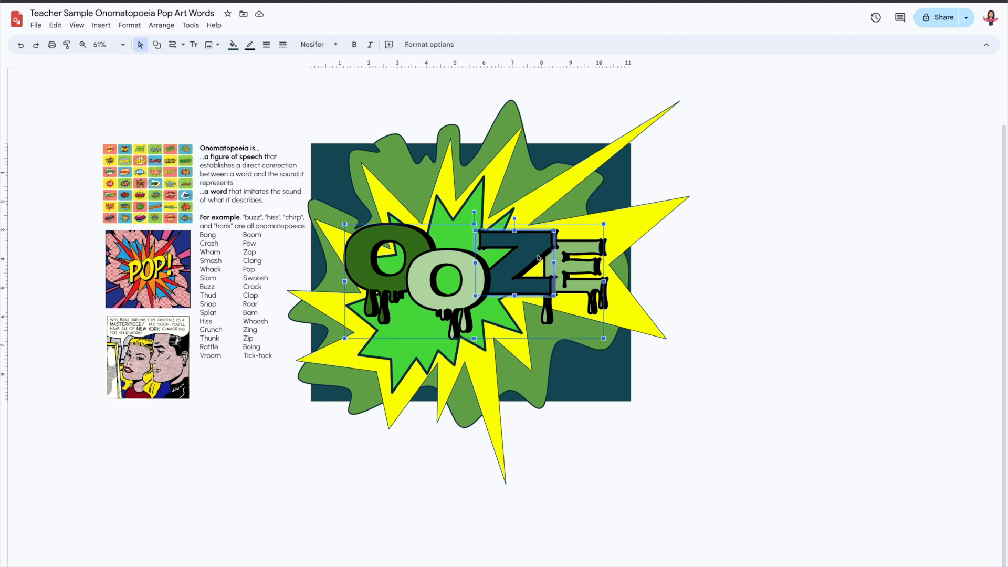
click(575, 286)
mouse_move(575, 286)
mouse_down()
mouse_move(587, 286)
mouse_move(562, 296)
mouse_up()
click(784, 265)
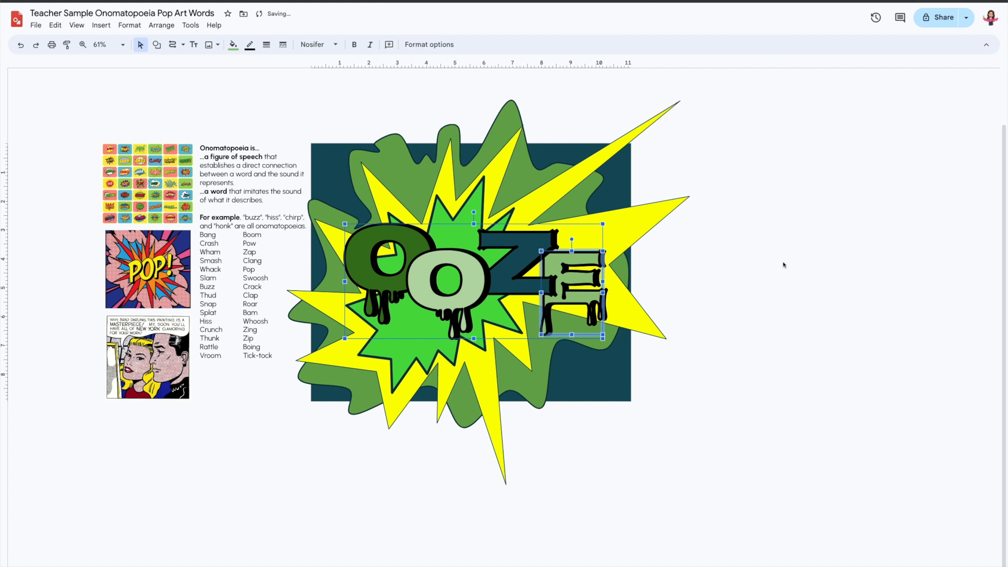
Step: Try deleting the small green explosion and the large yellow burst, and undo both deletions
click(485, 215)
click(463, 218)
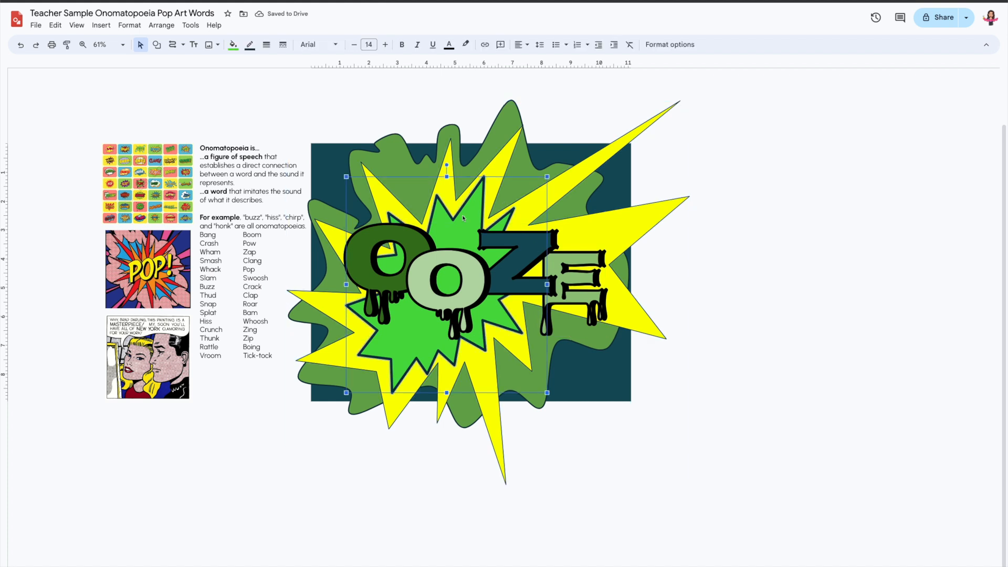
key(Delete)
click(454, 213)
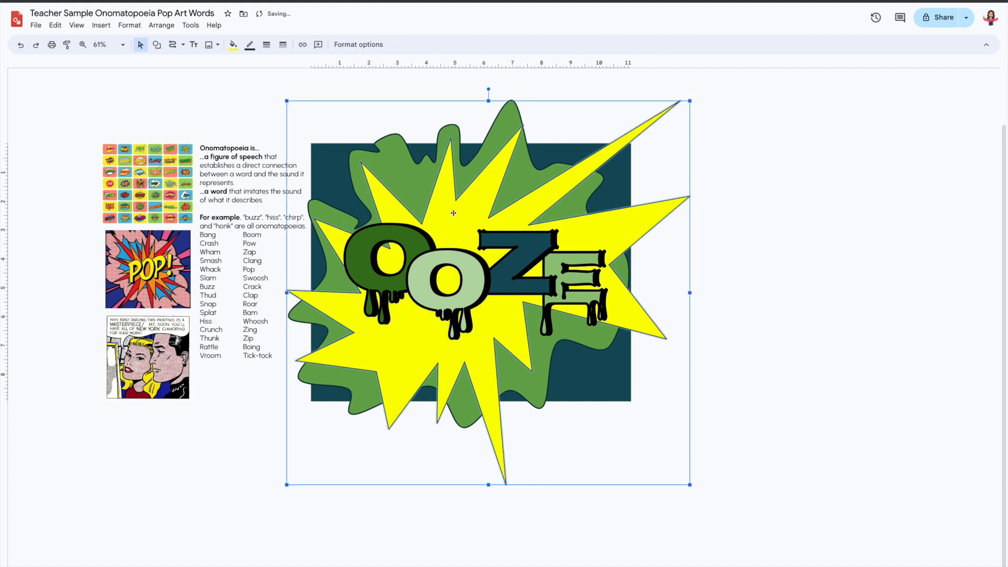
key(Delete)
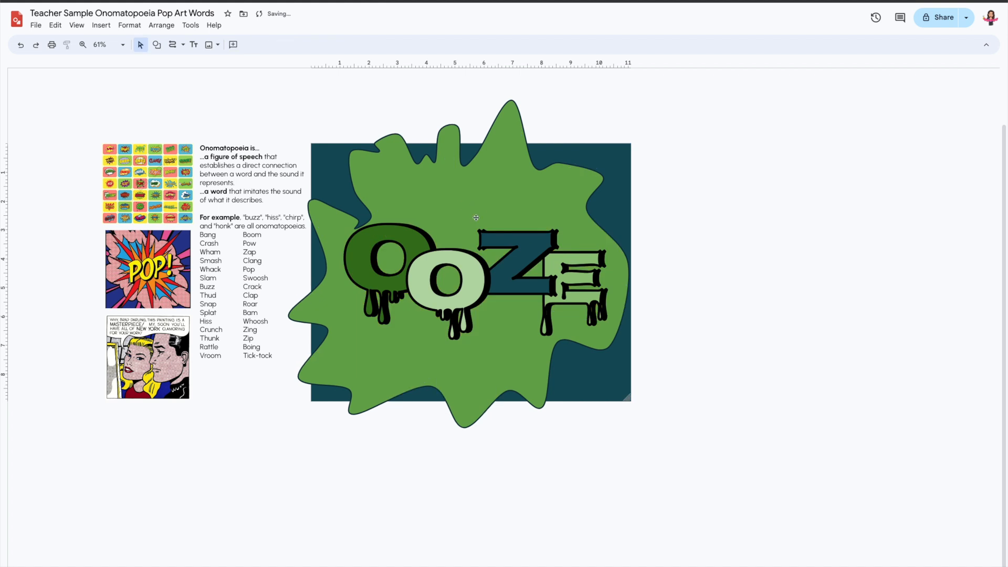
key(ctrl+z)
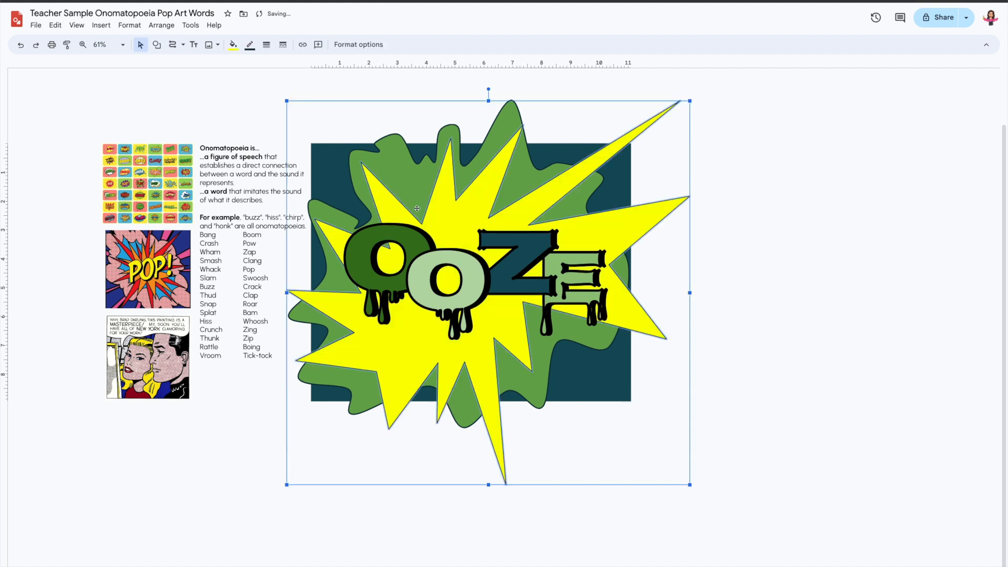
key(ctrl+z)
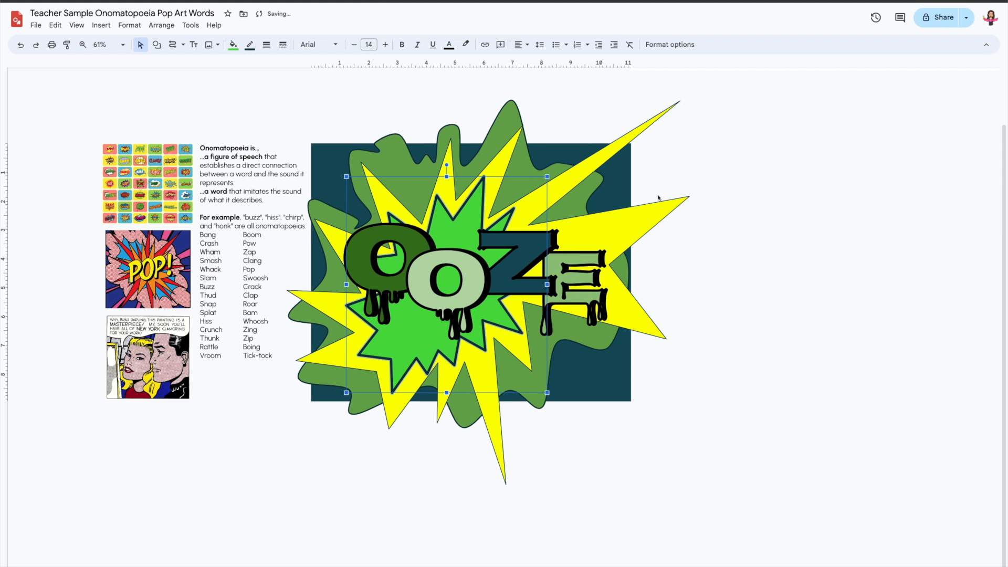
Step: Delete the small green explosion, and flatten the large yellow burst vertically and move it up behind the letters
key(Delete)
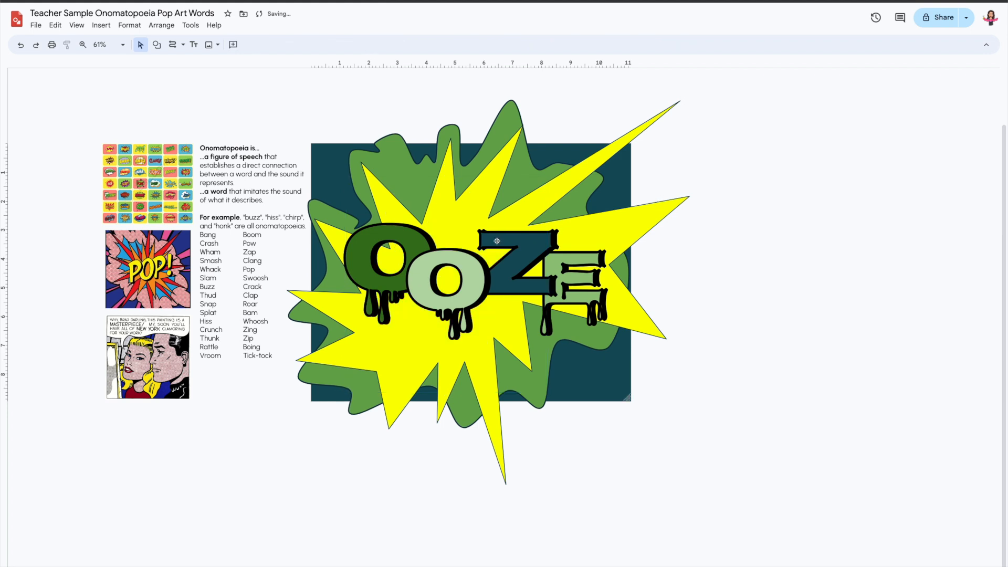
click(464, 214)
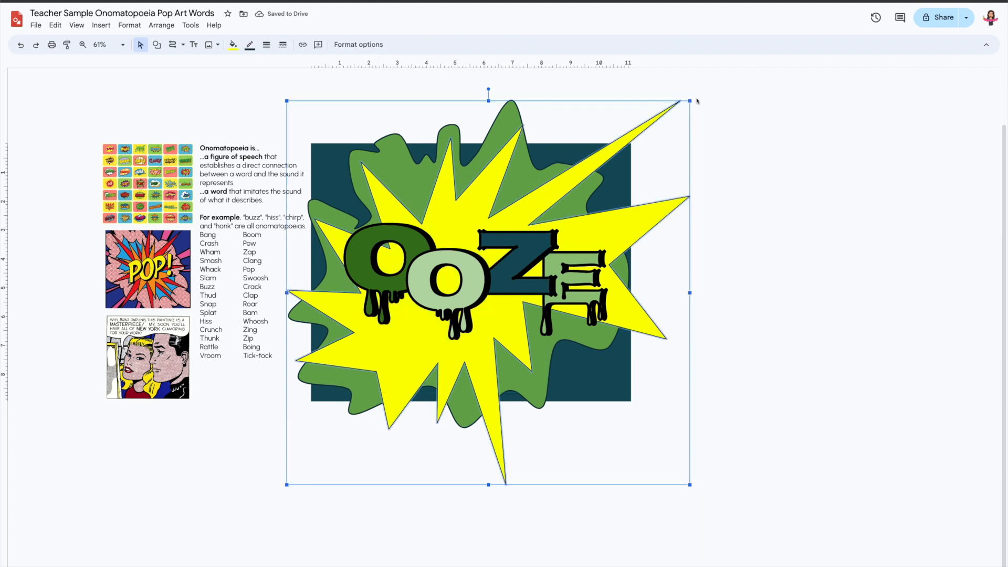
drag(489, 101, 488, 347)
drag(471, 426, 473, 285)
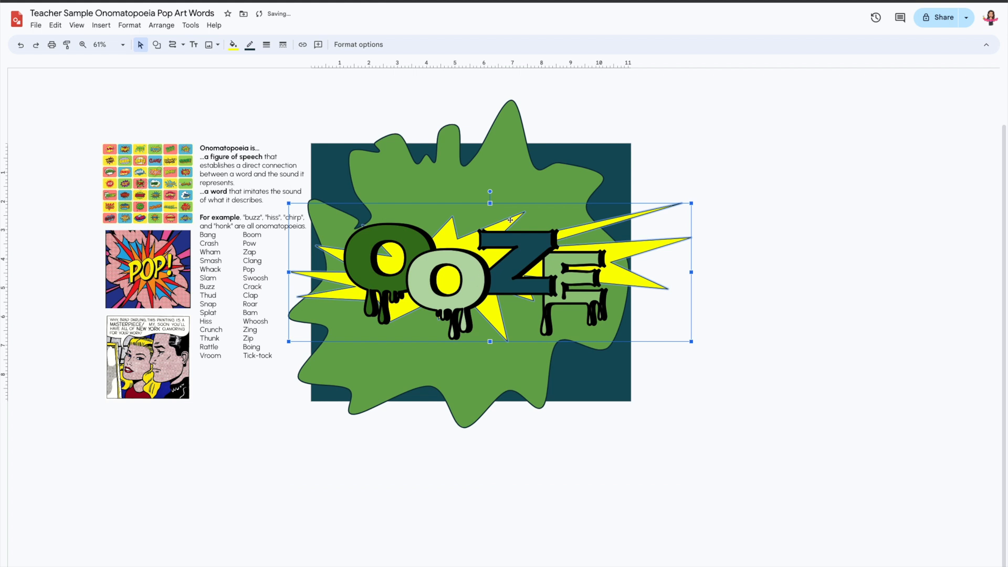
Step: Undo the recent changes to the yellow burst and small green explosion, and redo the explosion's deletion and the burst's flattening
key(ctrl+z)
key(ctrl+z)
key(ctrl+z)
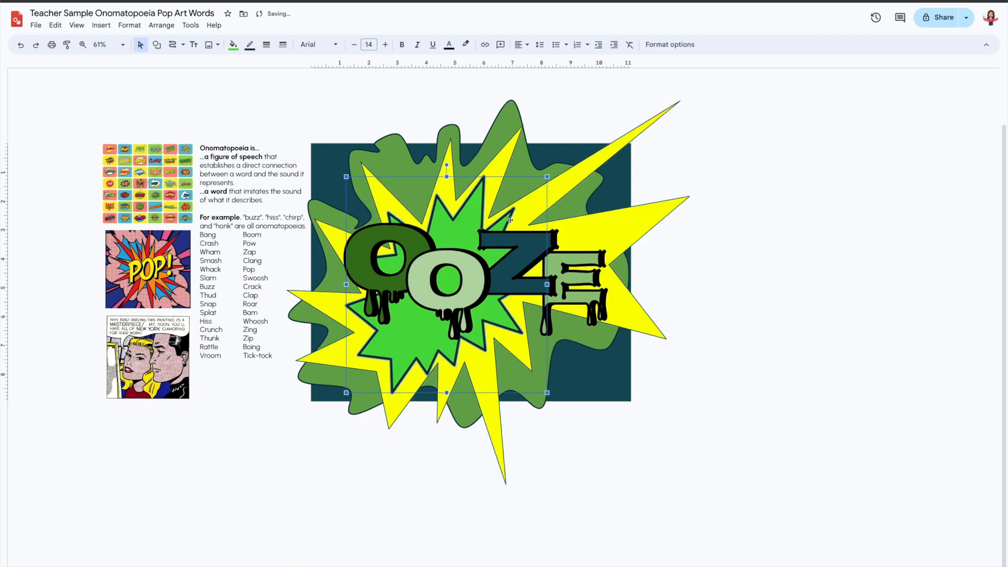
key(ctrl+y)
key(ctrl+y)
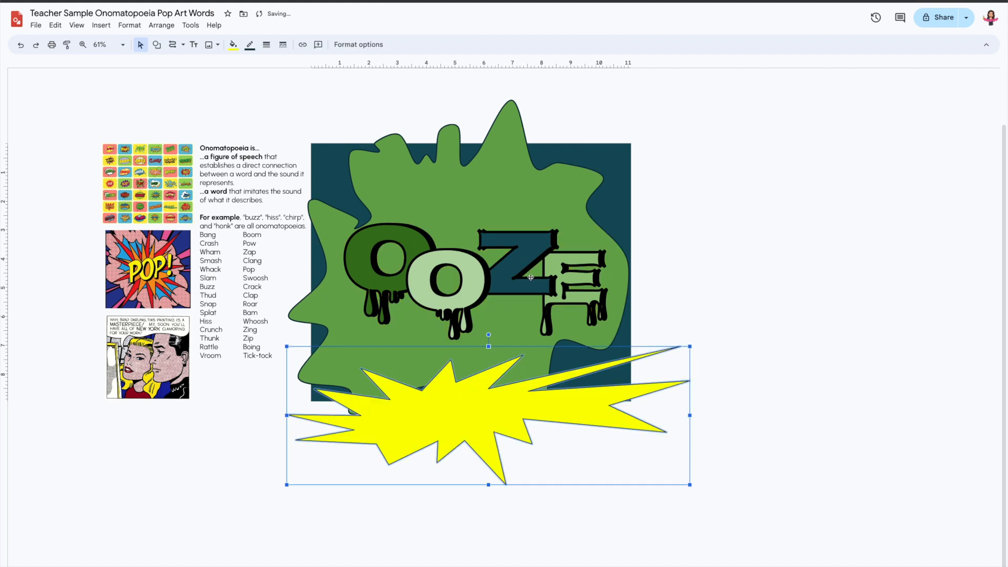
Step: Move the flattened yellow burst up behind the OOZE letters, and stretch it wider and taller so its points extend beyond the word
drag(473, 426, 471, 295)
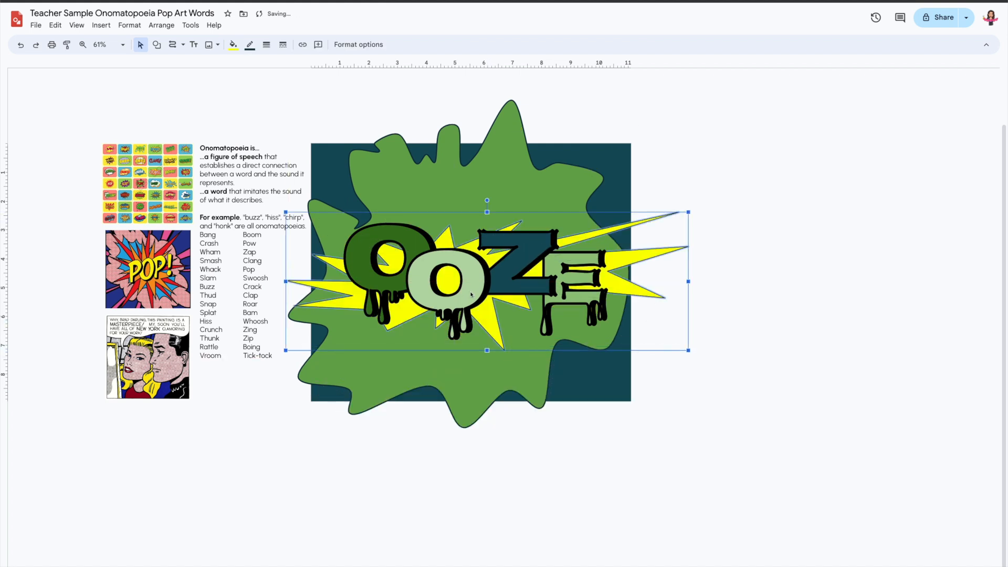
drag(462, 249, 433, 243)
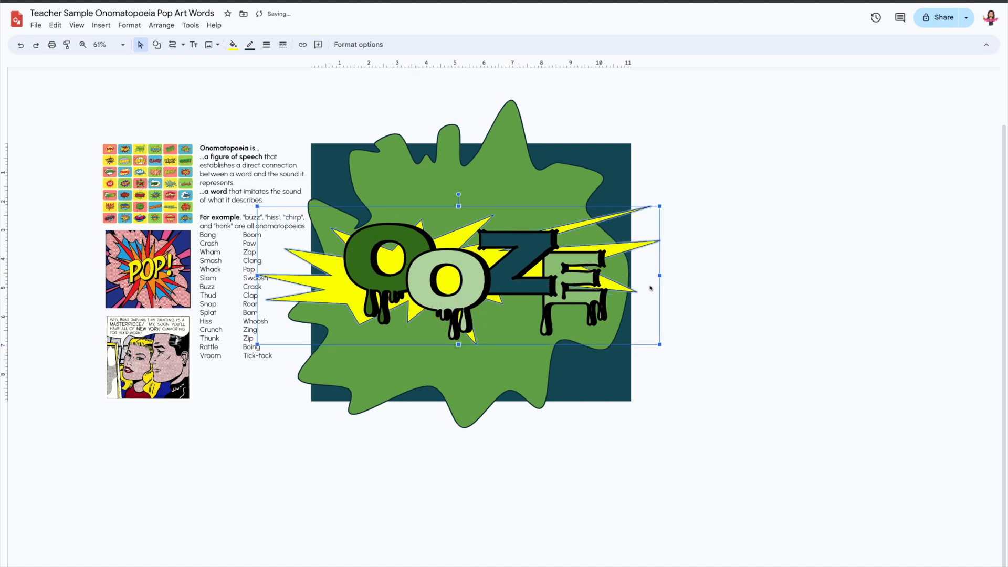
drag(660, 275, 703, 275)
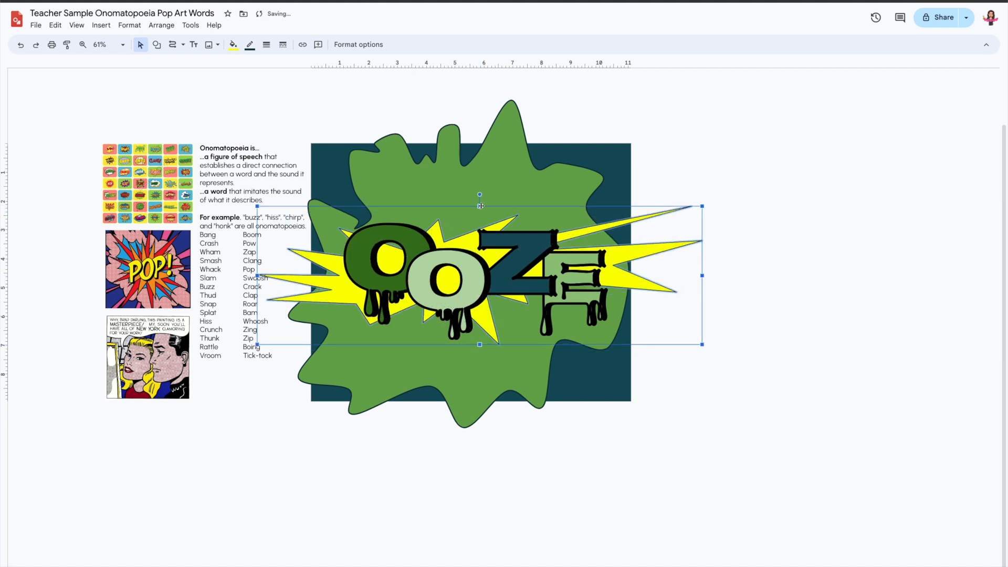
drag(480, 201, 479, 165)
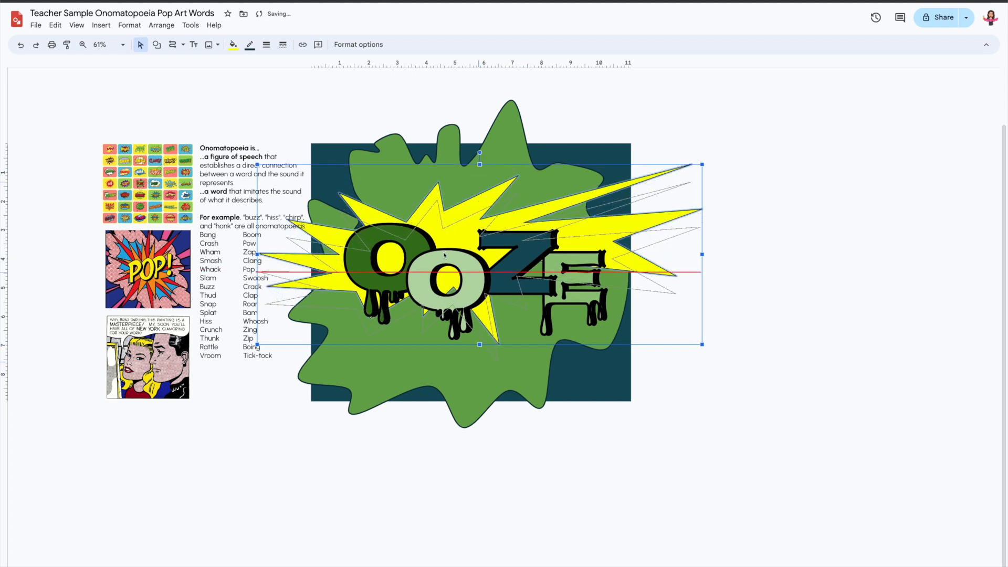
key(ctrl+z)
key(Escape)
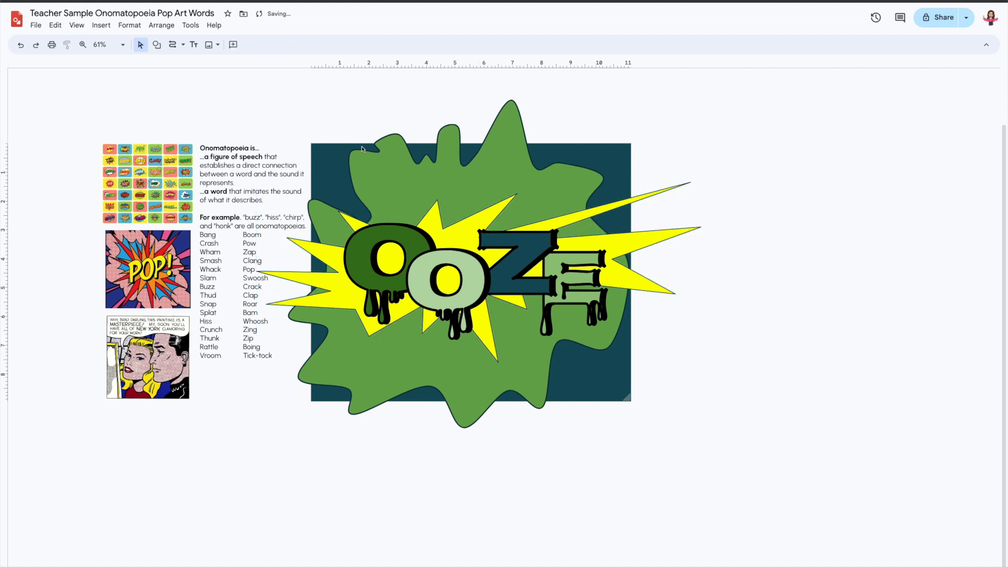
Step: Duplicate the large green blob, shrink the copy around the word's centre, and send it behind the letters and the yellow burst
click(377, 168)
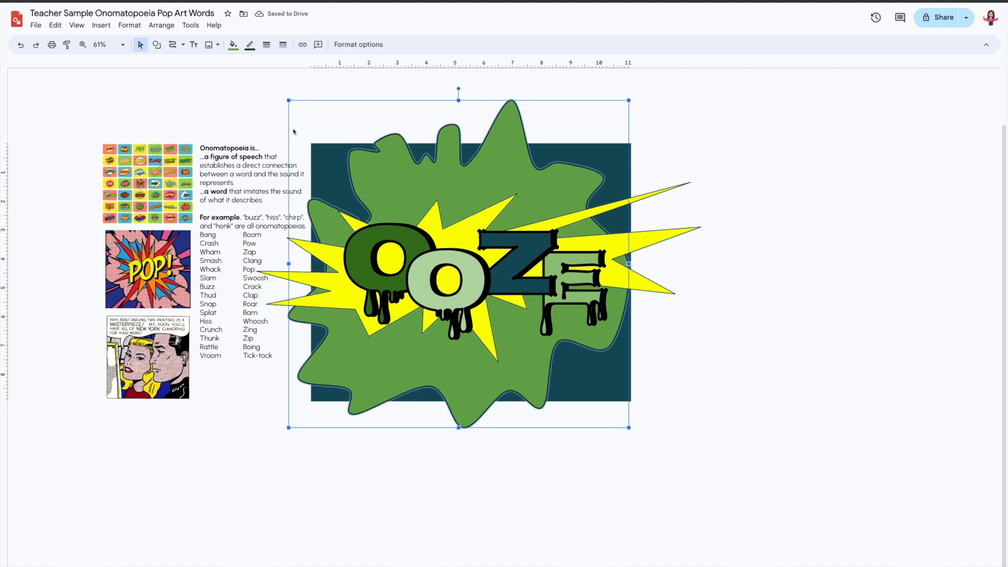
key(ctrl+d)
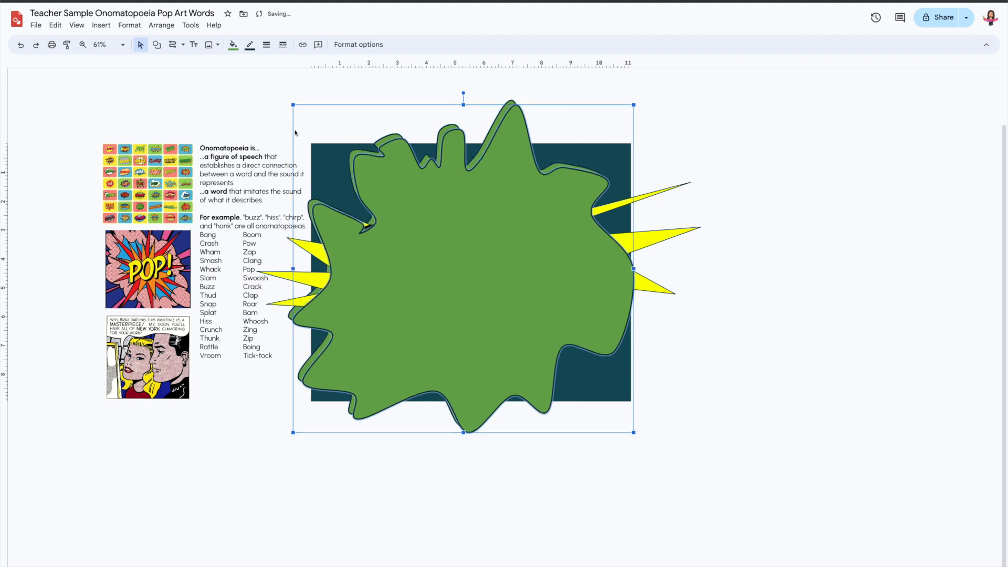
drag(634, 104, 479, 266)
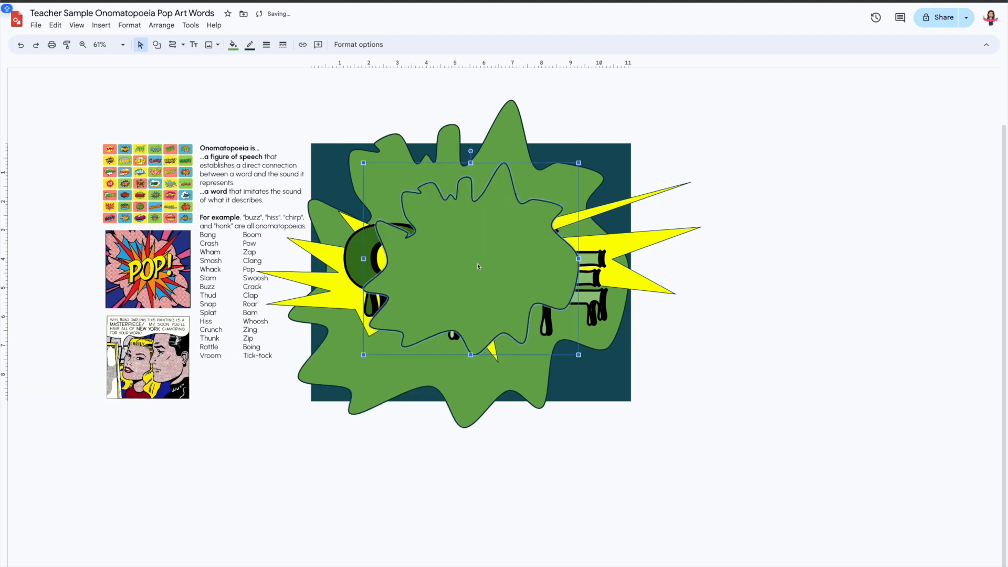
key(ctrl+Down)
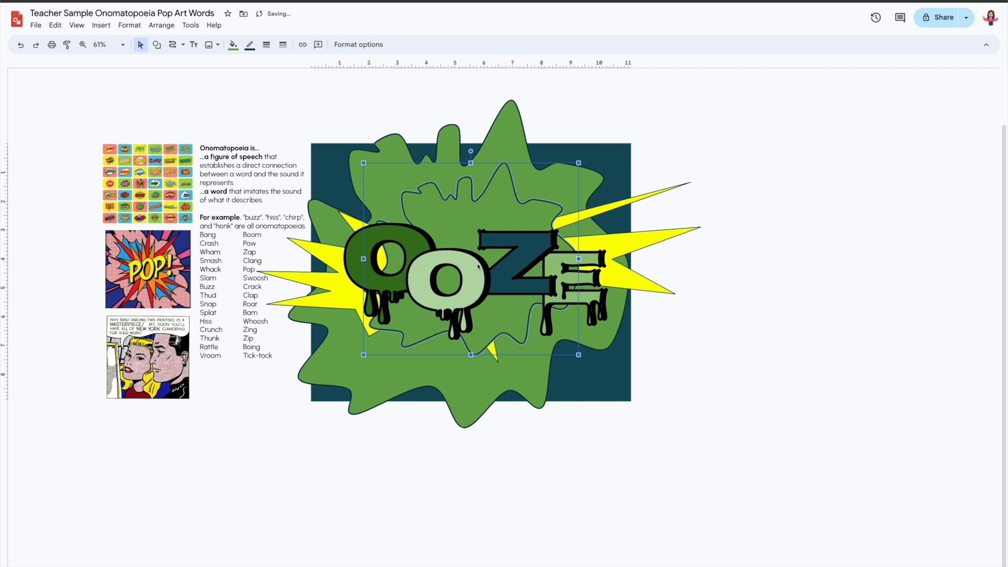
key(ctrl+Down)
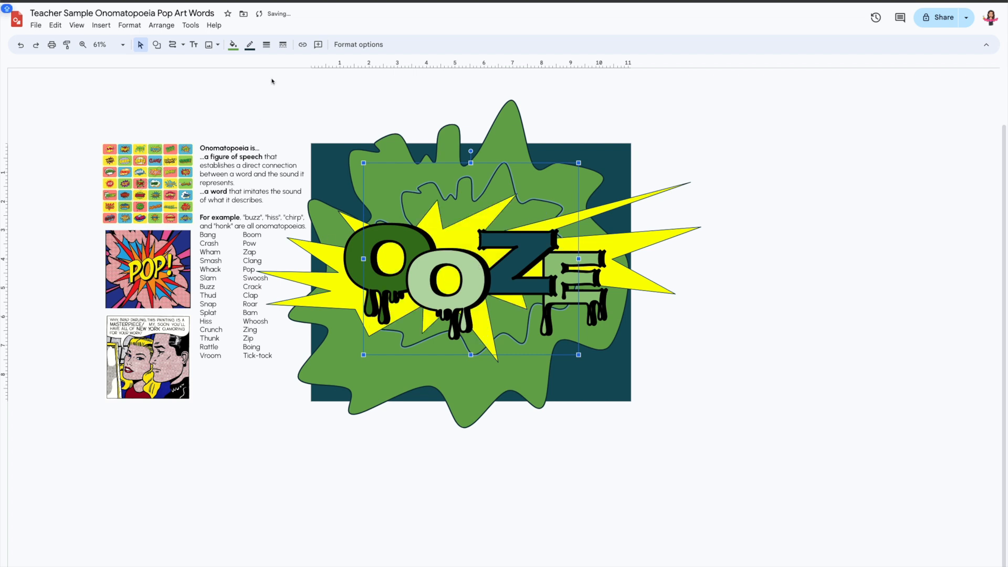
Step: Try a light green, a pale yellow radial gradient and the original medium green as the smaller blob's fill
click(231, 45)
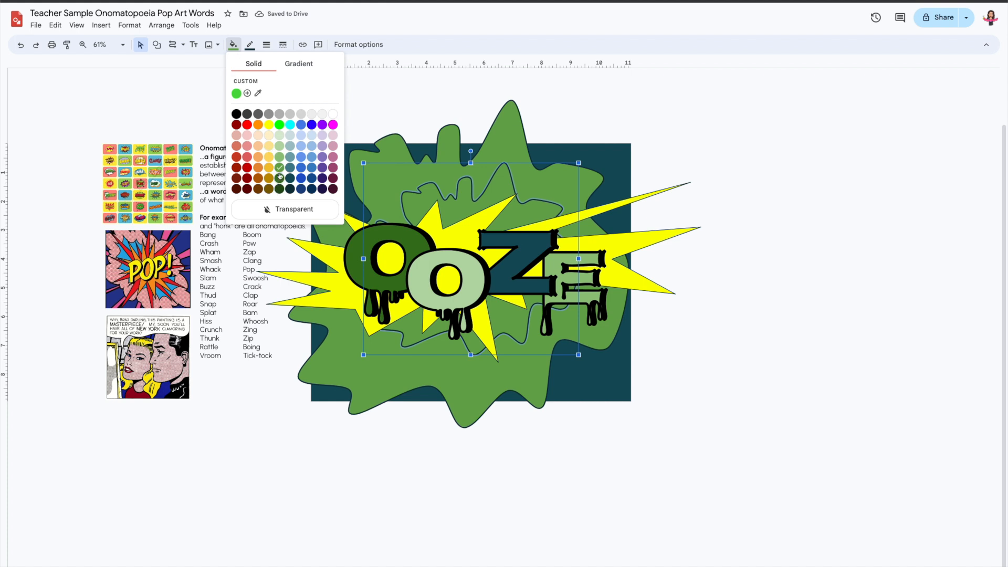
click(280, 156)
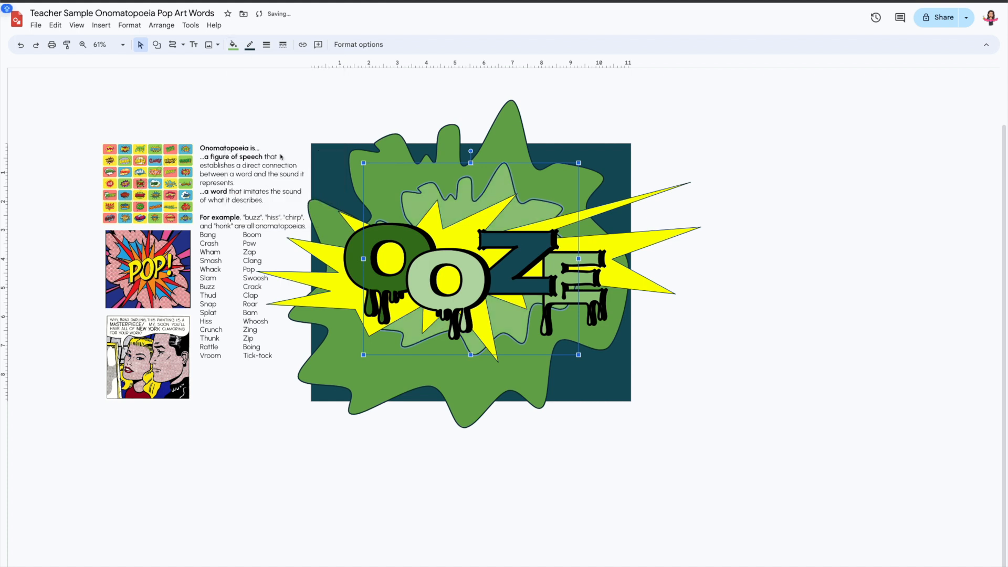
click(232, 45)
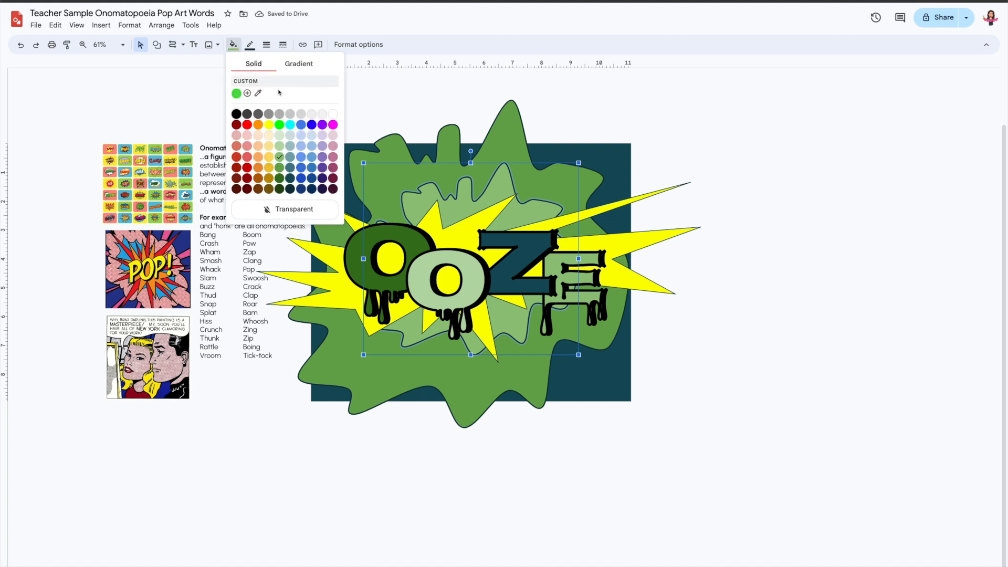
click(297, 65)
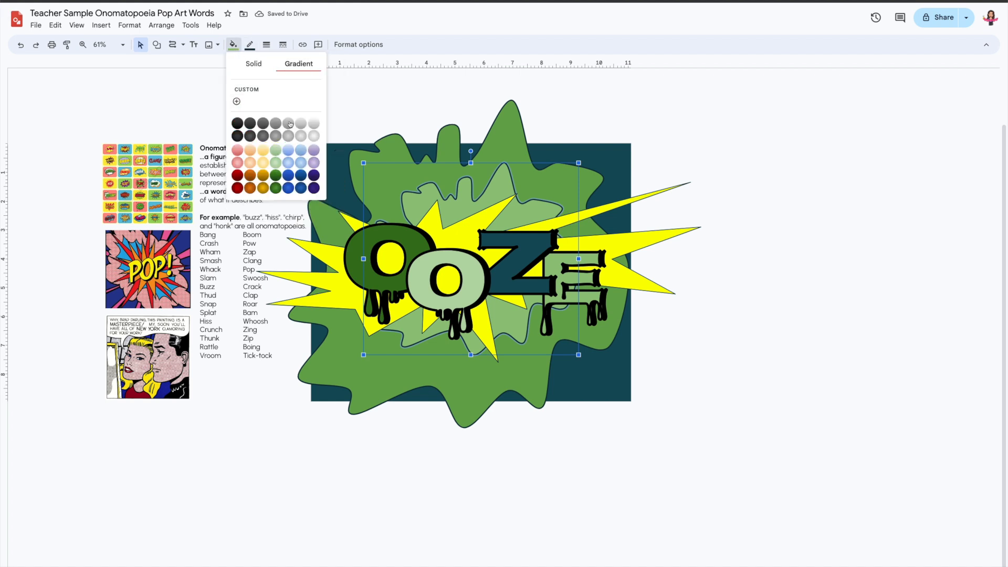
click(264, 166)
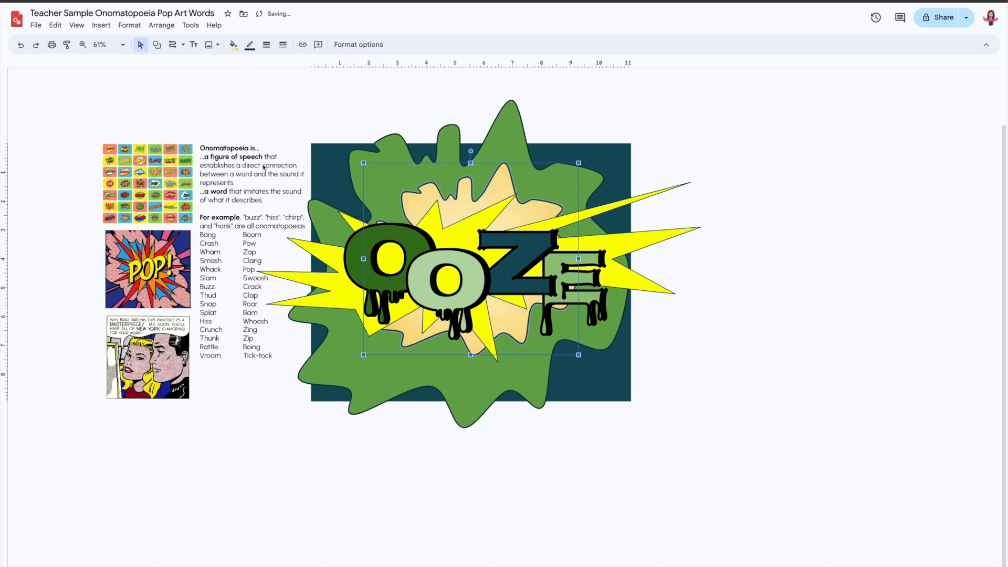
click(233, 45)
click(254, 64)
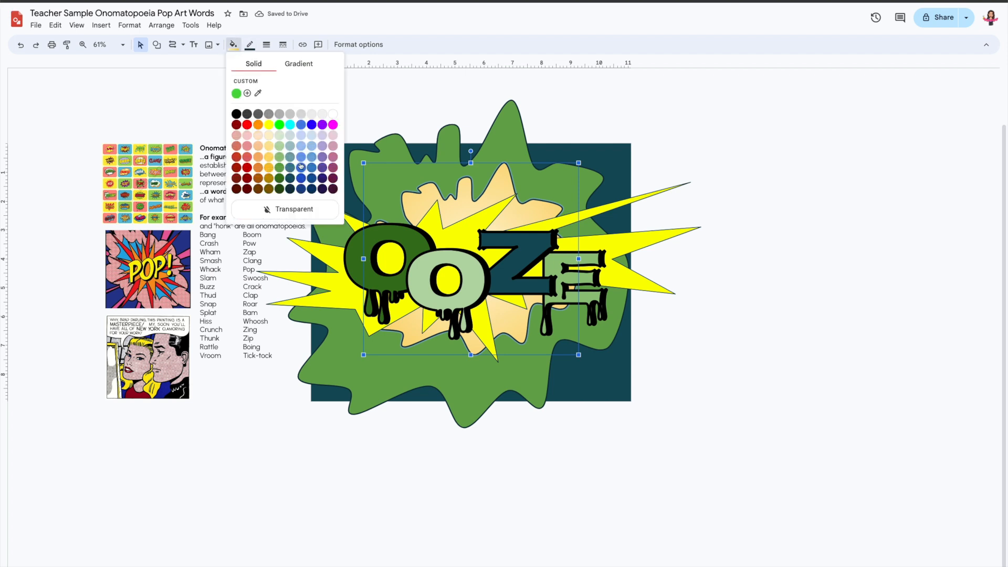
click(280, 168)
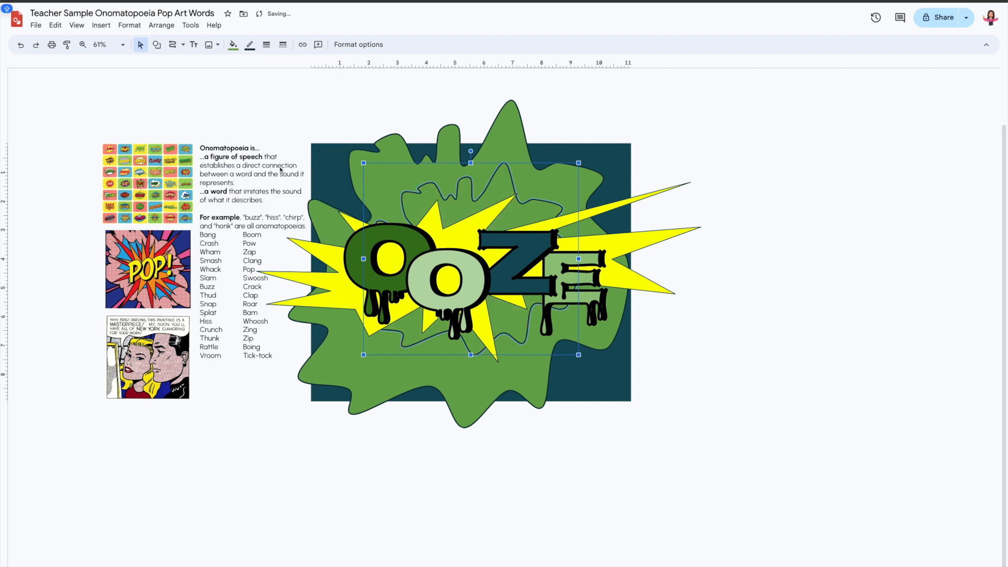
Step: Try light green and blue-grey fills on the smaller blob, and settle on the custom bright green
click(233, 45)
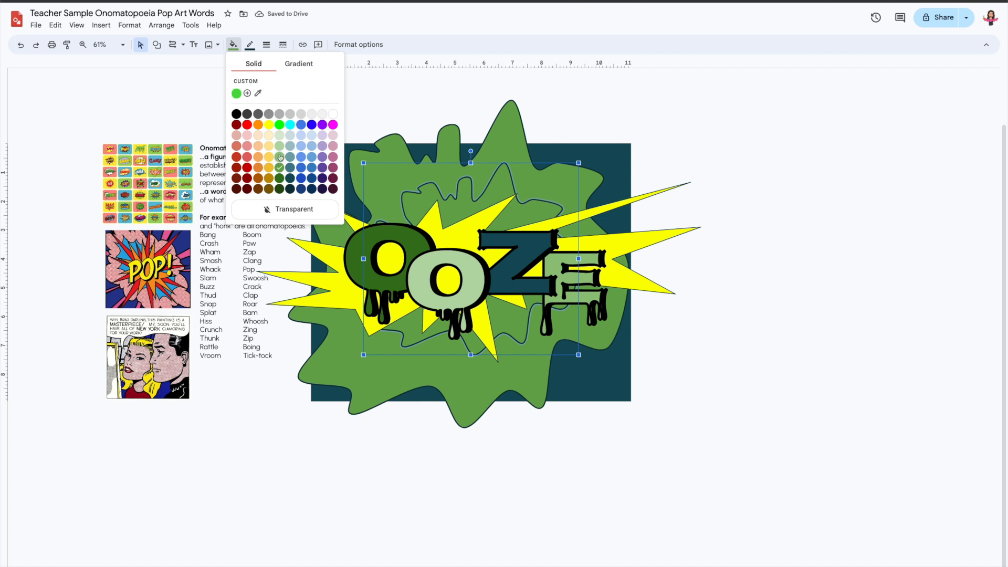
click(280, 156)
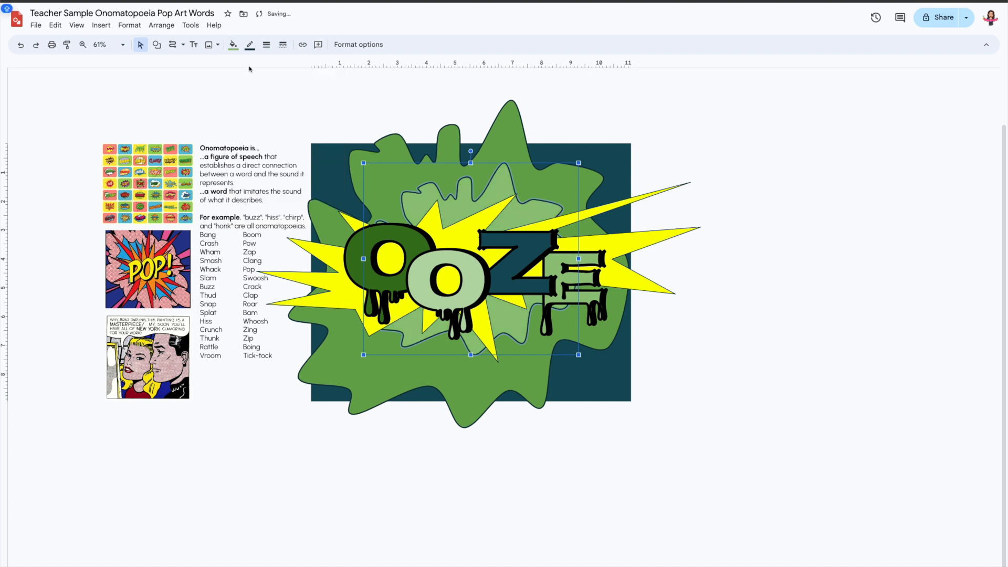
click(233, 45)
click(291, 163)
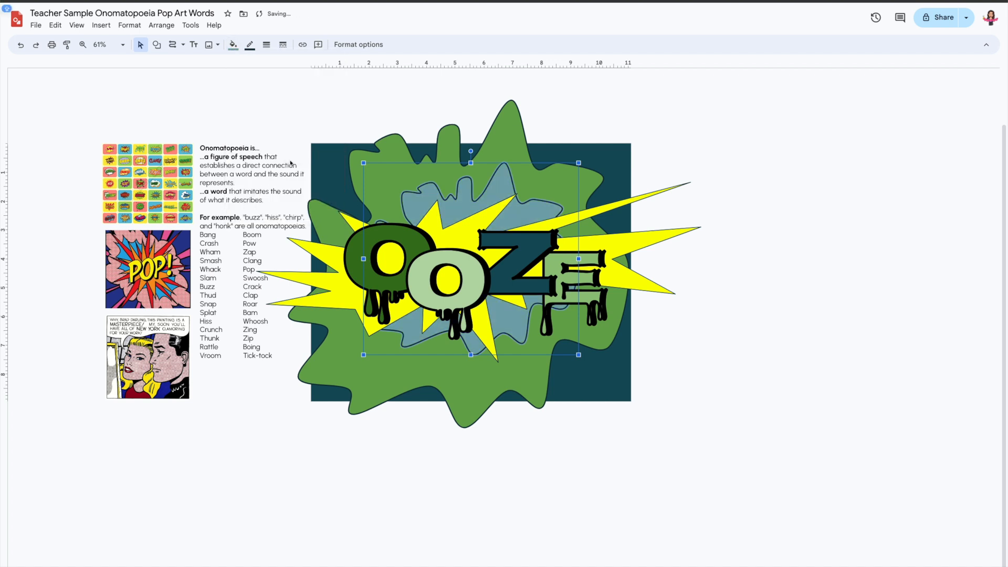
click(232, 45)
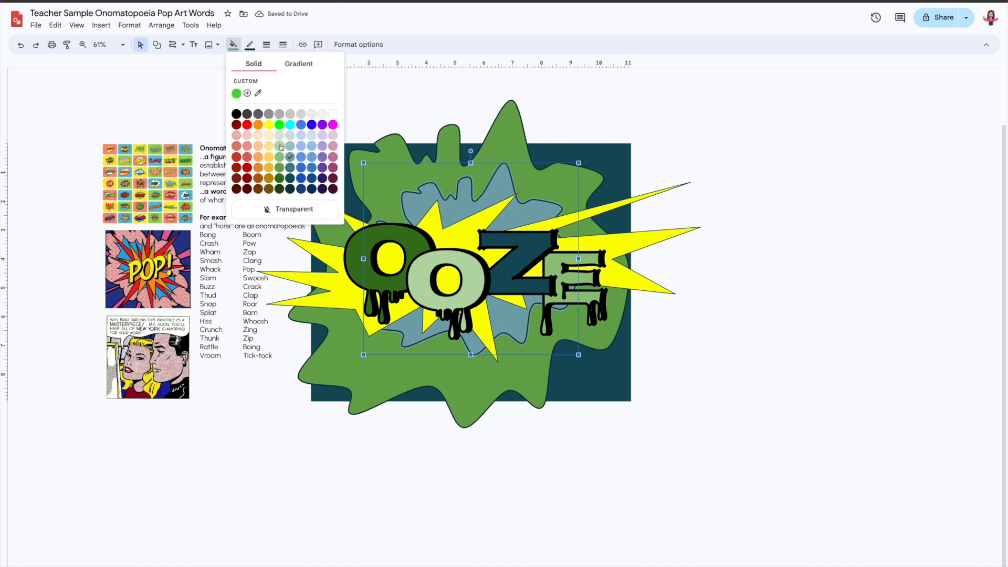
click(236, 93)
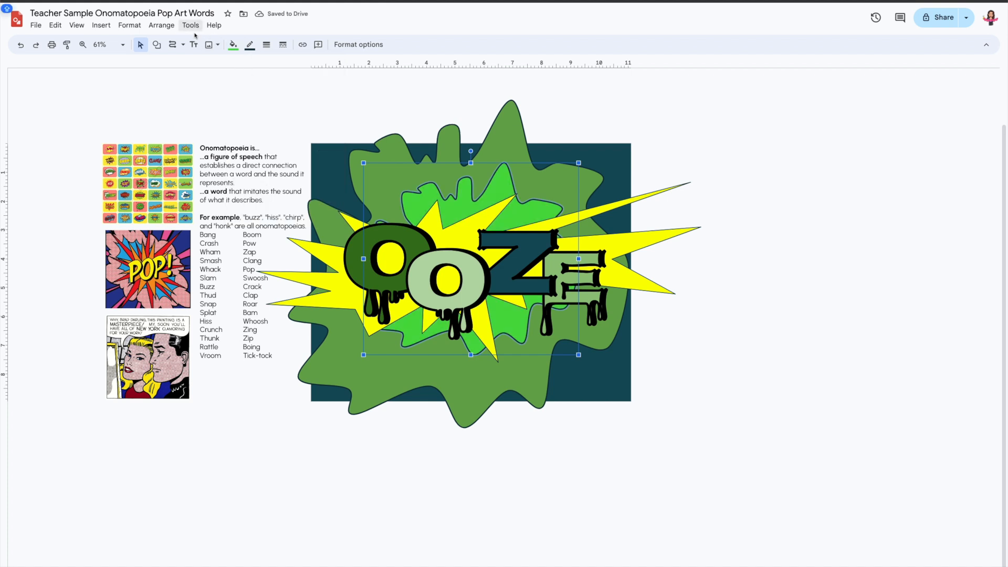
Step: Try dashed and dash-dot outlines on the bright green blob, return to a solid line, and set its weight to 8 px
click(283, 45)
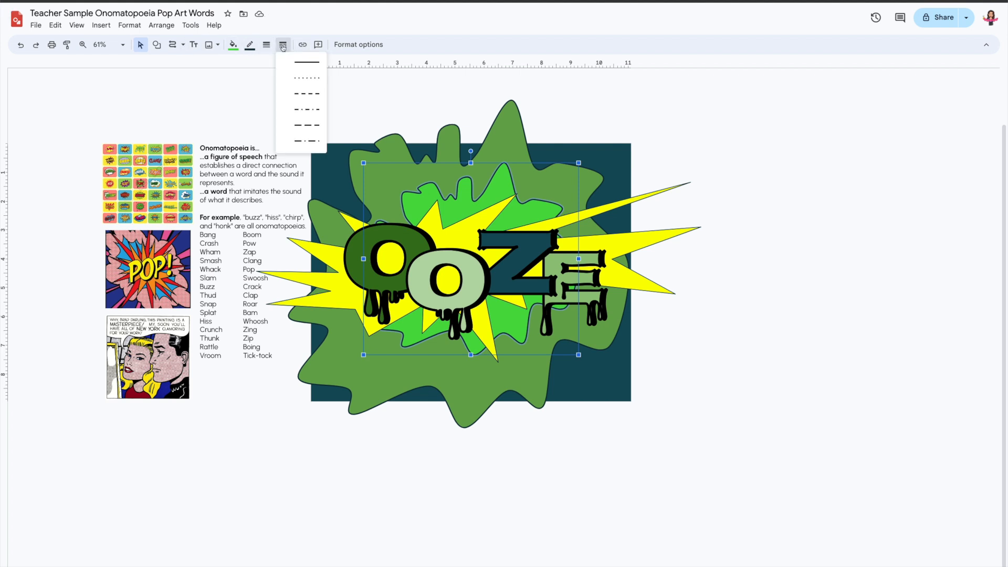
click(309, 96)
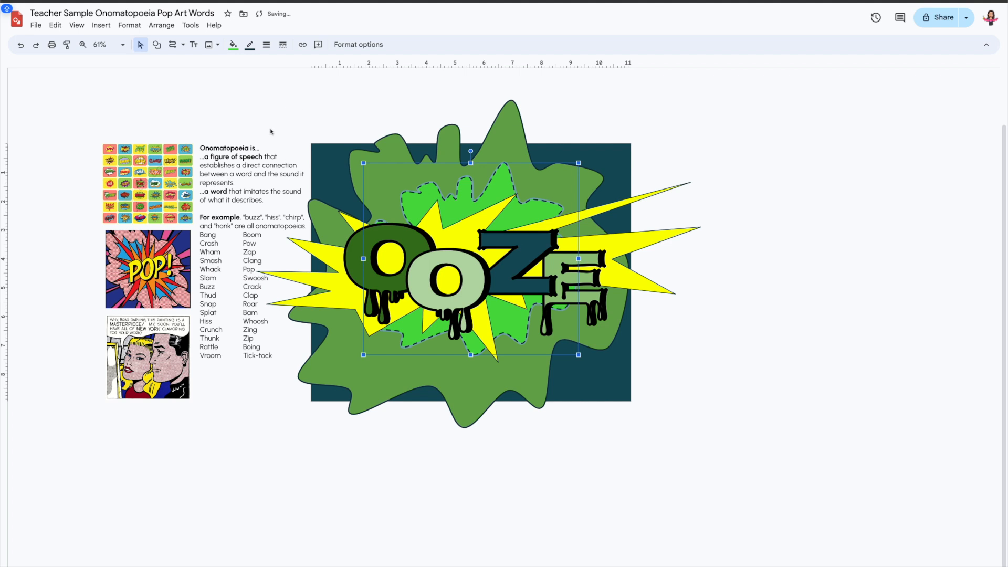
click(284, 45)
click(287, 110)
click(284, 45)
click(289, 63)
click(267, 45)
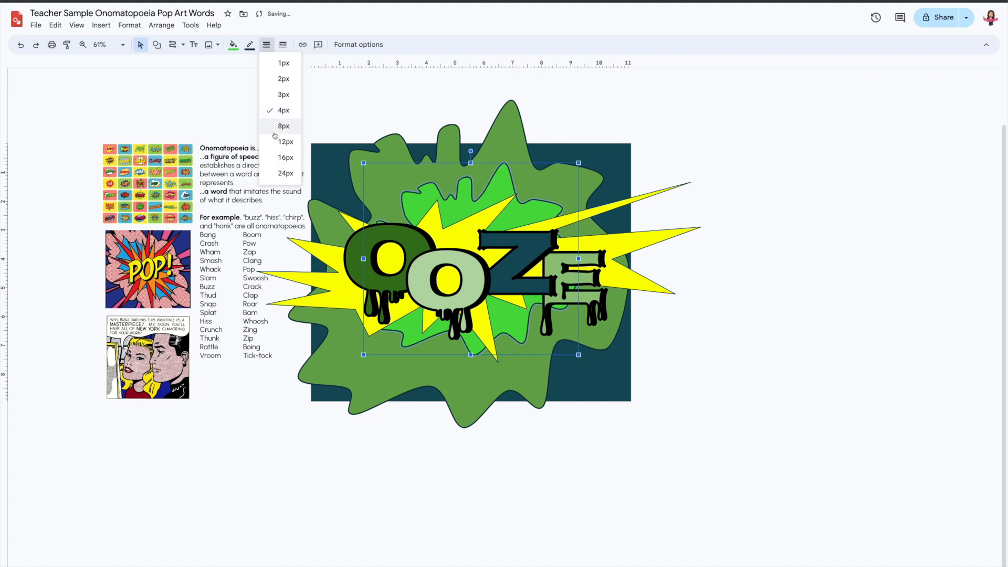
click(276, 132)
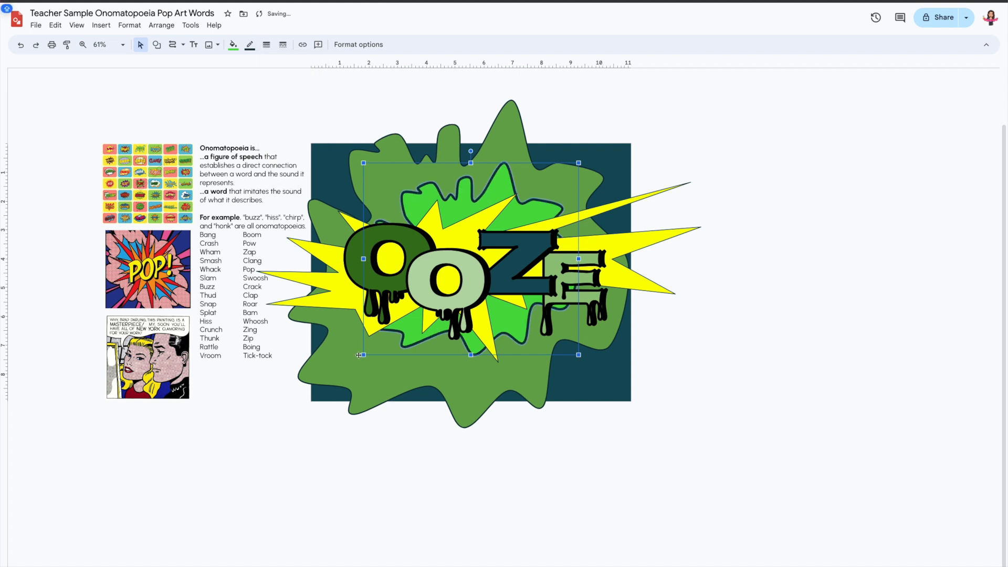
Step: Resize the bright green blob to be taller and narrower, and nudge it up so it sits behind the two O letters
drag(362, 355, 358, 393)
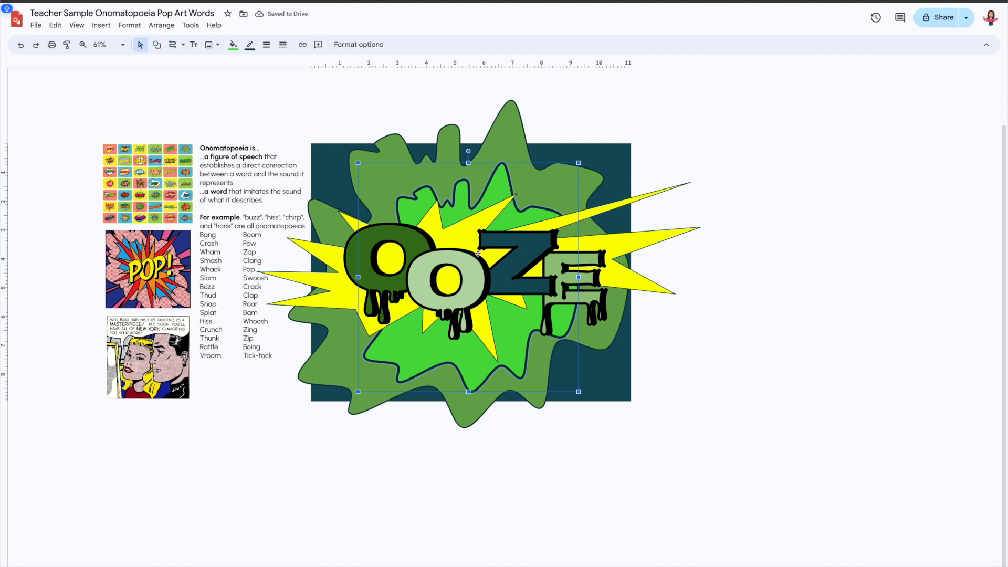
drag(580, 163, 522, 171)
key(Up)
key(Up)
key(Up)
key(Up)
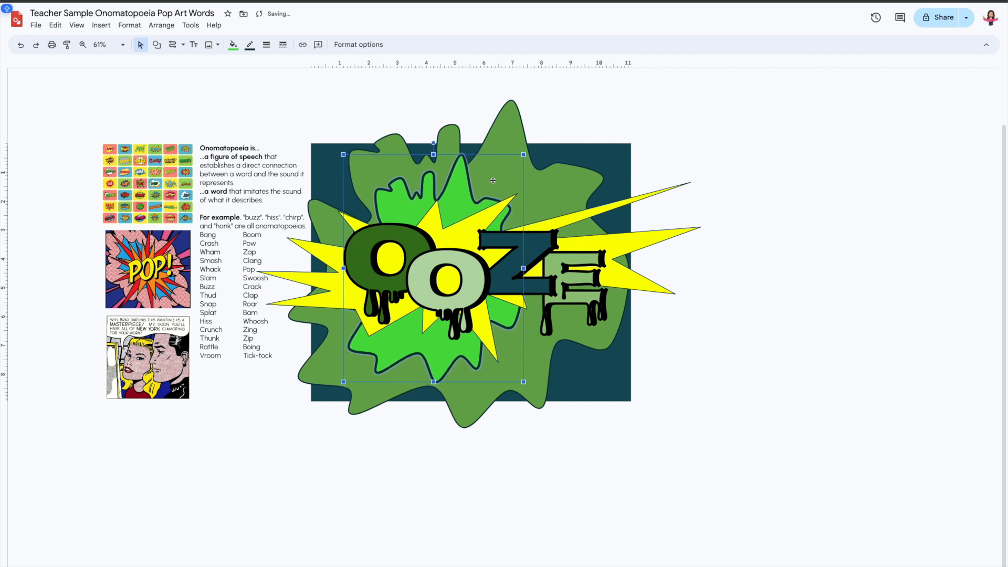
drag(523, 155, 491, 145)
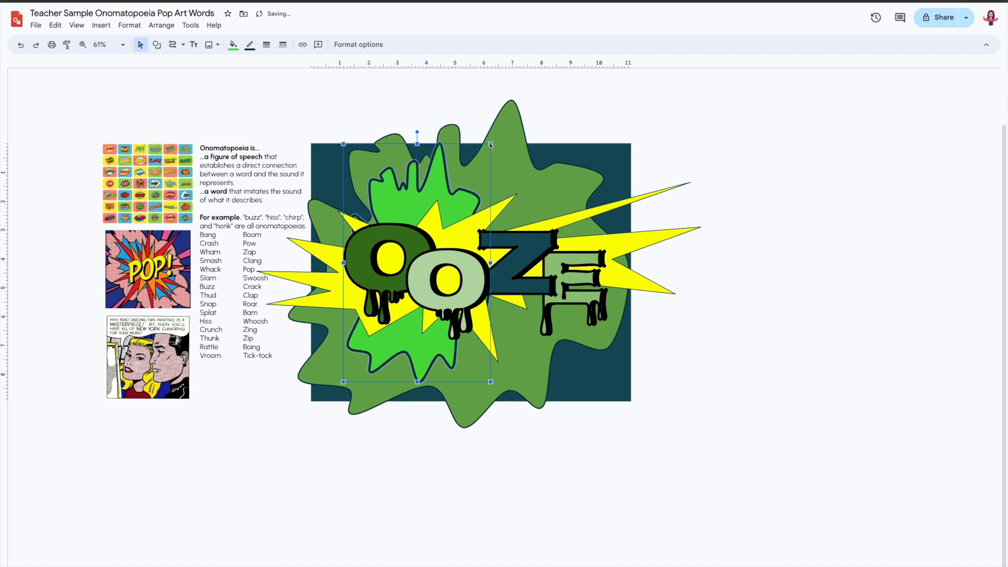
Step: Duplicate the bright green blob, rotate the copy 180°, and place it behind the letters Z and E and the yellow burst's layer
key(ctrl+d)
click(356, 45)
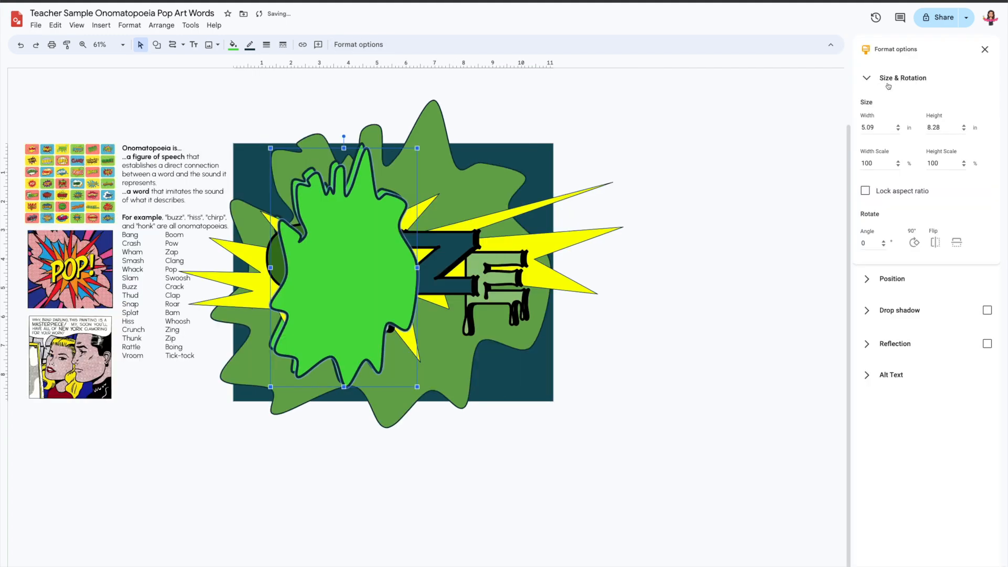
click(915, 243)
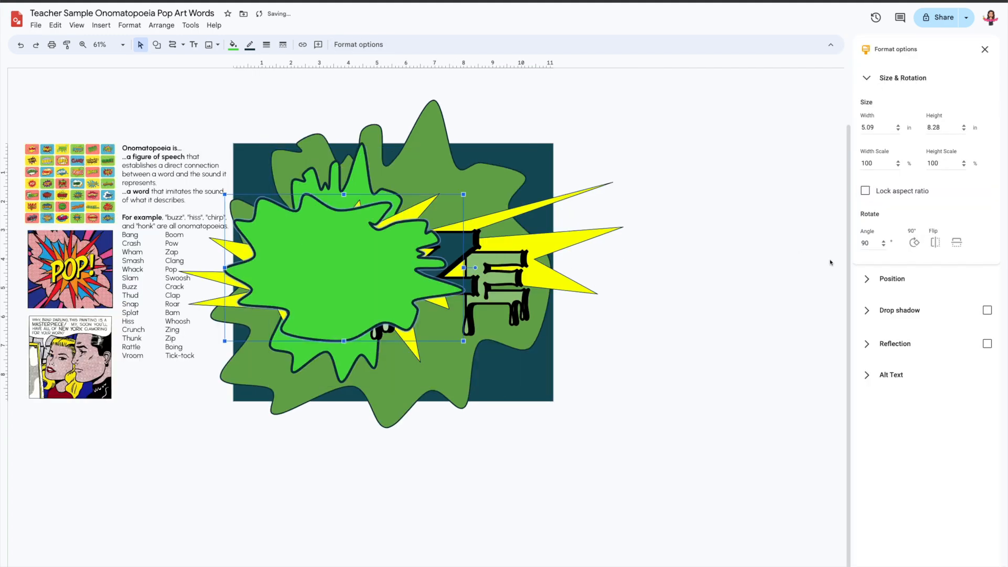
click(915, 243)
drag(299, 290, 471, 311)
key(ctrl+Down)
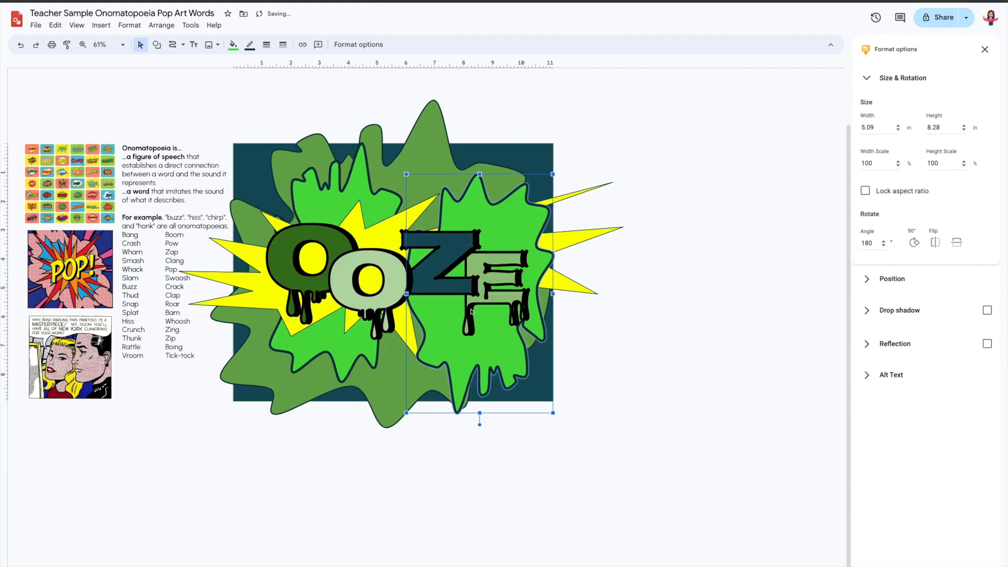
drag(510, 205, 487, 204)
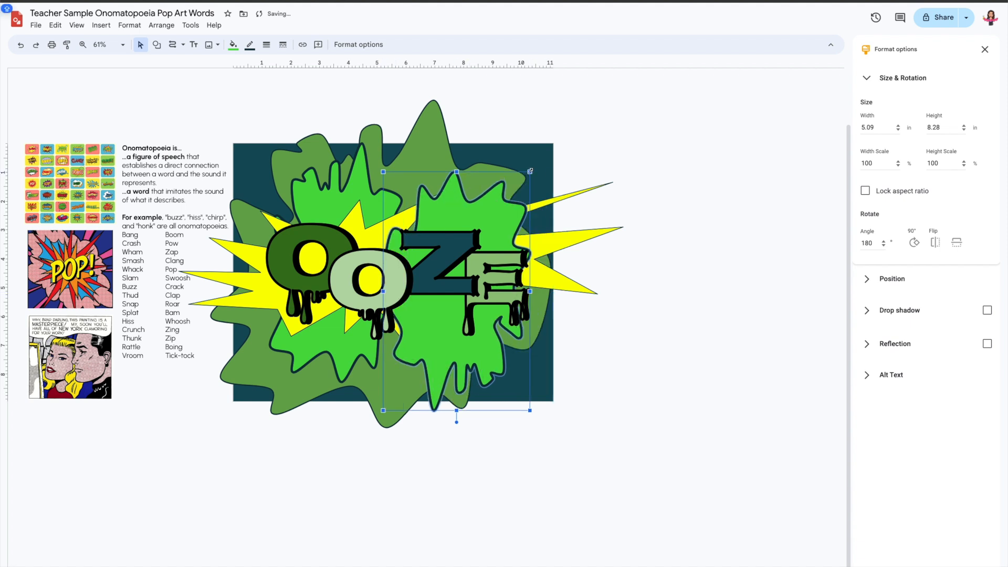
Step: Shrink the rotated blob copy to about 3.18 by 5.16 in, place it below the letters Z and E, and fill it with dark teal
drag(529, 171, 475, 262)
mouse_move(428, 345)
mouse_down()
mouse_move(510, 351)
mouse_move(444, 343)
mouse_up()
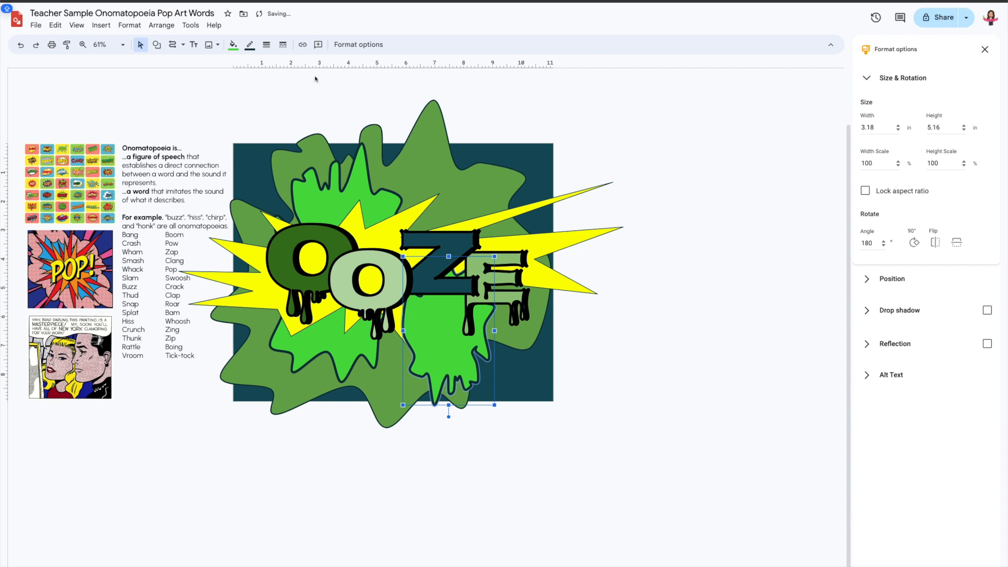
click(234, 45)
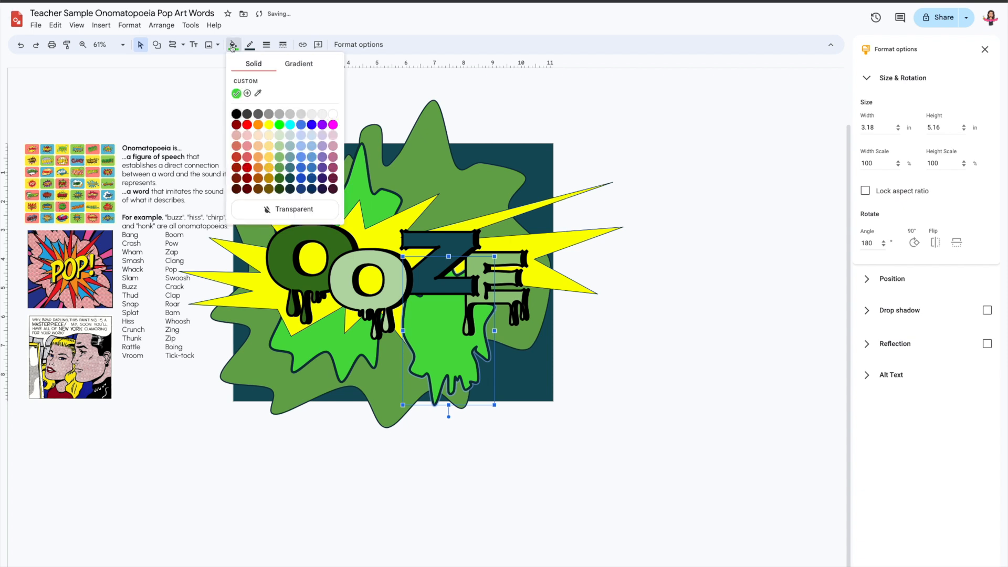
click(279, 169)
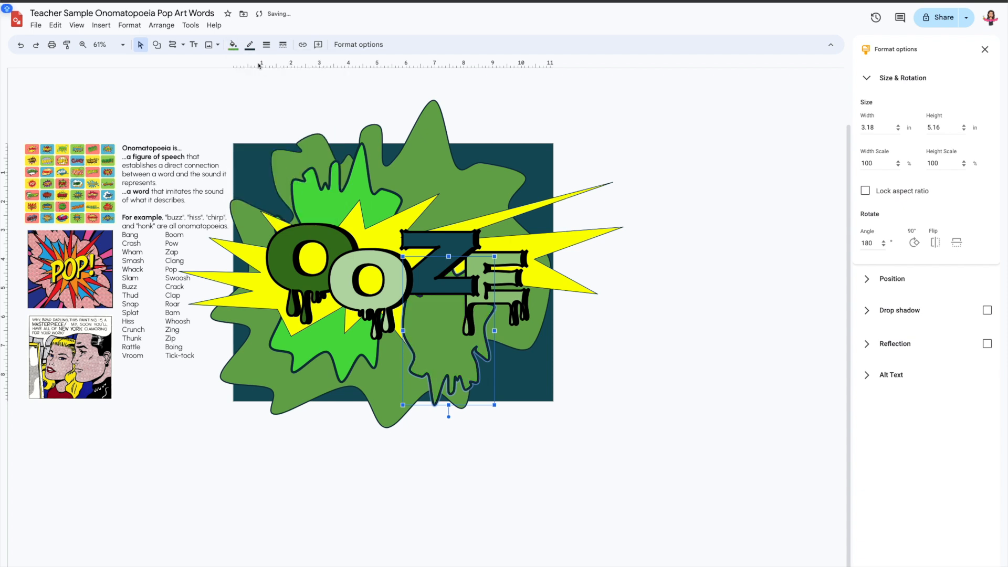
click(233, 45)
click(289, 179)
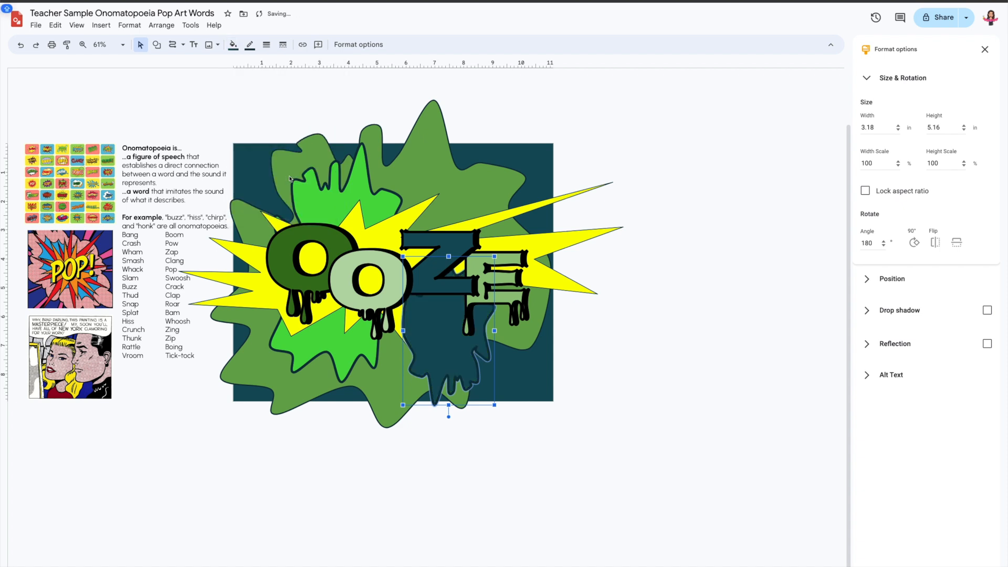
Step: Move the teal blob beneath the first O and the bright green blob behind Z and E, and raise the OOZE letters slightly
drag(453, 358, 367, 355)
drag(307, 339, 440, 348)
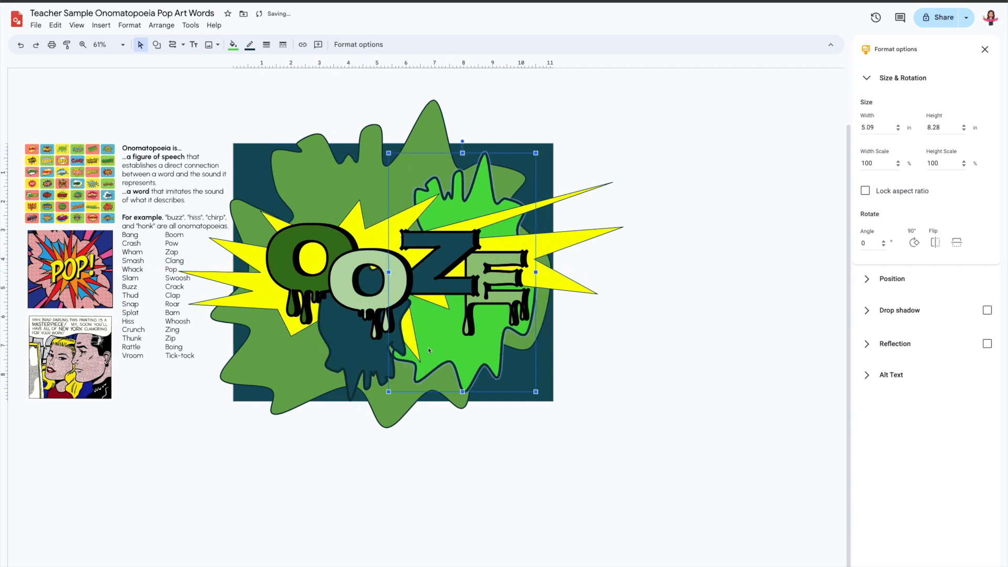
drag(307, 336, 331, 336)
drag(342, 292, 383, 270)
drag(347, 335, 289, 310)
Step: Delete the yellow burst from behind the letters
click(260, 297)
key(Delete)
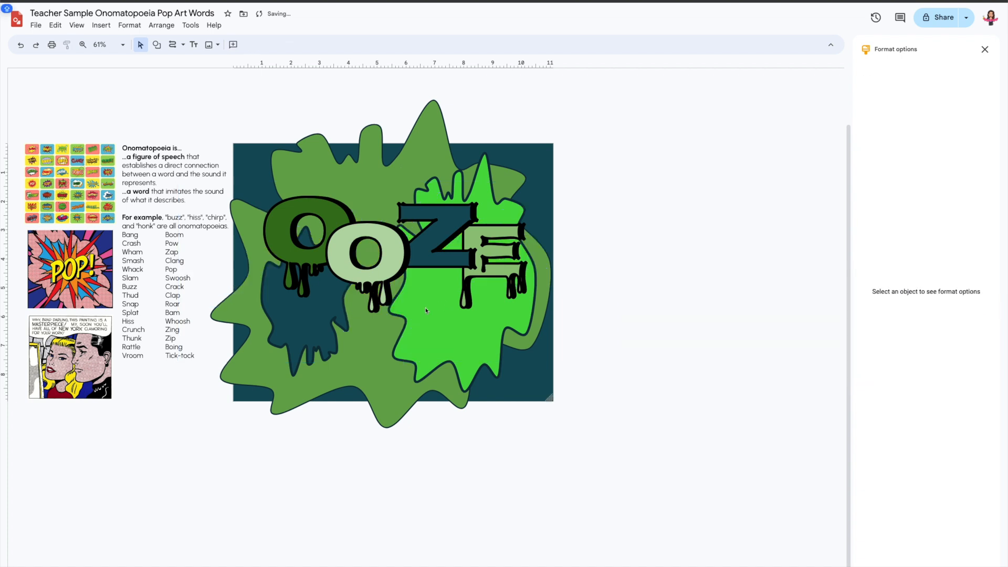
Step: Move the teal blob behind the first O and the bright green blob behind the second O, stretching the latter to about 8.71 in high
drag(341, 339, 323, 307)
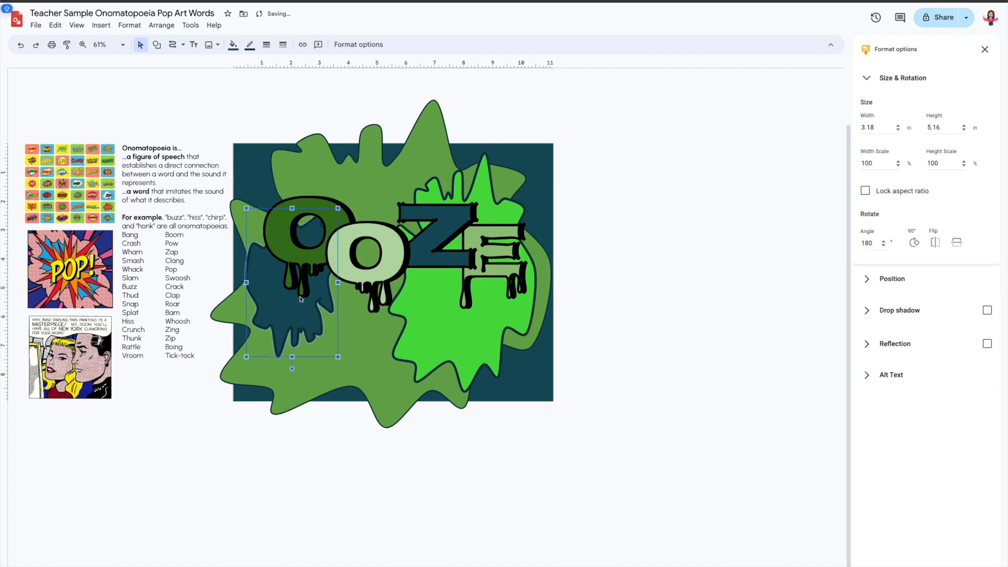
drag(452, 319, 369, 317)
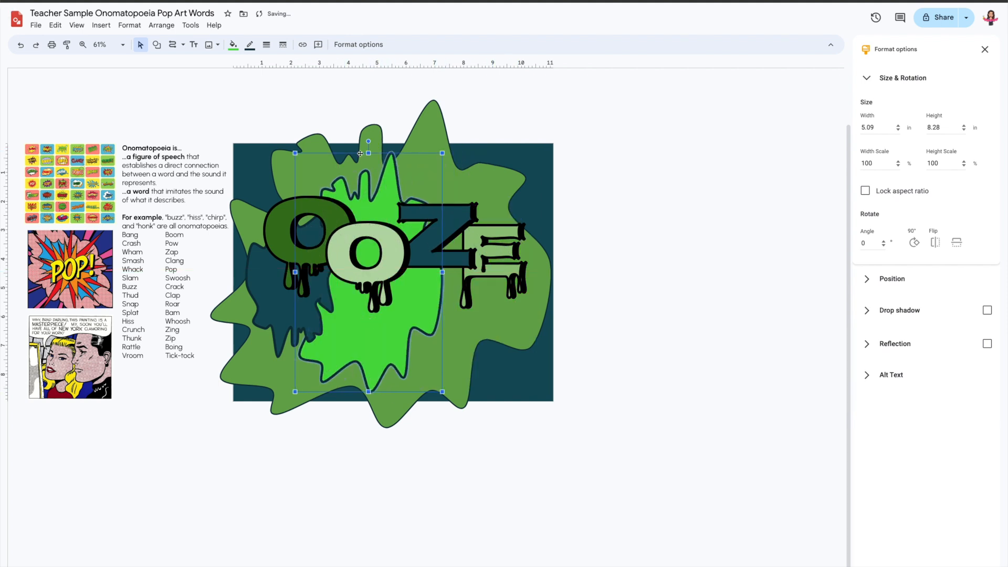
drag(368, 153, 369, 142)
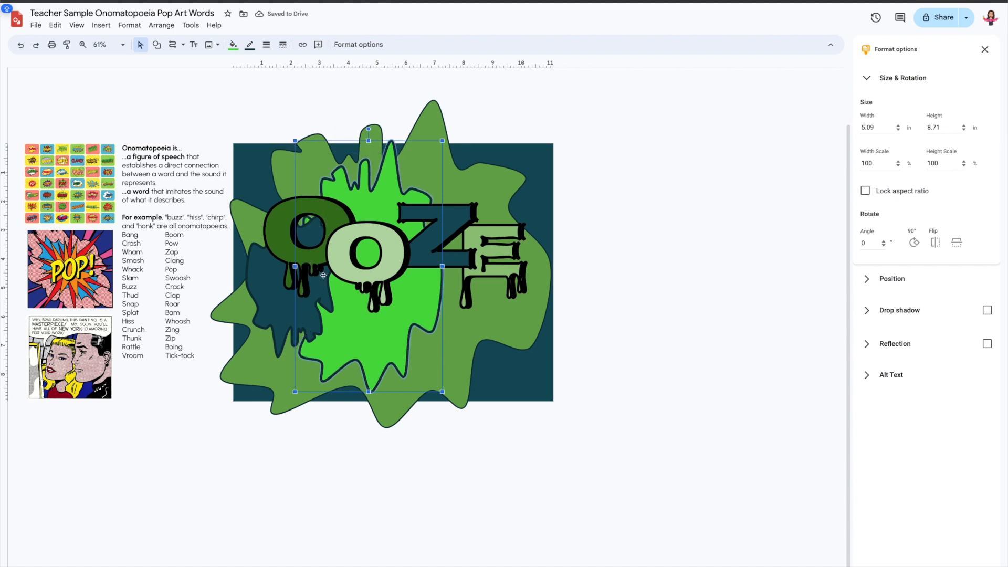
Step: Duplicate the bright green blob, flatten the copy to about 6.74 by 3.06 in, and place it behind the letter E
key(ctrl+d)
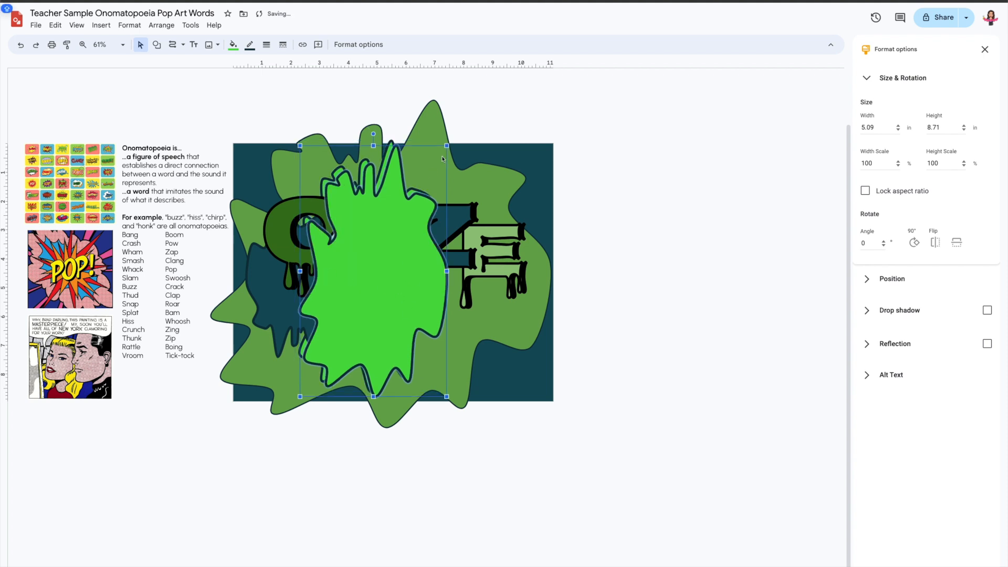
drag(448, 145, 494, 308)
drag(385, 337, 459, 272)
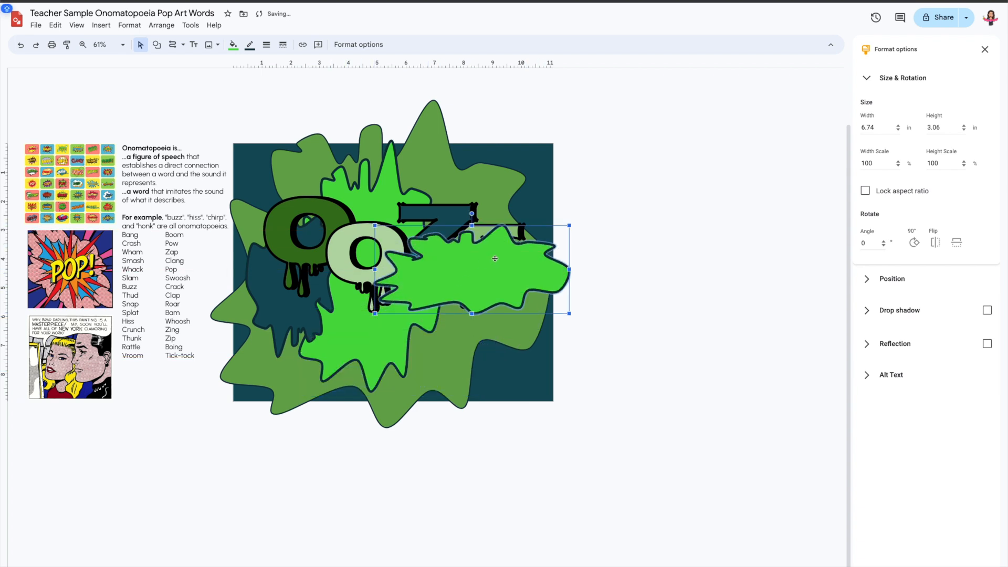
key(ctrl+Down)
key(ctrl+Down)
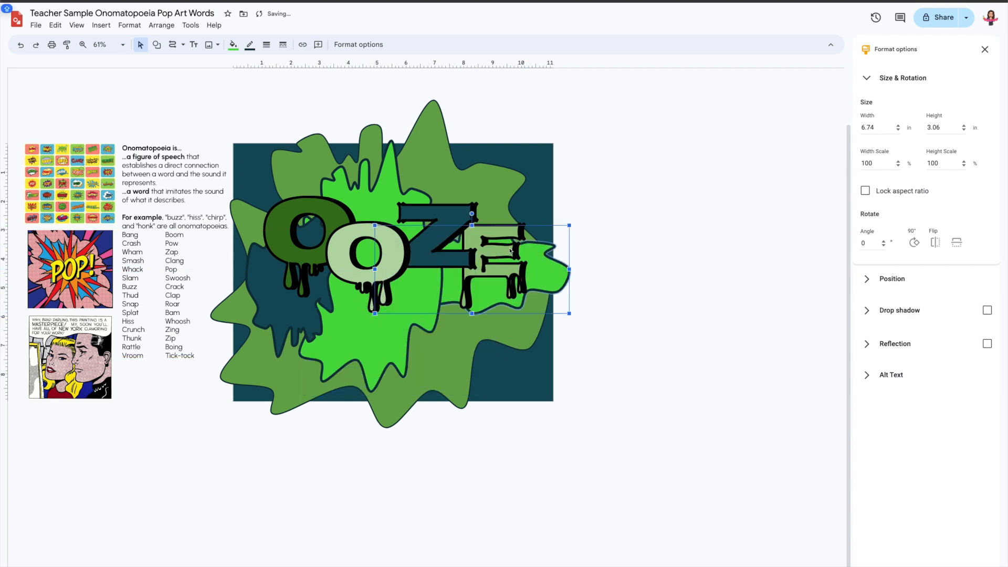
Step: Try pale and medium green fills on the flattened blob, and settle on the light green between them
click(233, 44)
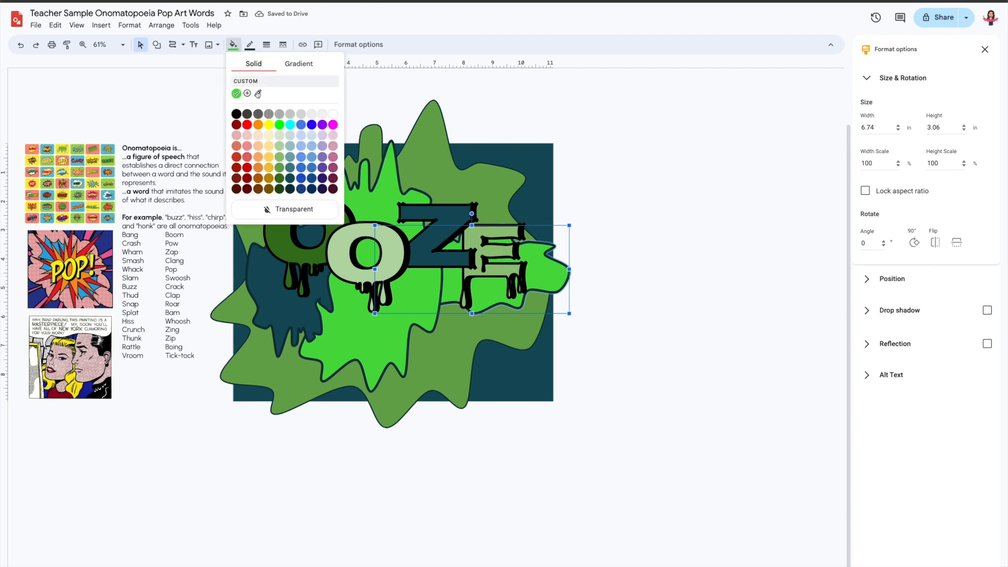
click(279, 137)
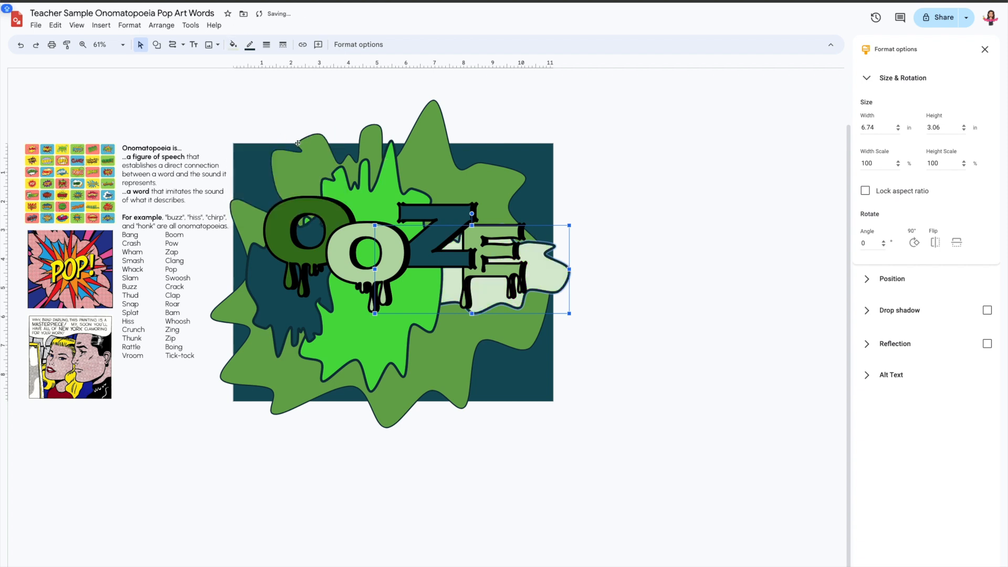
click(233, 44)
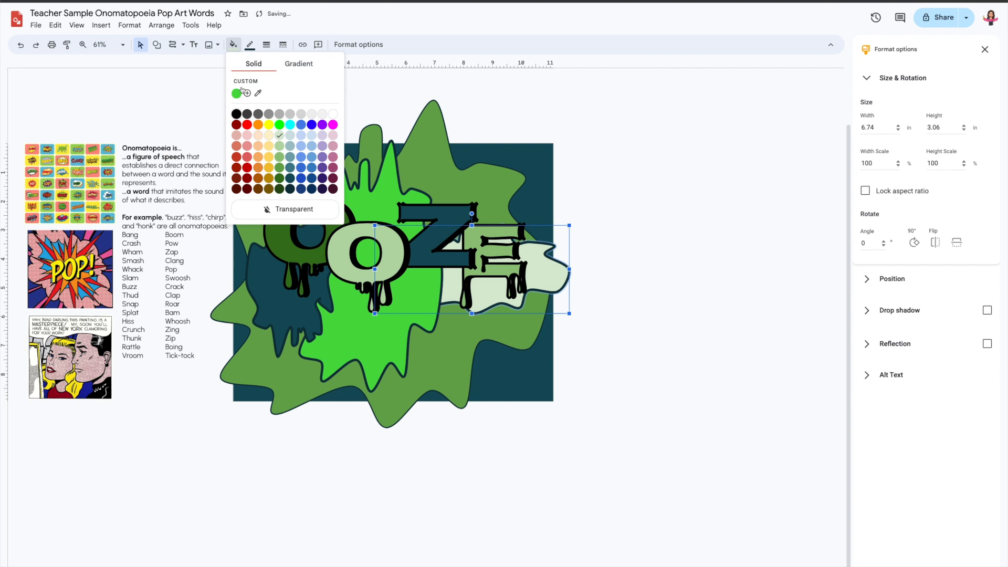
click(281, 152)
click(233, 45)
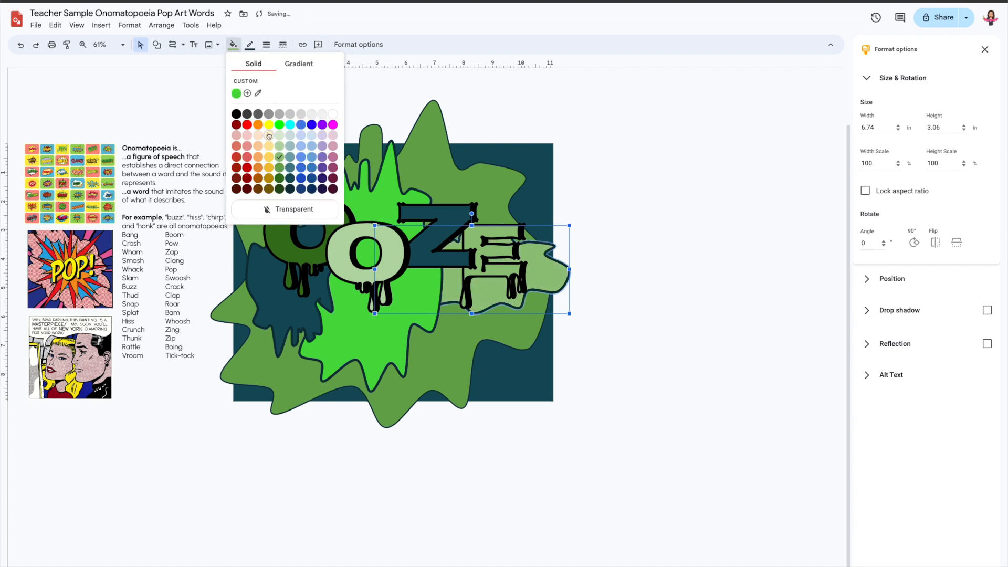
click(277, 145)
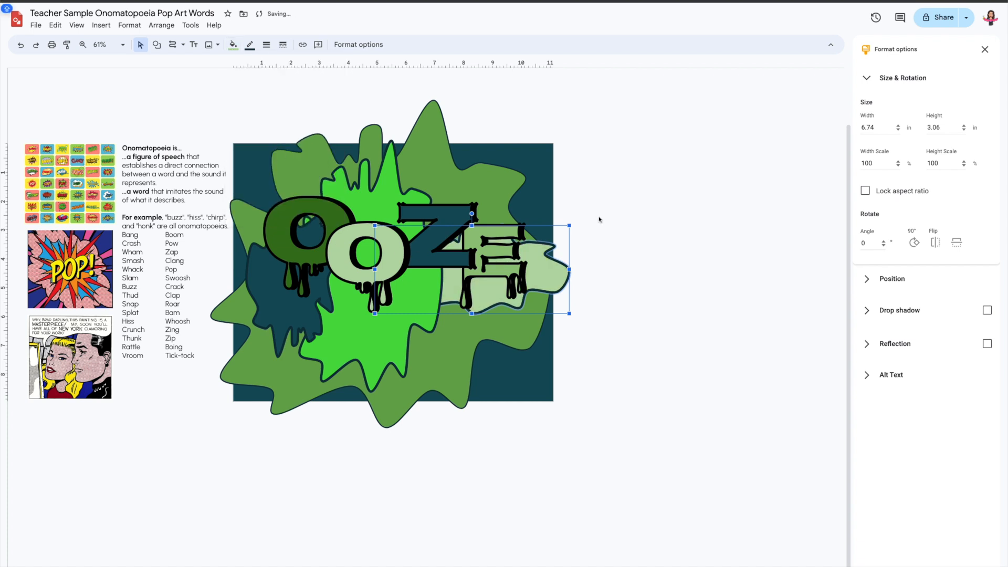
click(652, 197)
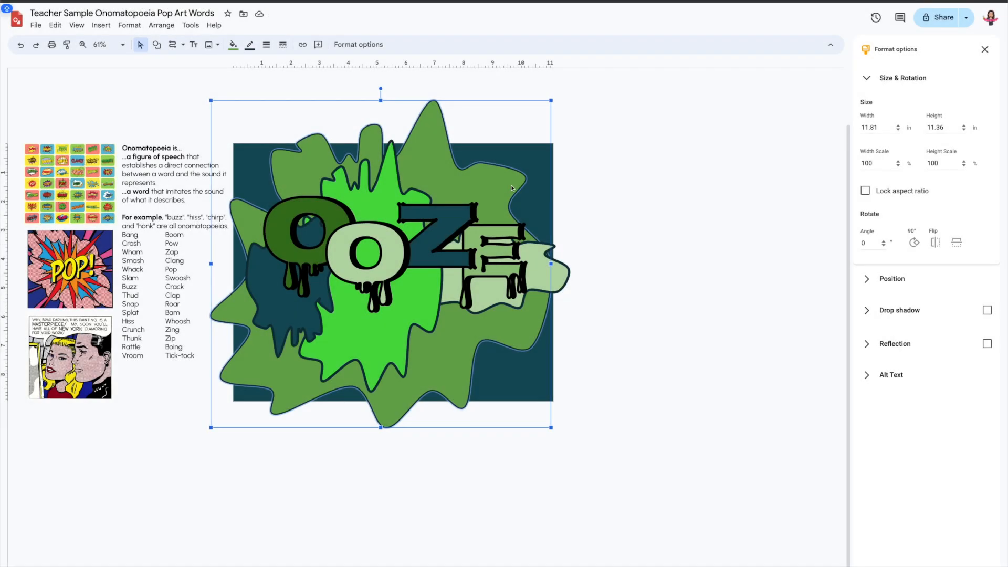
Step: Add a drop shadow to the large green background blob with 100% opacity and a 0 px blur radius
click(624, 195)
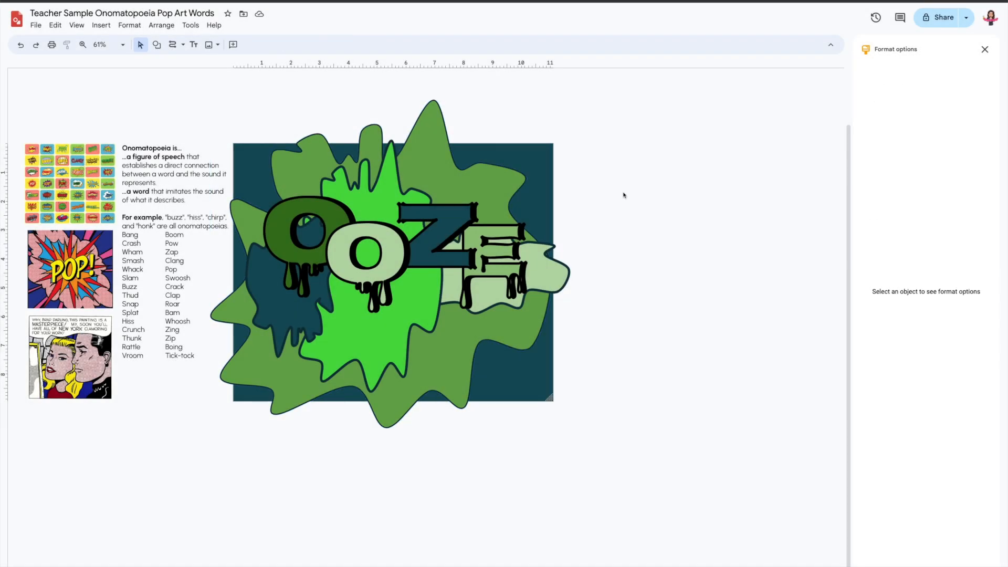
click(434, 319)
click(427, 353)
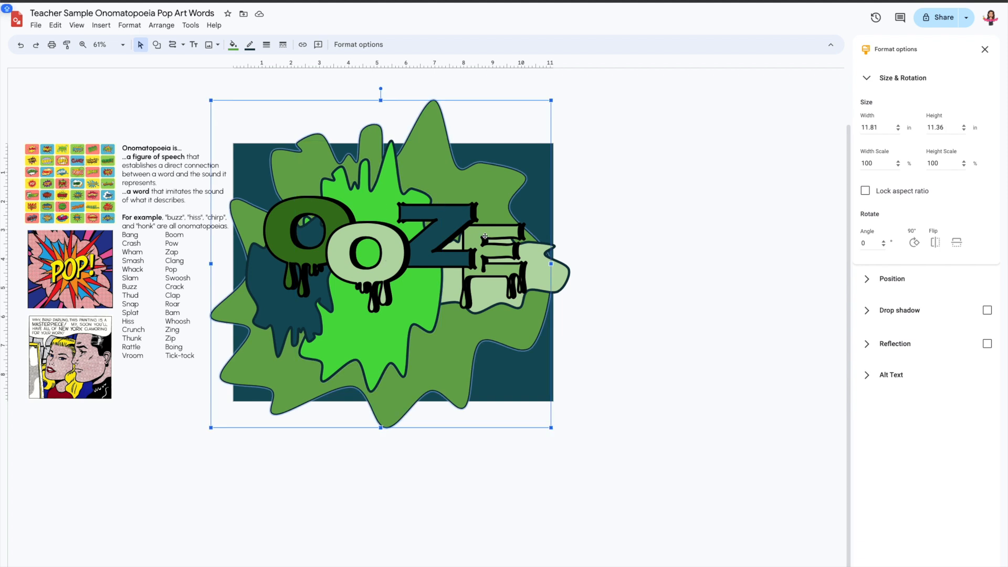
click(987, 311)
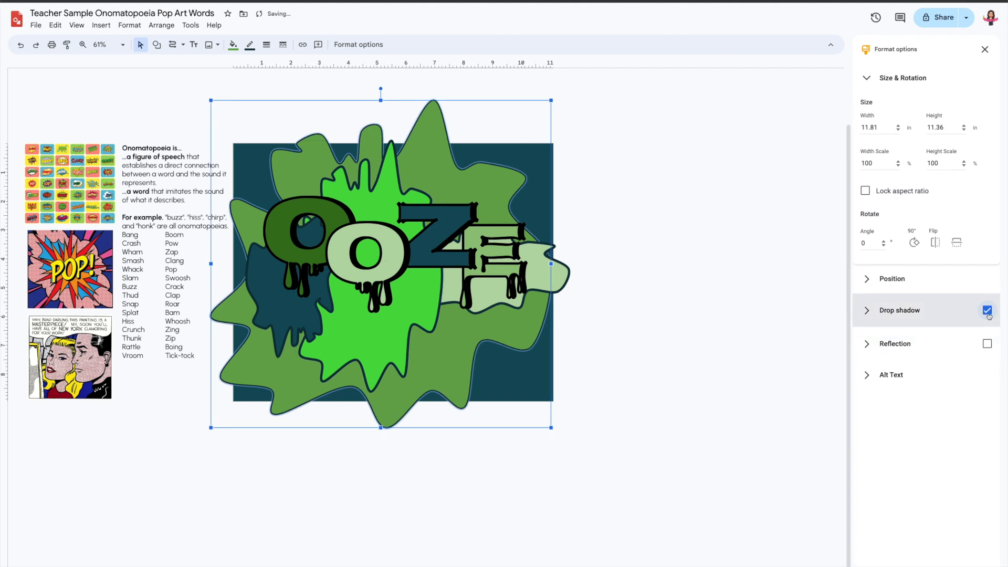
click(867, 315)
drag(907, 370, 950, 369)
drag(867, 488, 850, 492)
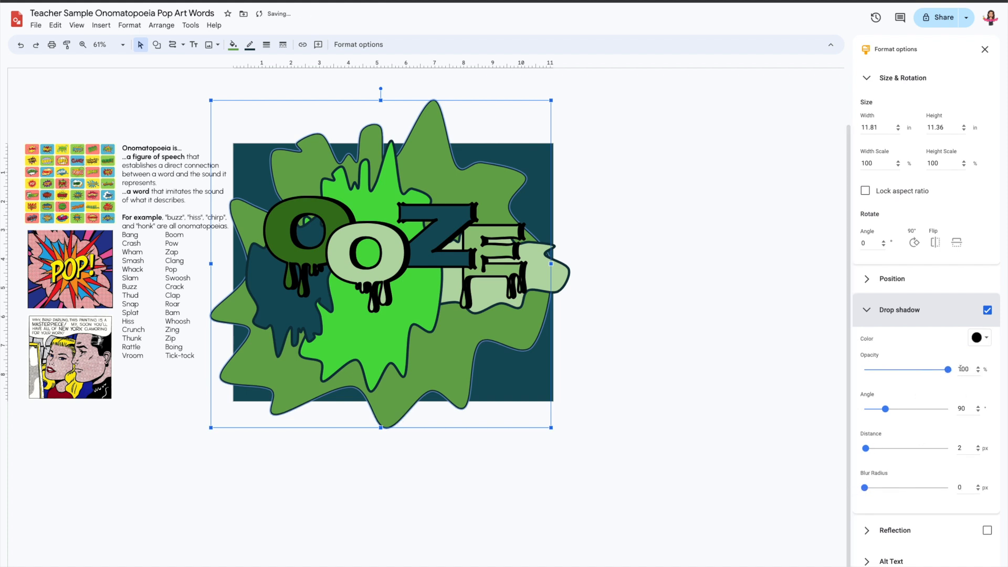
Step: Try a 135° shadow angle and a distance of slightly over 30 px on the large green blob
drag(886, 409, 897, 411)
drag(862, 453, 891, 450)
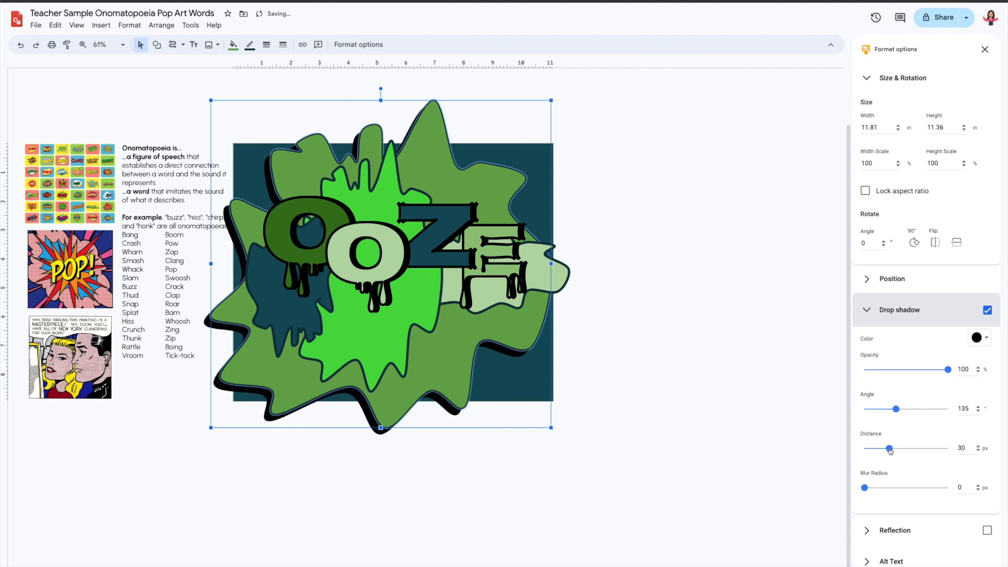
drag(889, 449, 894, 452)
Step: Add a drop shadow to the bright green blob and raise its opacity
click(389, 362)
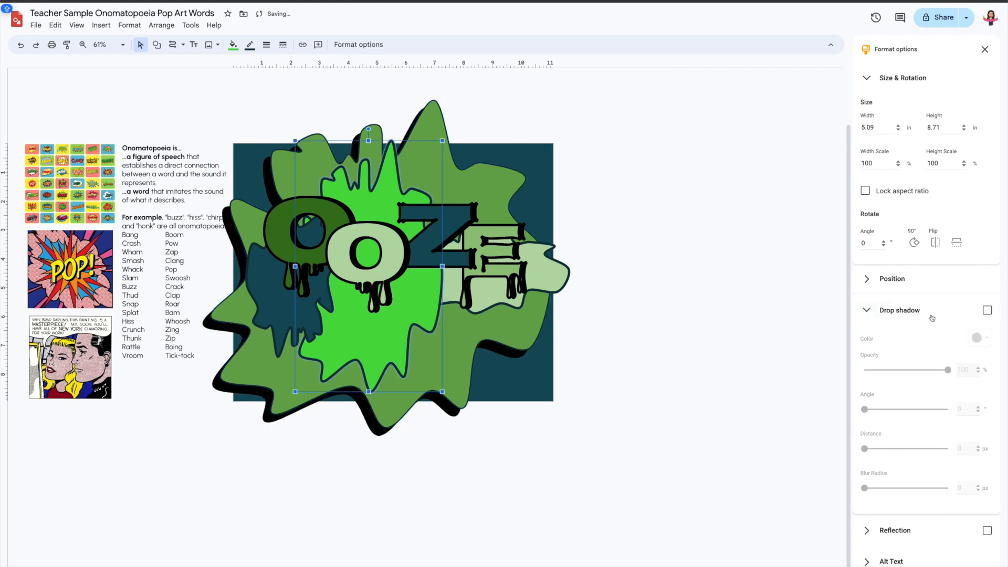
click(986, 310)
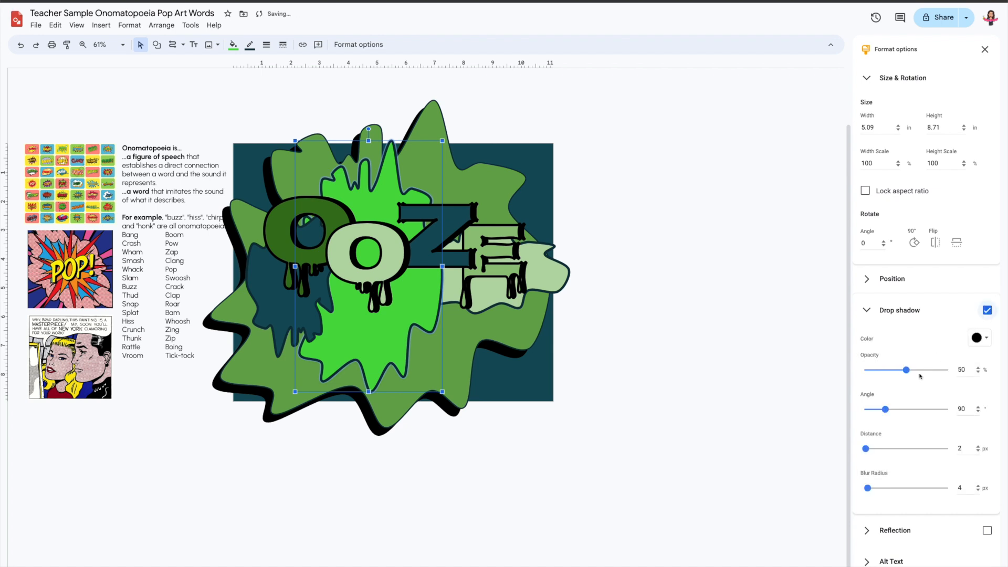
drag(904, 373, 917, 373)
Step: Turn on drop shadows for all letters, shapes and the notes text, and set the distance to 7 px for the letters and shapes only
drag(585, 87, 117, 474)
click(988, 311)
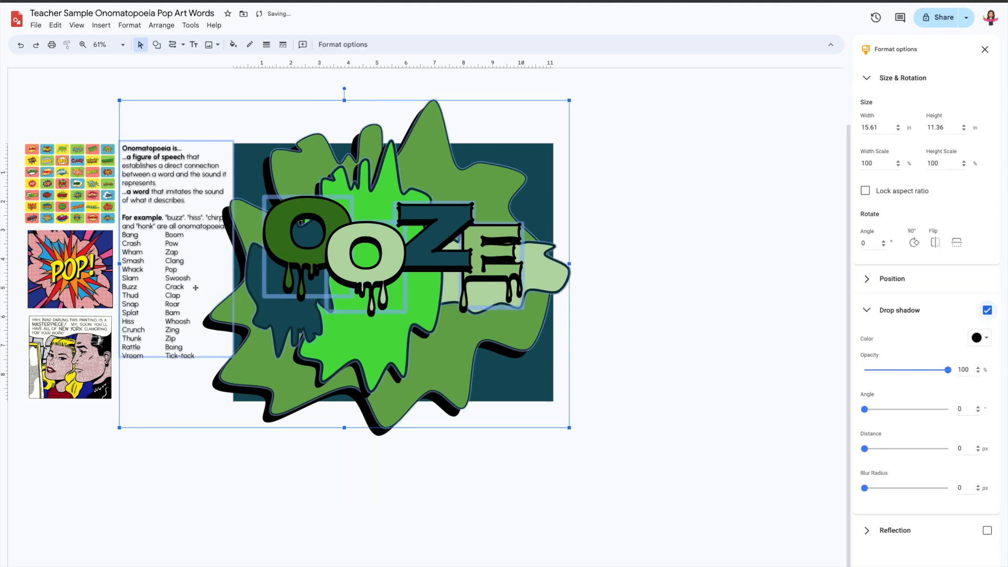
shift+click(170, 274)
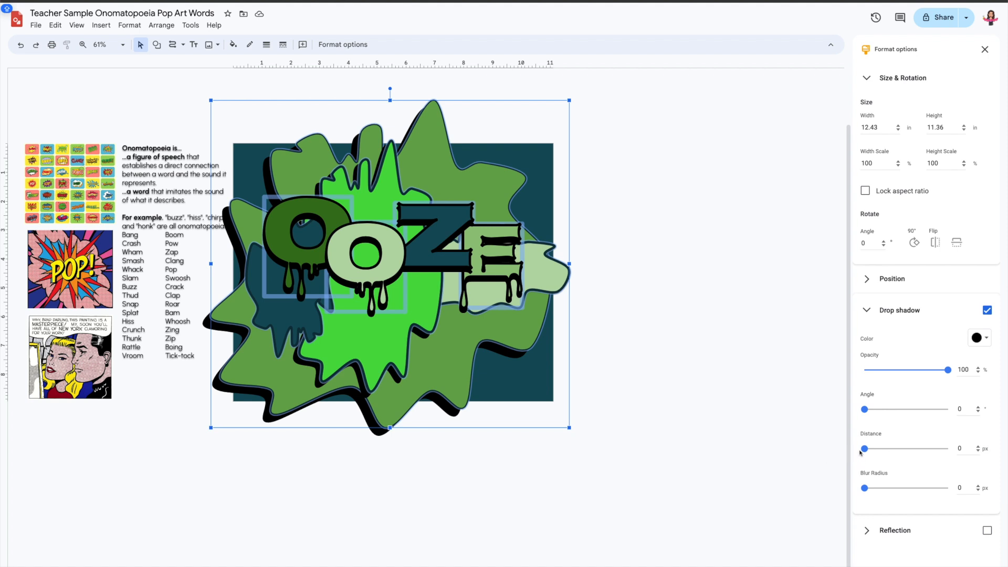
mouse_move(865, 451)
mouse_down()
mouse_move(900, 449)
mouse_move(852, 453)
mouse_move(883, 450)
mouse_move(870, 450)
mouse_up()
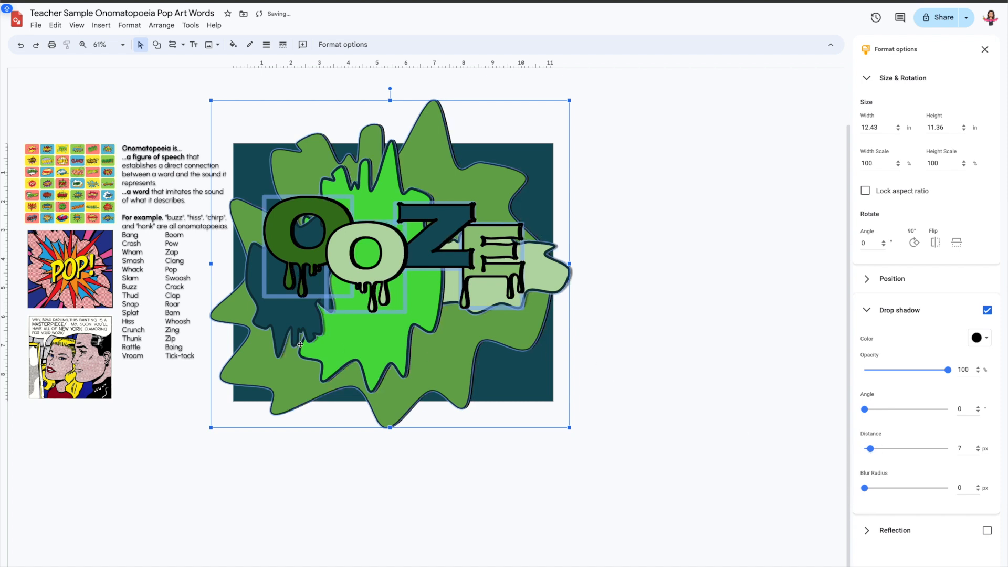
click(294, 462)
Step: Set the teal blob's drop shadow opacity to 100%
click(284, 342)
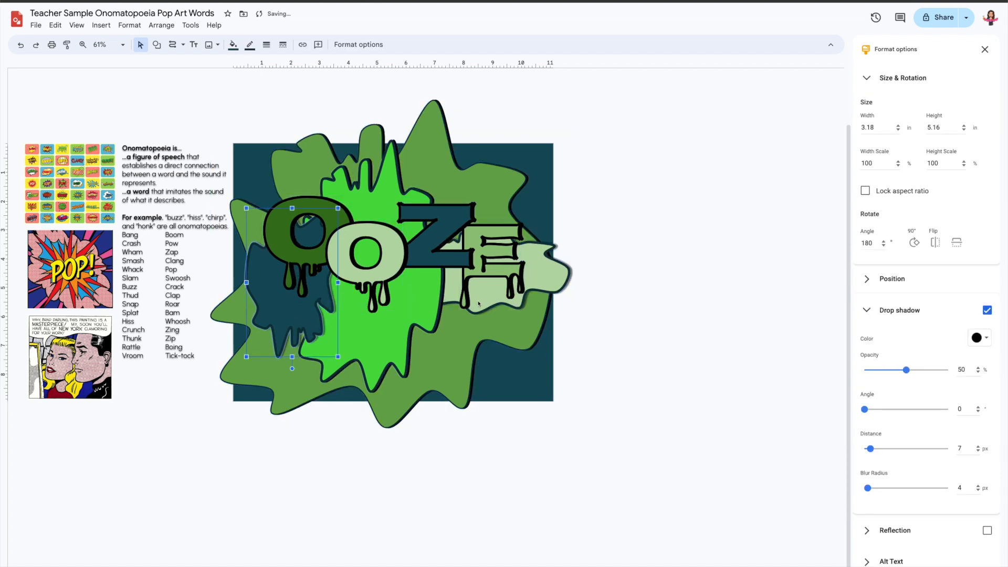
drag(907, 370, 948, 370)
click(604, 382)
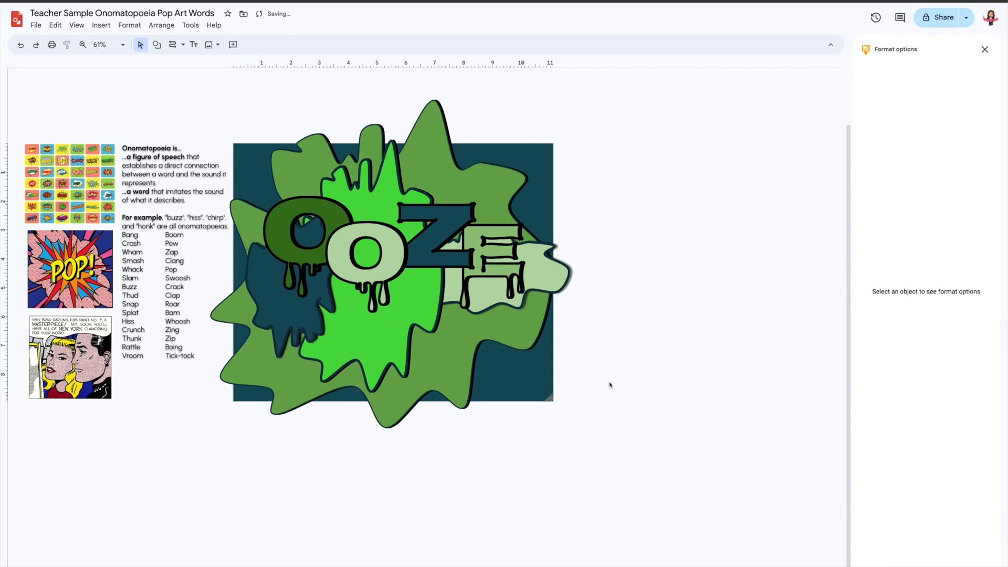
Step: Select all the OOZE letters and shapes together and set their drop shadow distance to 25 px
drag(580, 126, 234, 449)
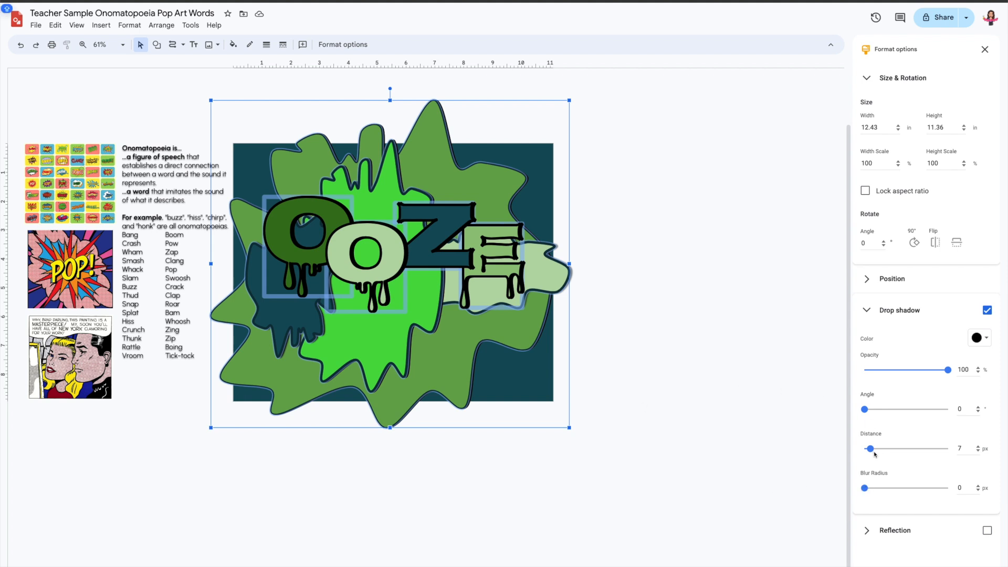
drag(871, 450, 886, 450)
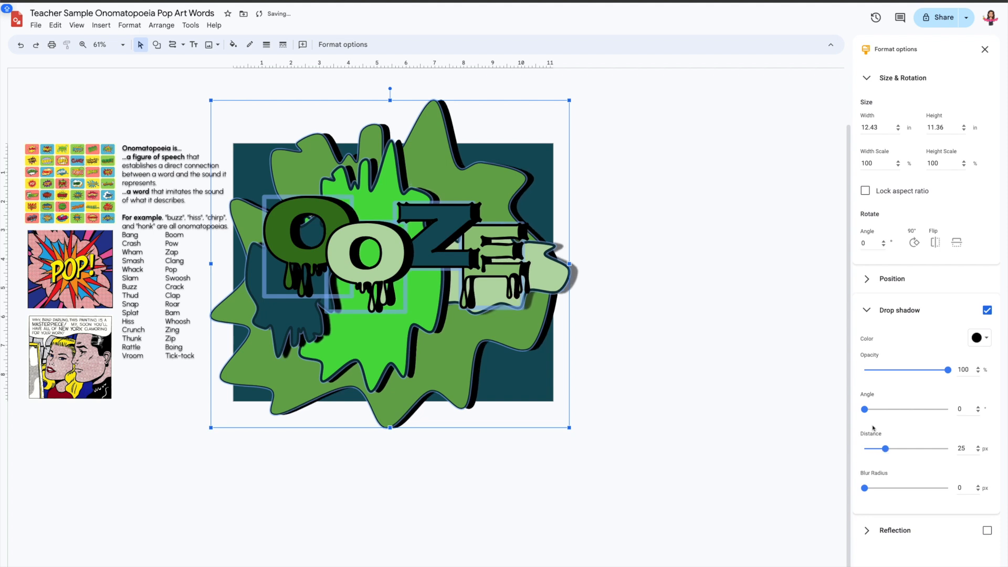
click(788, 431)
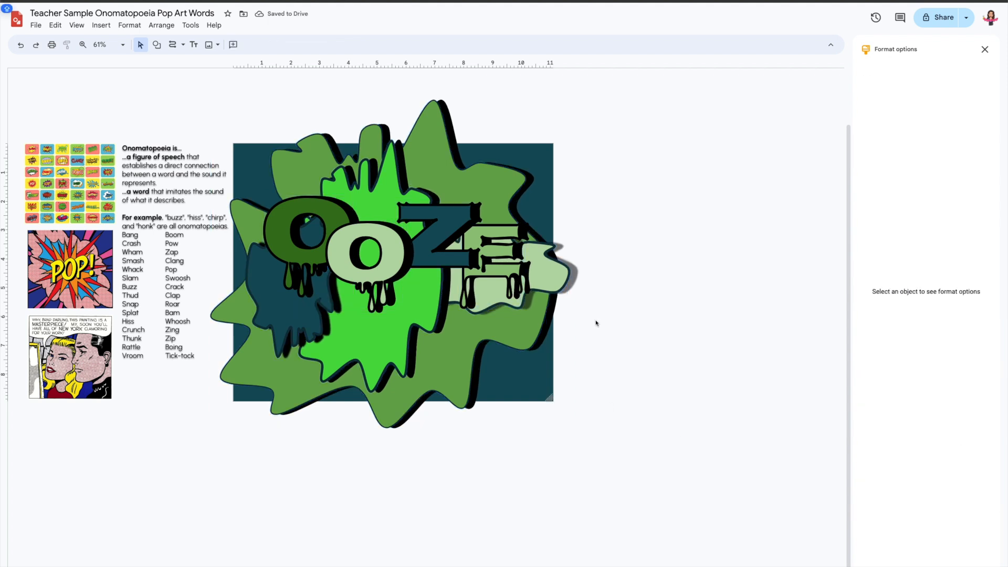
Step: Set the opacity of the light green blob's drop shadow to 100%
click(559, 276)
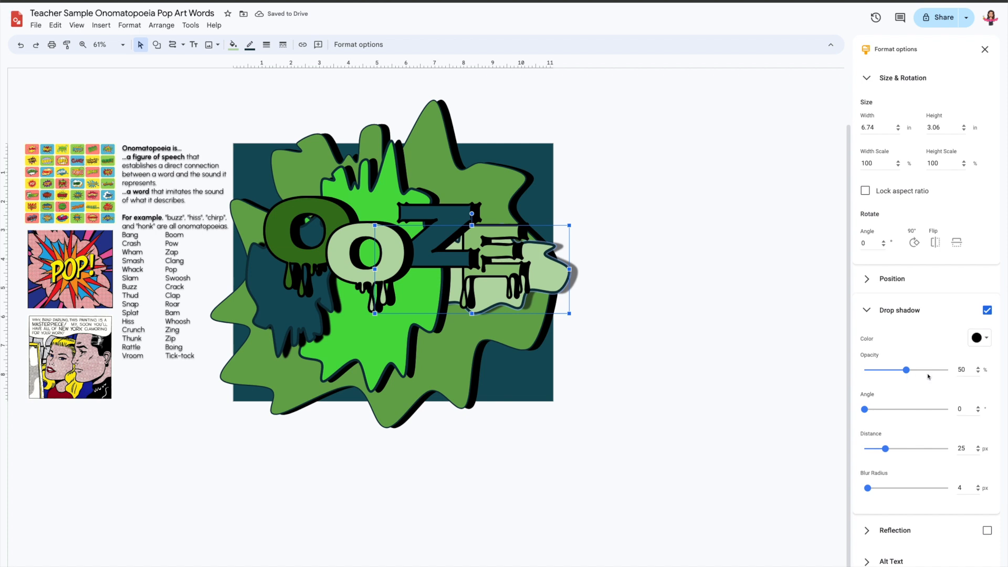
drag(906, 370, 947, 371)
click(566, 417)
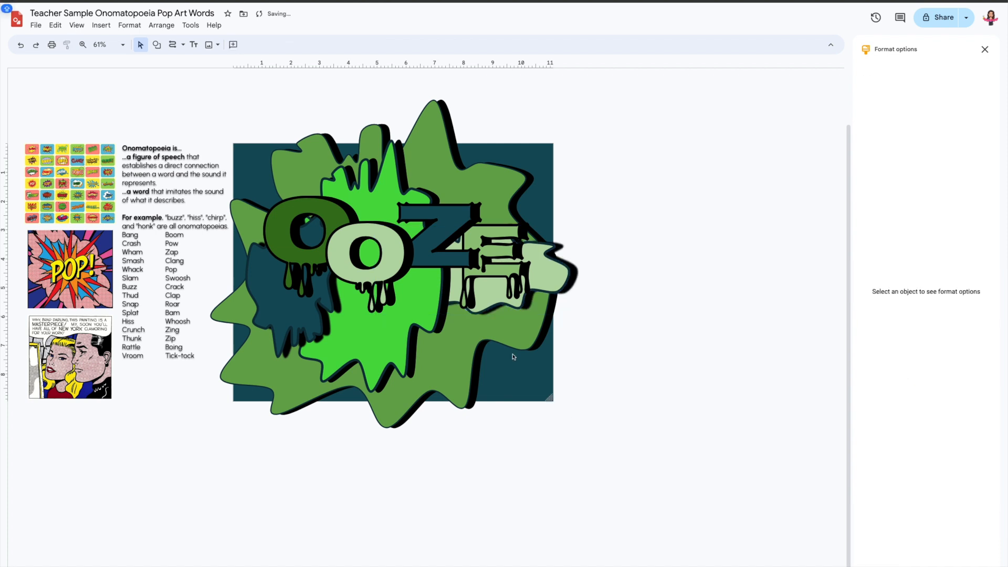
Step: Move the OOZE letters together slightly lower over the coloured blobs
click(468, 249)
drag(420, 236, 427, 258)
click(586, 245)
Step: Widen the bright green blob to about 5.59 in and enlarge the teal blob behind the first O to about 3.41 by 5.66 in
click(444, 269)
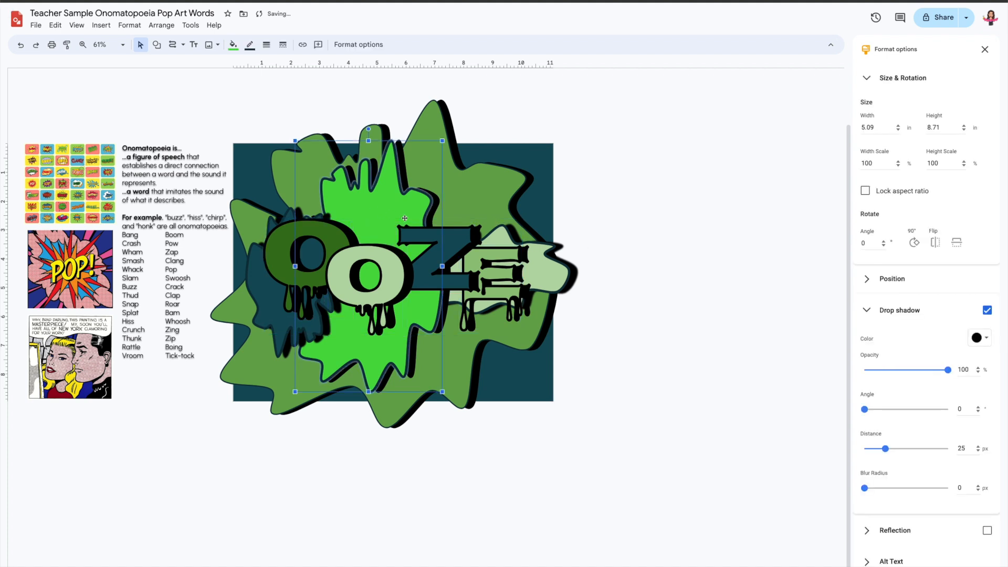
drag(445, 270, 459, 270)
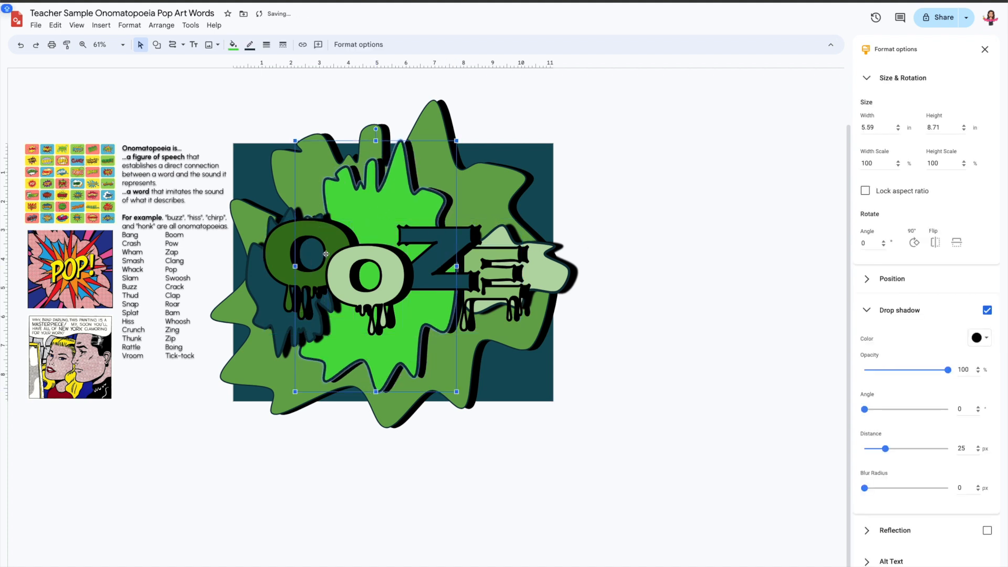
click(269, 290)
click(243, 270)
click(256, 270)
mouse_move(339, 208)
mouse_down()
mouse_move(343, 228)
mouse_move(370, 193)
mouse_move(345, 194)
mouse_up()
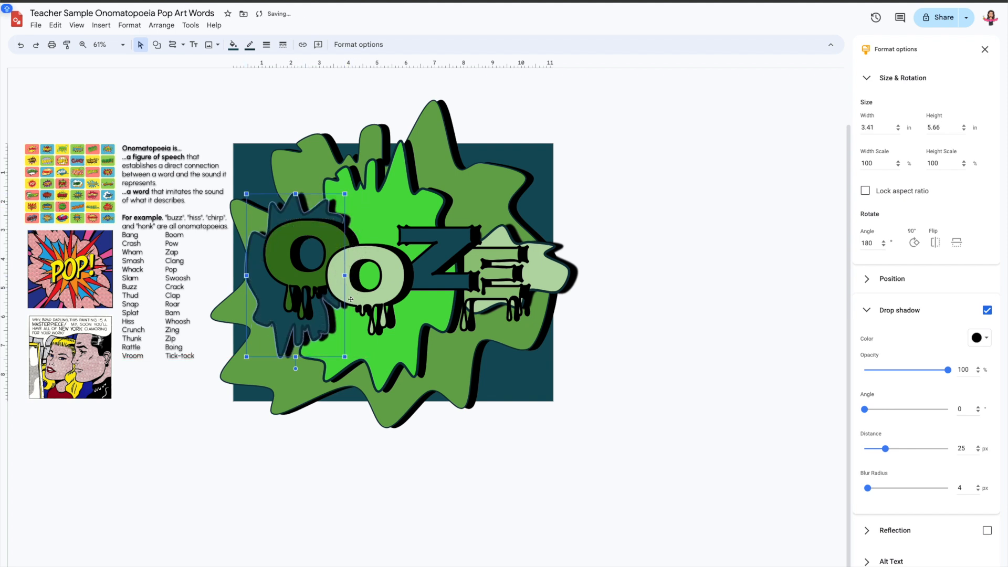
Step: Stretch the pale green blob behind the E vertically so it surrounds more of the letter
click(504, 294)
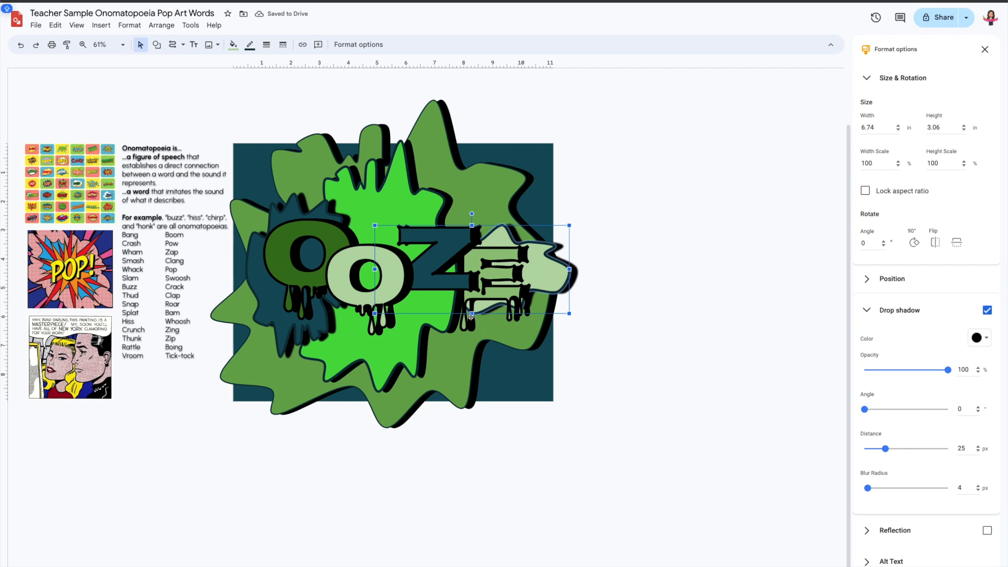
drag(471, 313, 473, 337)
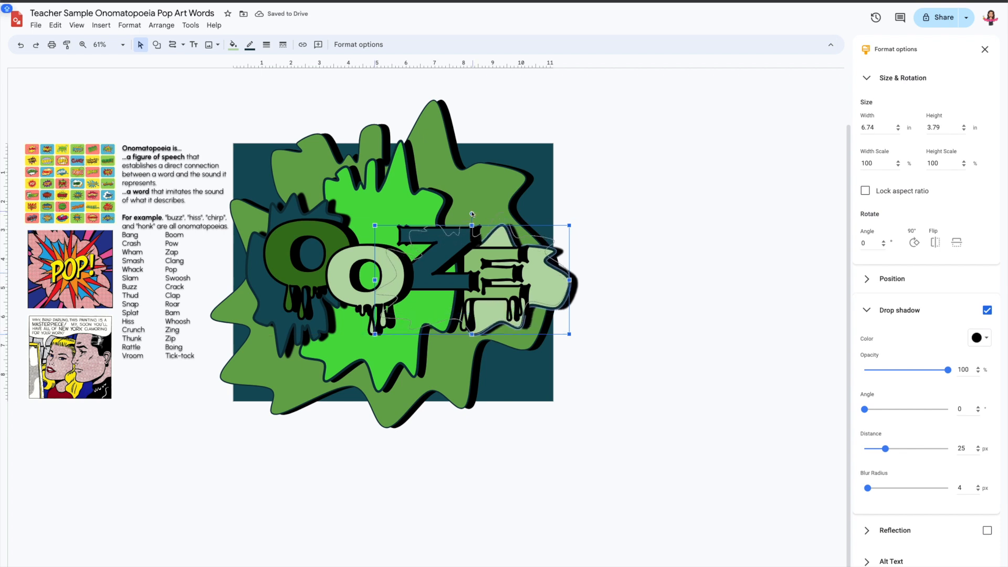
click(440, 234)
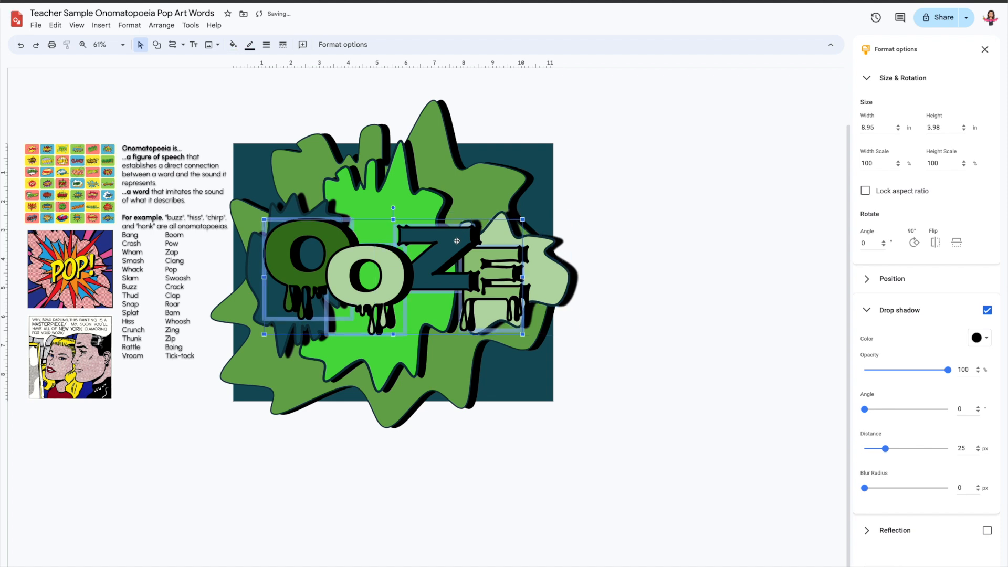
click(613, 160)
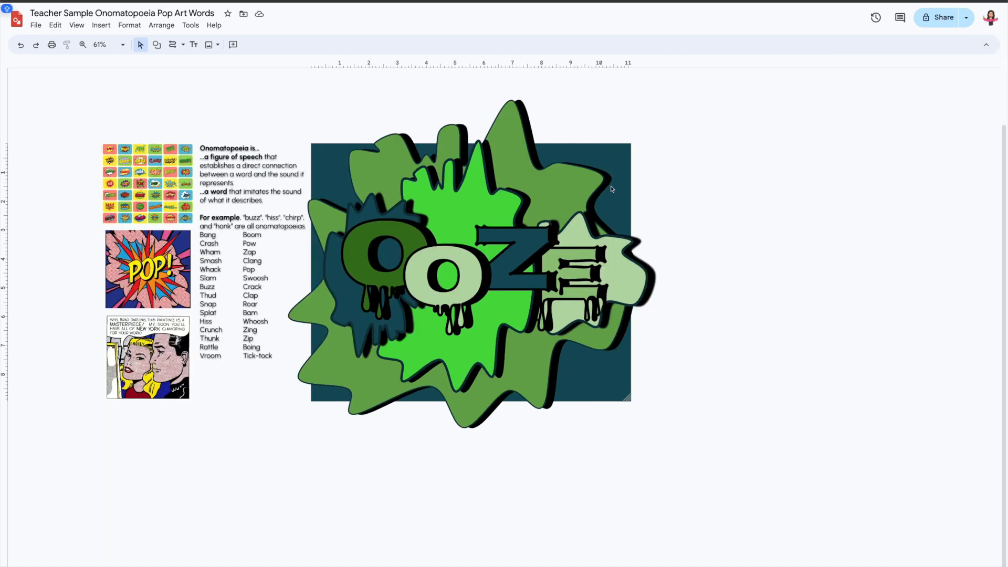
Step: Insert word art with the artist's full name in capitals followed by 2024
click(101, 25)
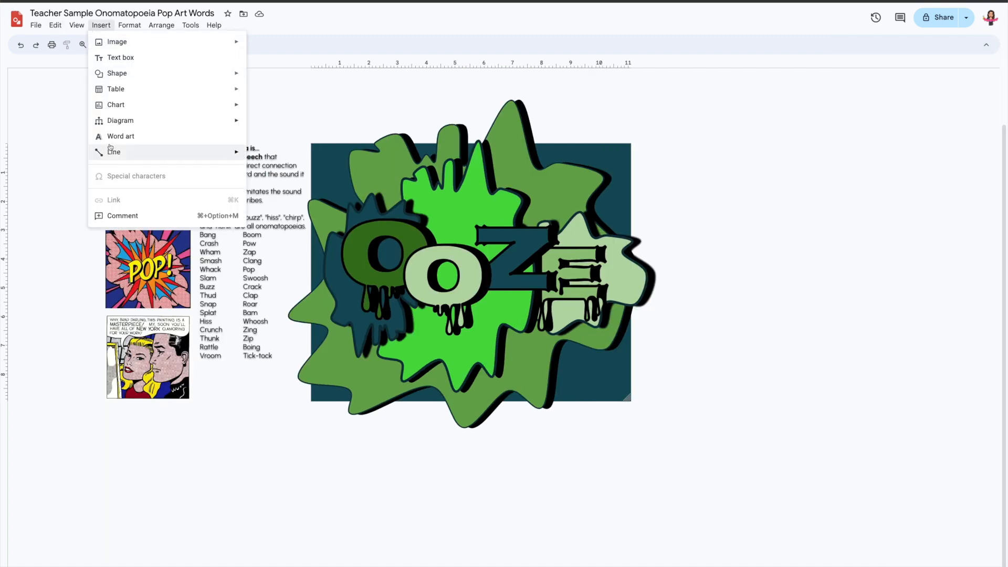
click(112, 138)
text(JEANNA DRESS)
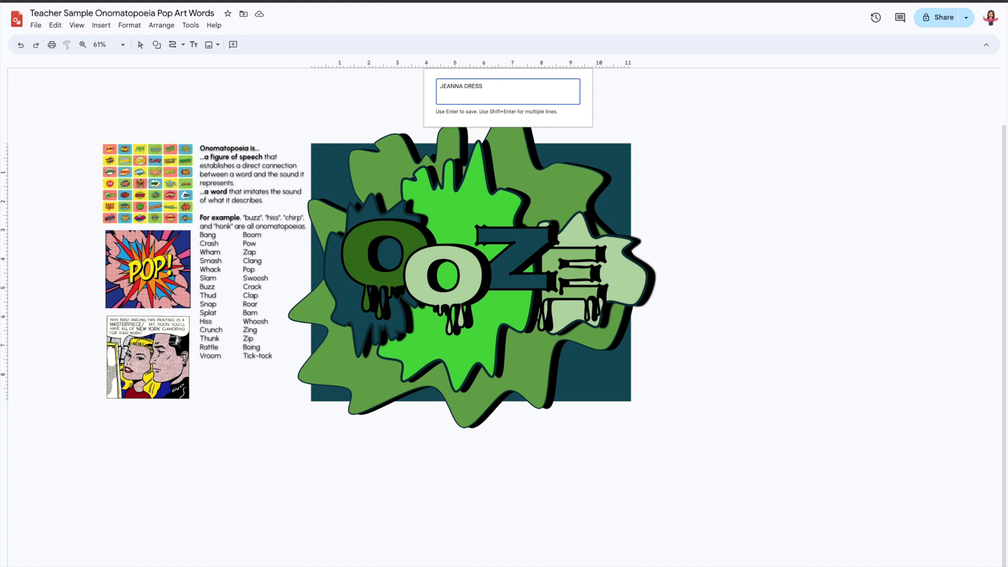
text(EL 2024)
key(Return)
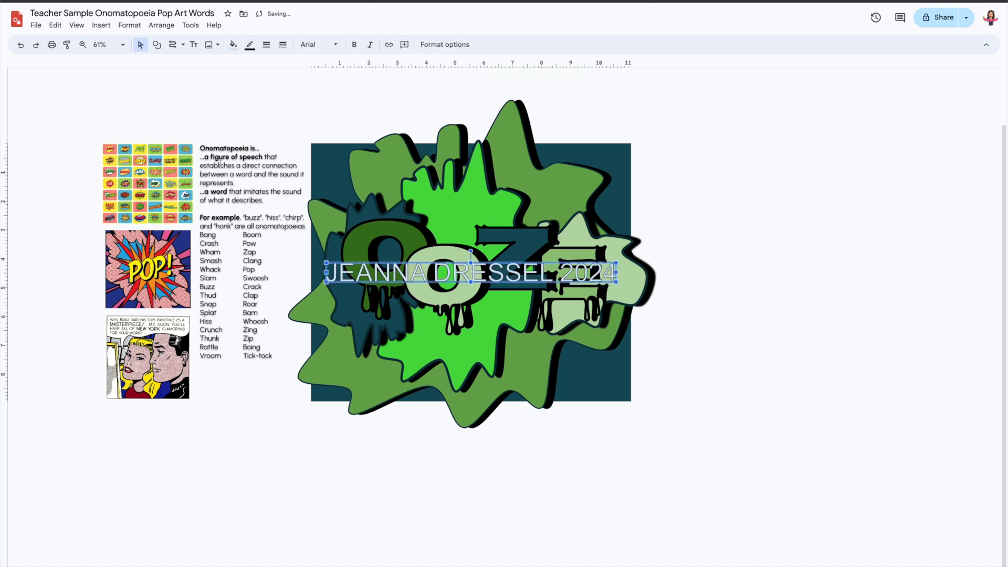
Step: Format the name and year word art in the Alata font with a dark cyan fill and a white outline
click(302, 45)
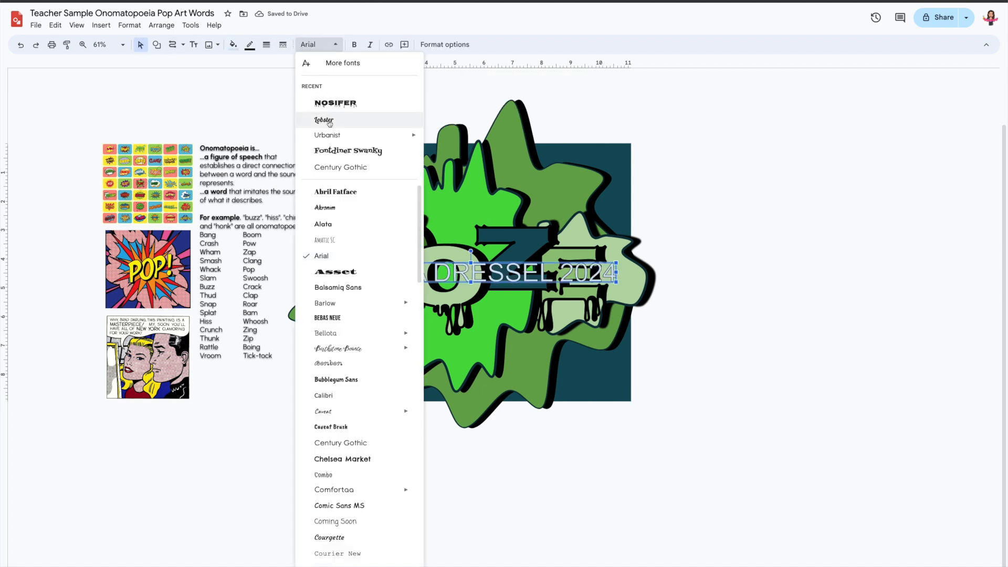
click(336, 225)
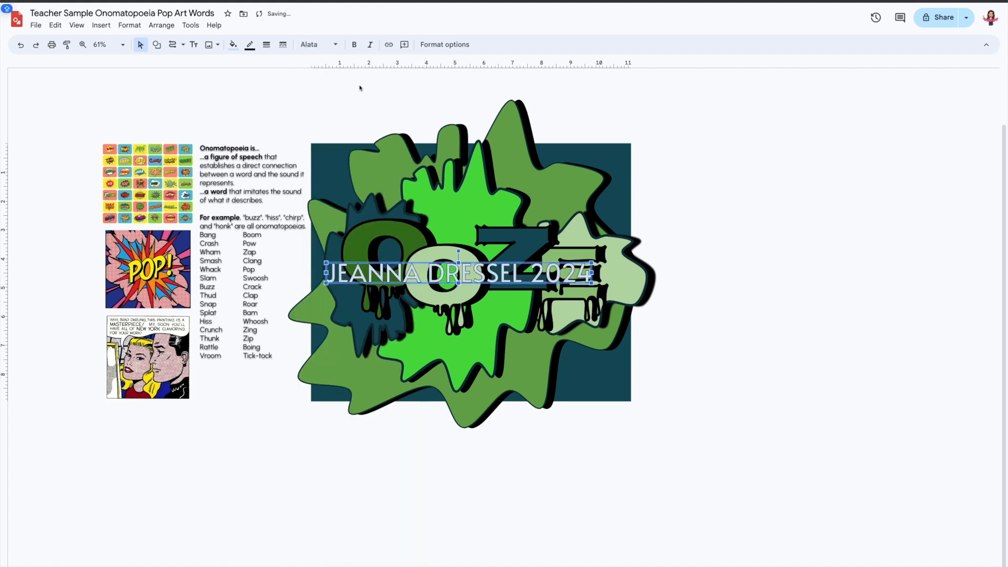
click(234, 44)
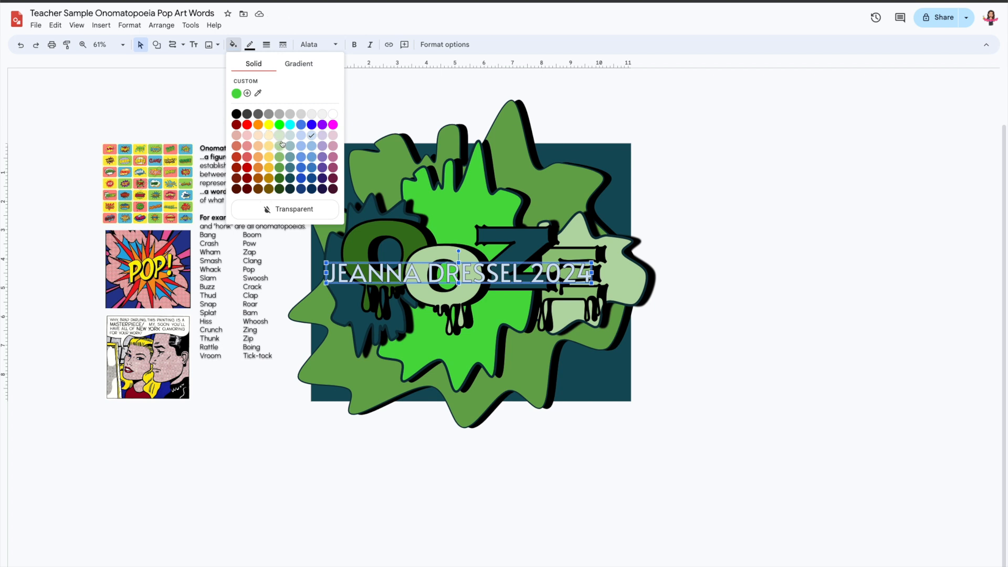
click(289, 168)
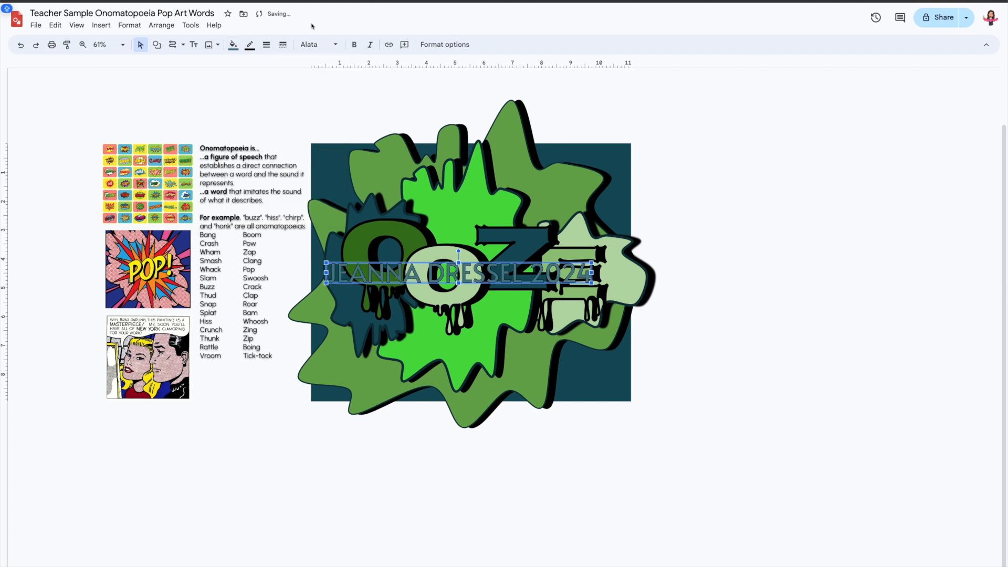
click(250, 45)
click(350, 97)
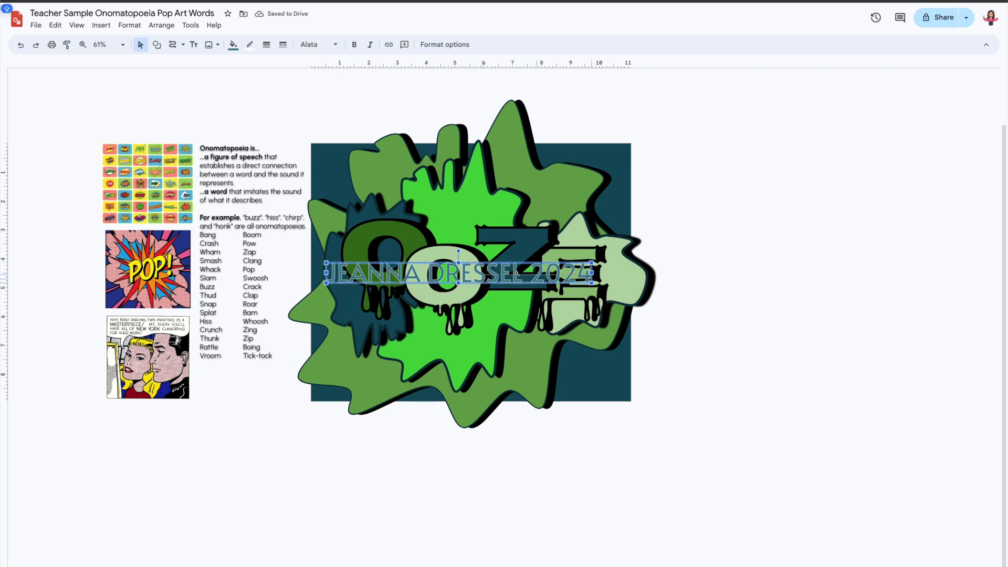
Step: Shrink the name and year word art and place it in the lower-right corner of the canvas
drag(518, 274, 553, 394)
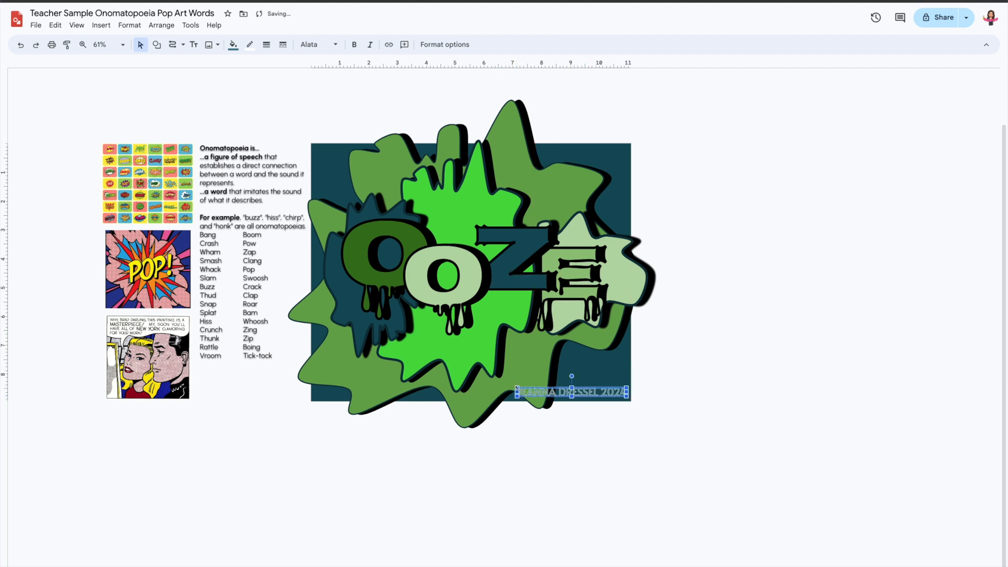
drag(517, 388, 561, 395)
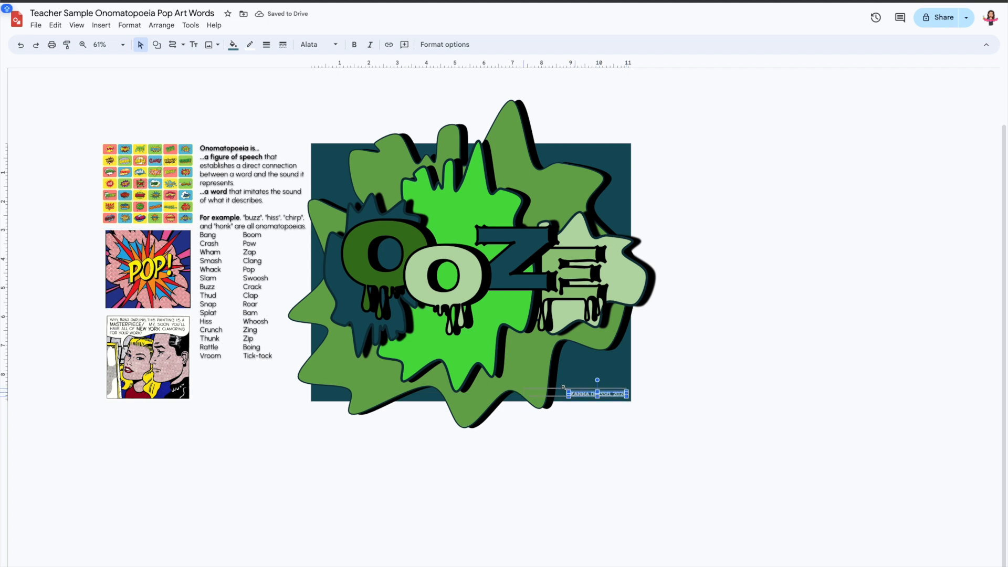
key(ctrl+z)
mouse_move(569, 393)
mouse_down()
mouse_move(569, 153)
mouse_move(571, 394)
mouse_up()
Step: Enlarge the canvas from its lower-right corner to about 12 in wide and move the name and year word art into the new corner
scroll(589, 326, up, 3)
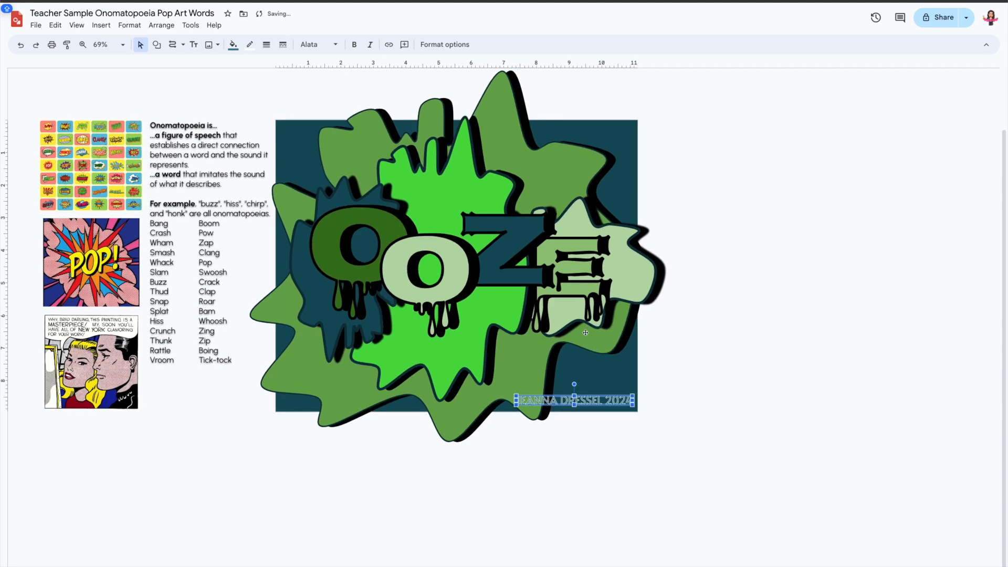
click(628, 385)
drag(644, 422, 676, 451)
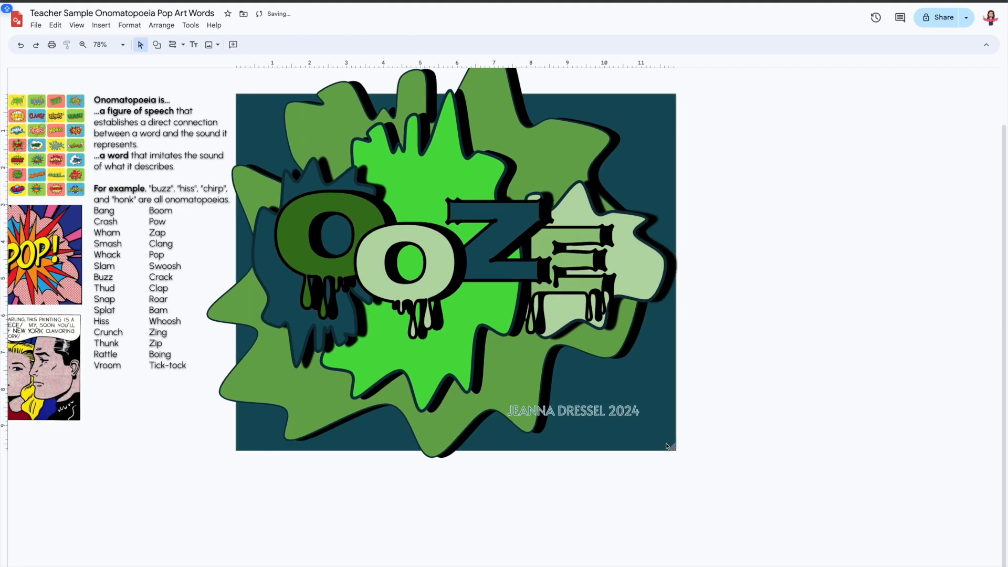
drag(614, 413, 634, 443)
click(678, 408)
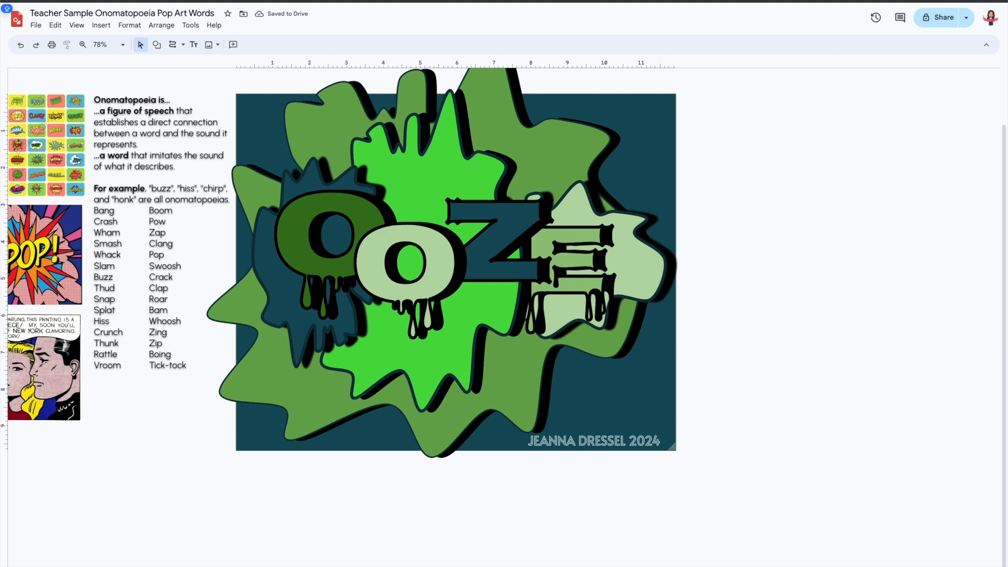
Step: Start downloading the finished drawing
click(36, 25)
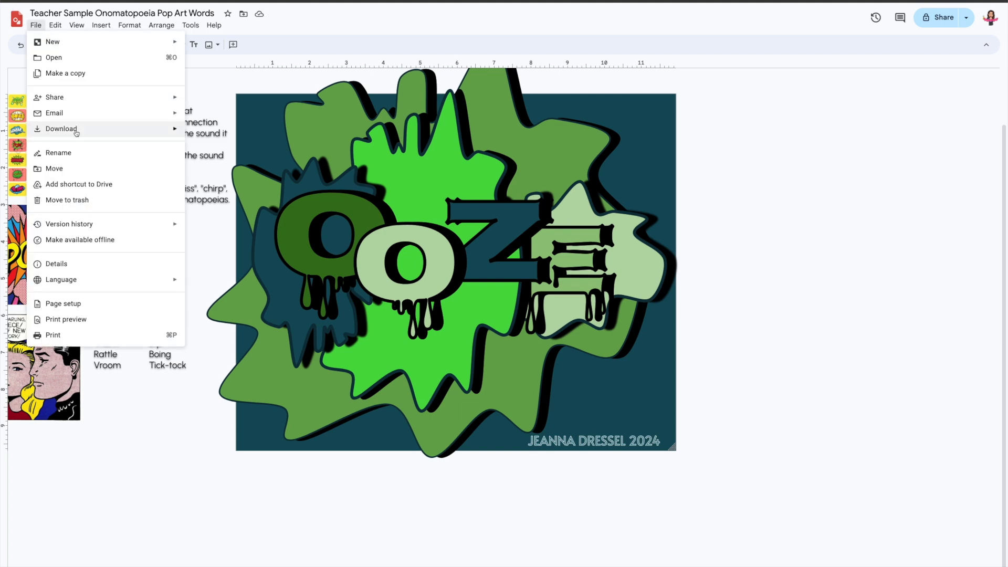